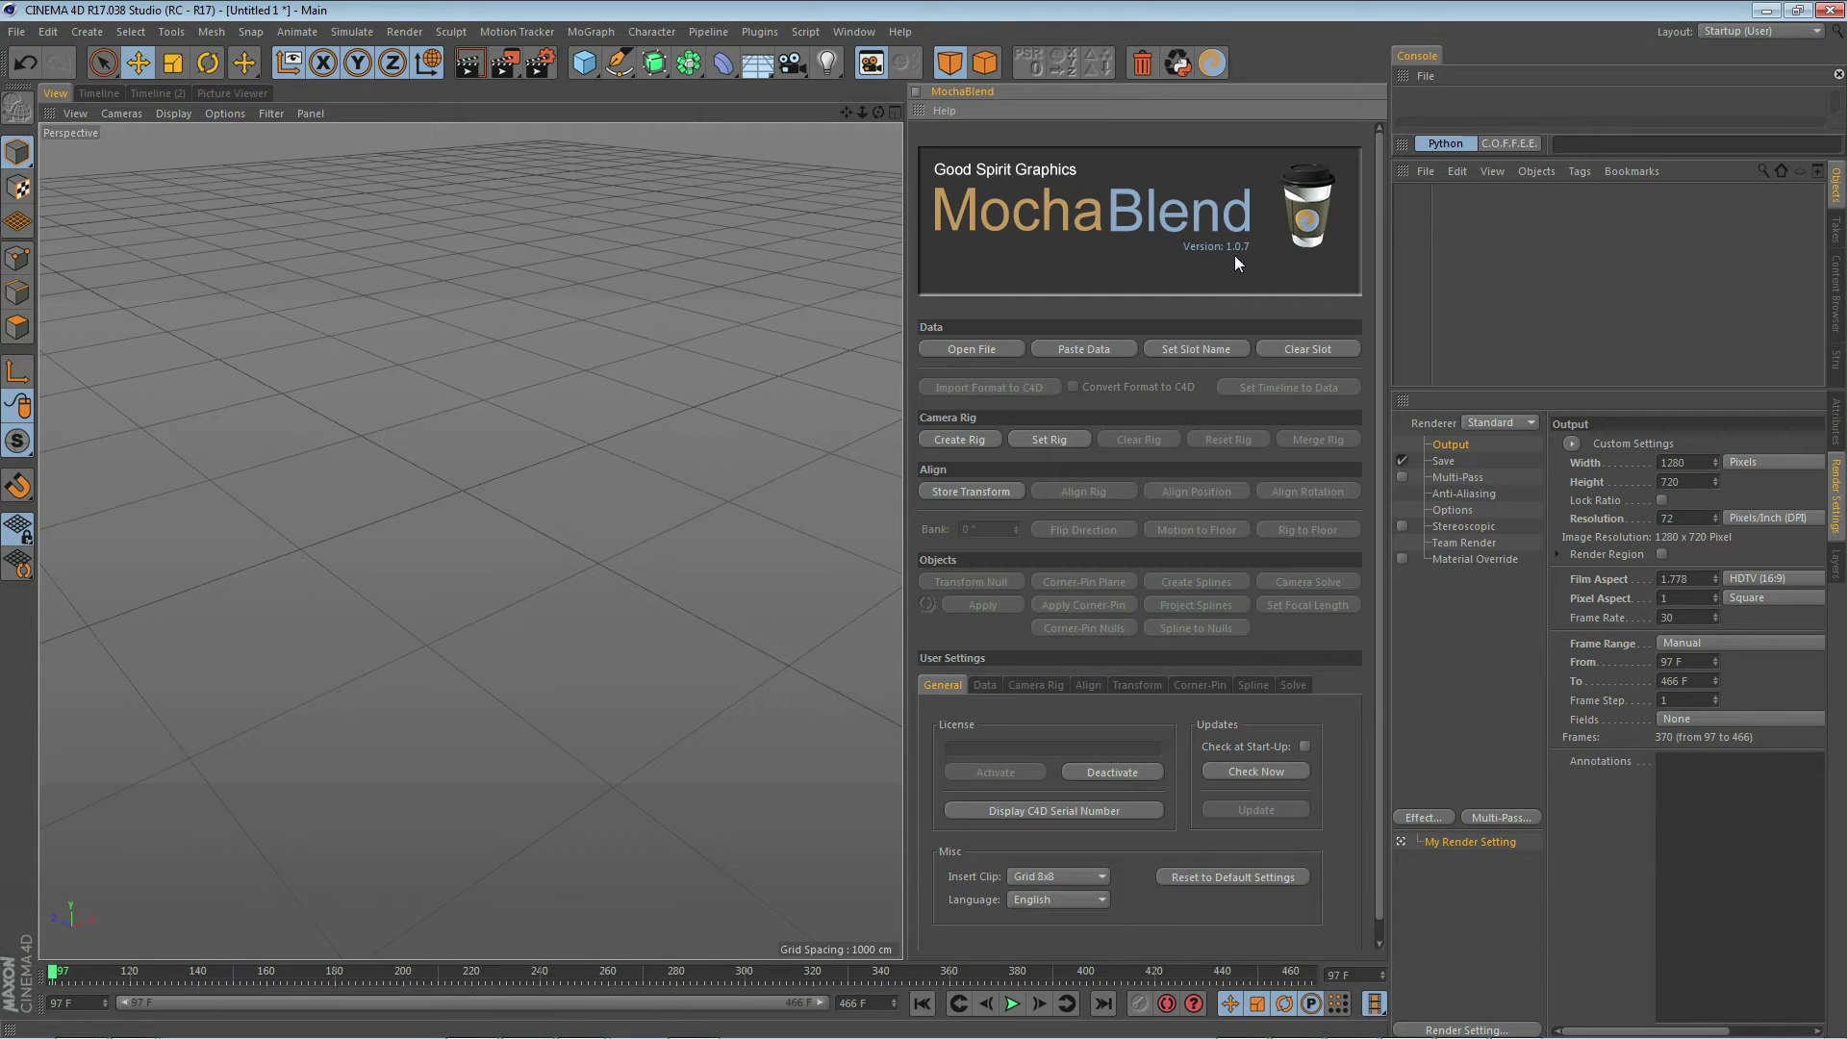
Dismiss the MochaBlend splash, cycle through data slots 2–4, and settle on Data Slot 1.
click(1089, 191)
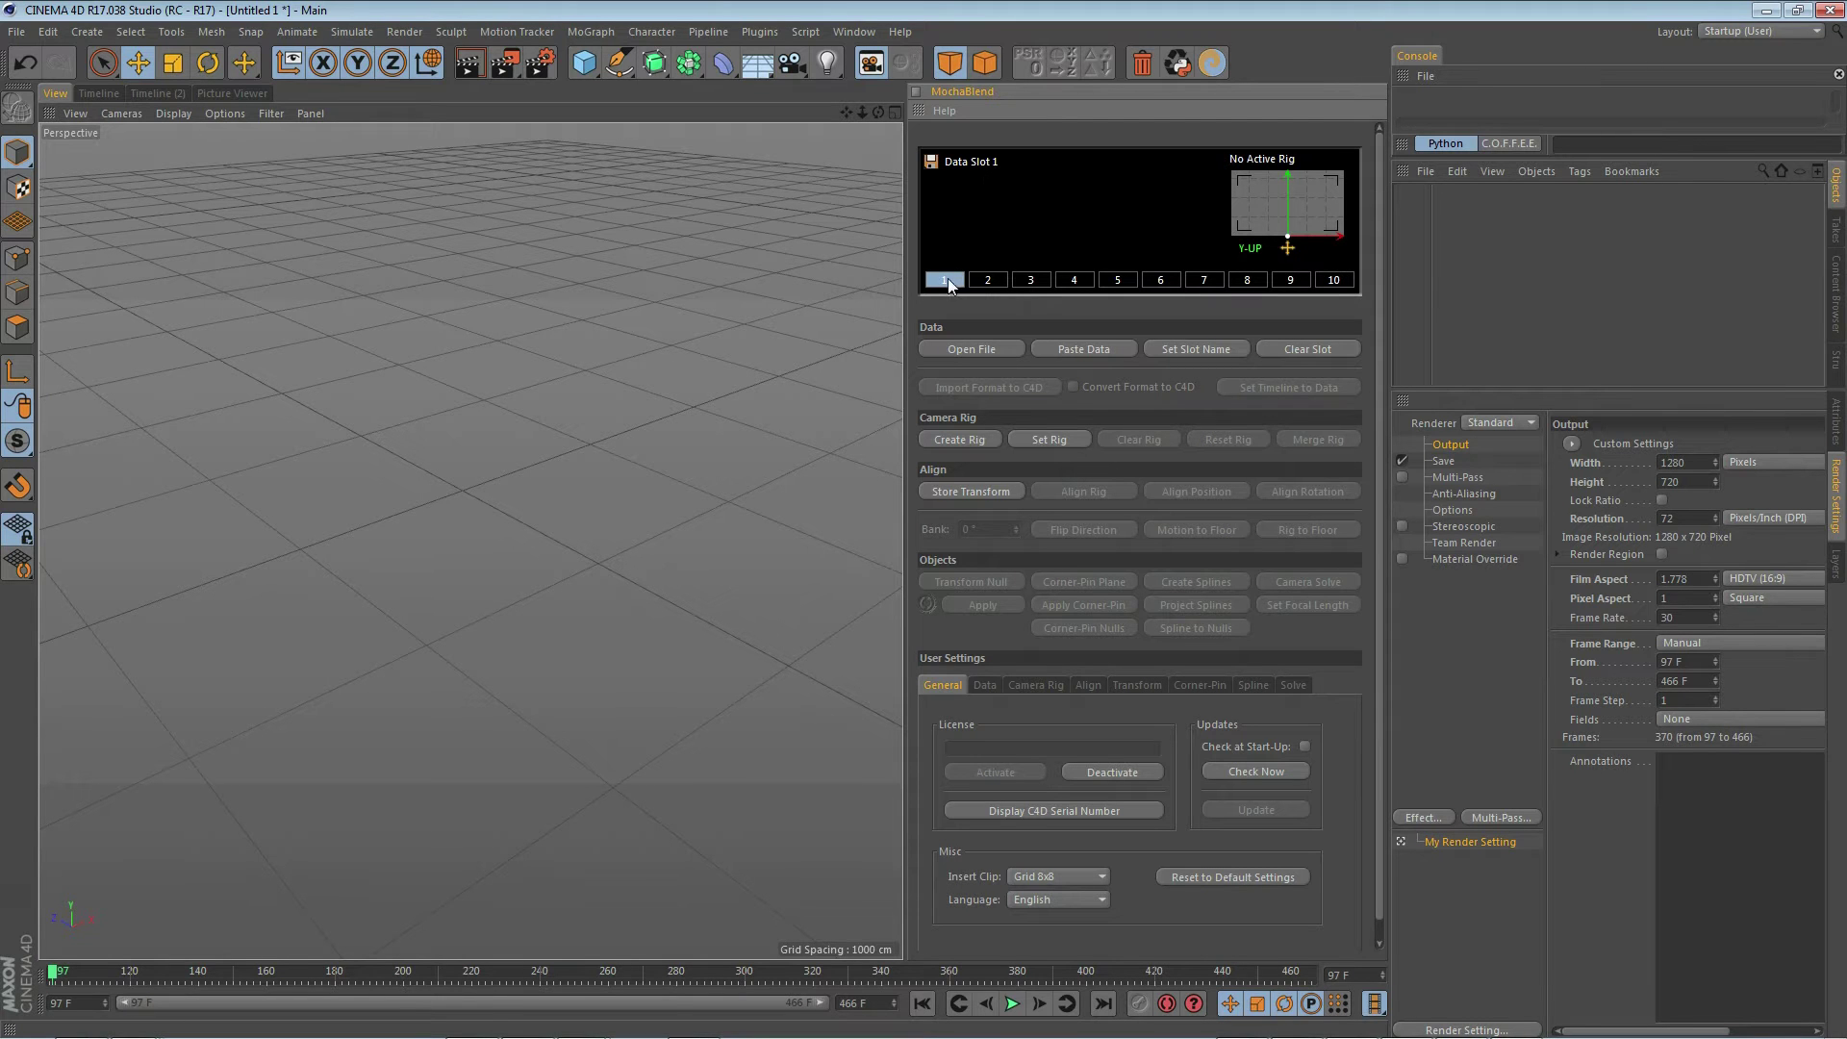
click(988, 280)
click(1029, 280)
click(1077, 280)
click(947, 280)
Open mochablend_help.pdf from MochaBlend's Help menu, fit the page, and jump to 'MochaBlend Panel - Info Screen'.
click(932, 112)
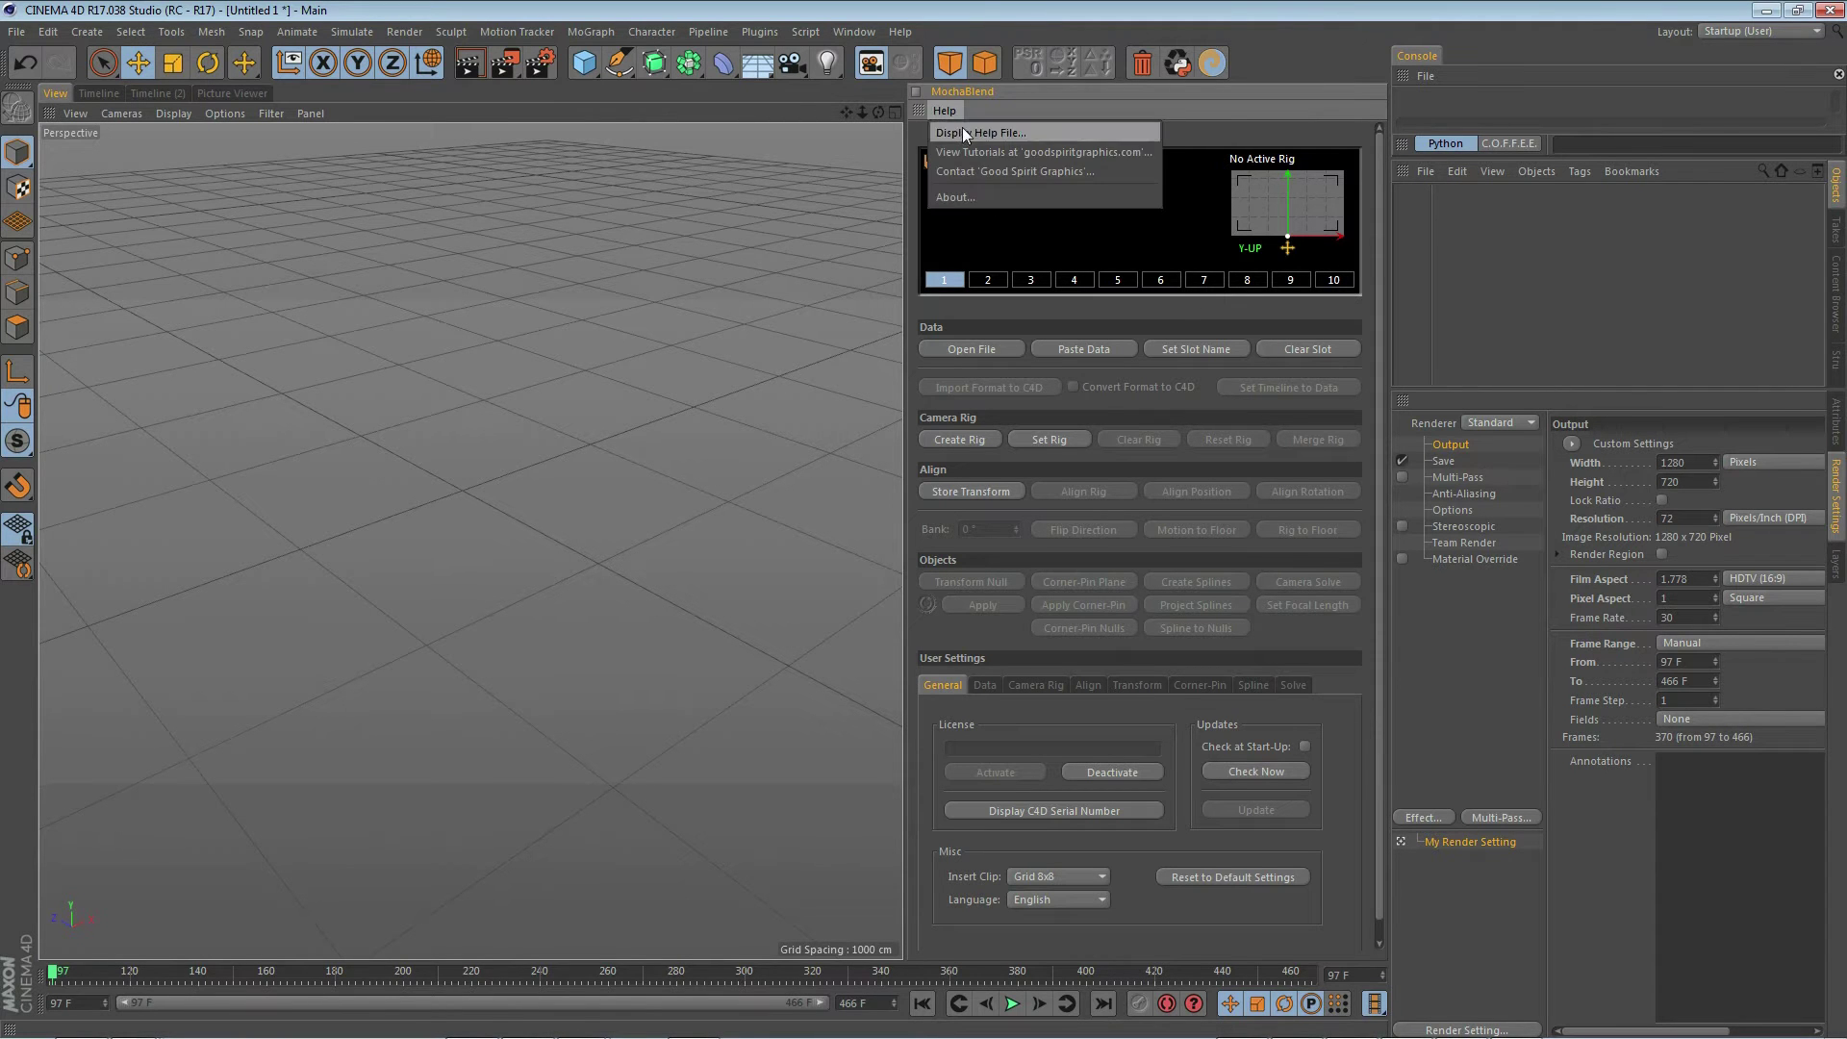
click(962, 127)
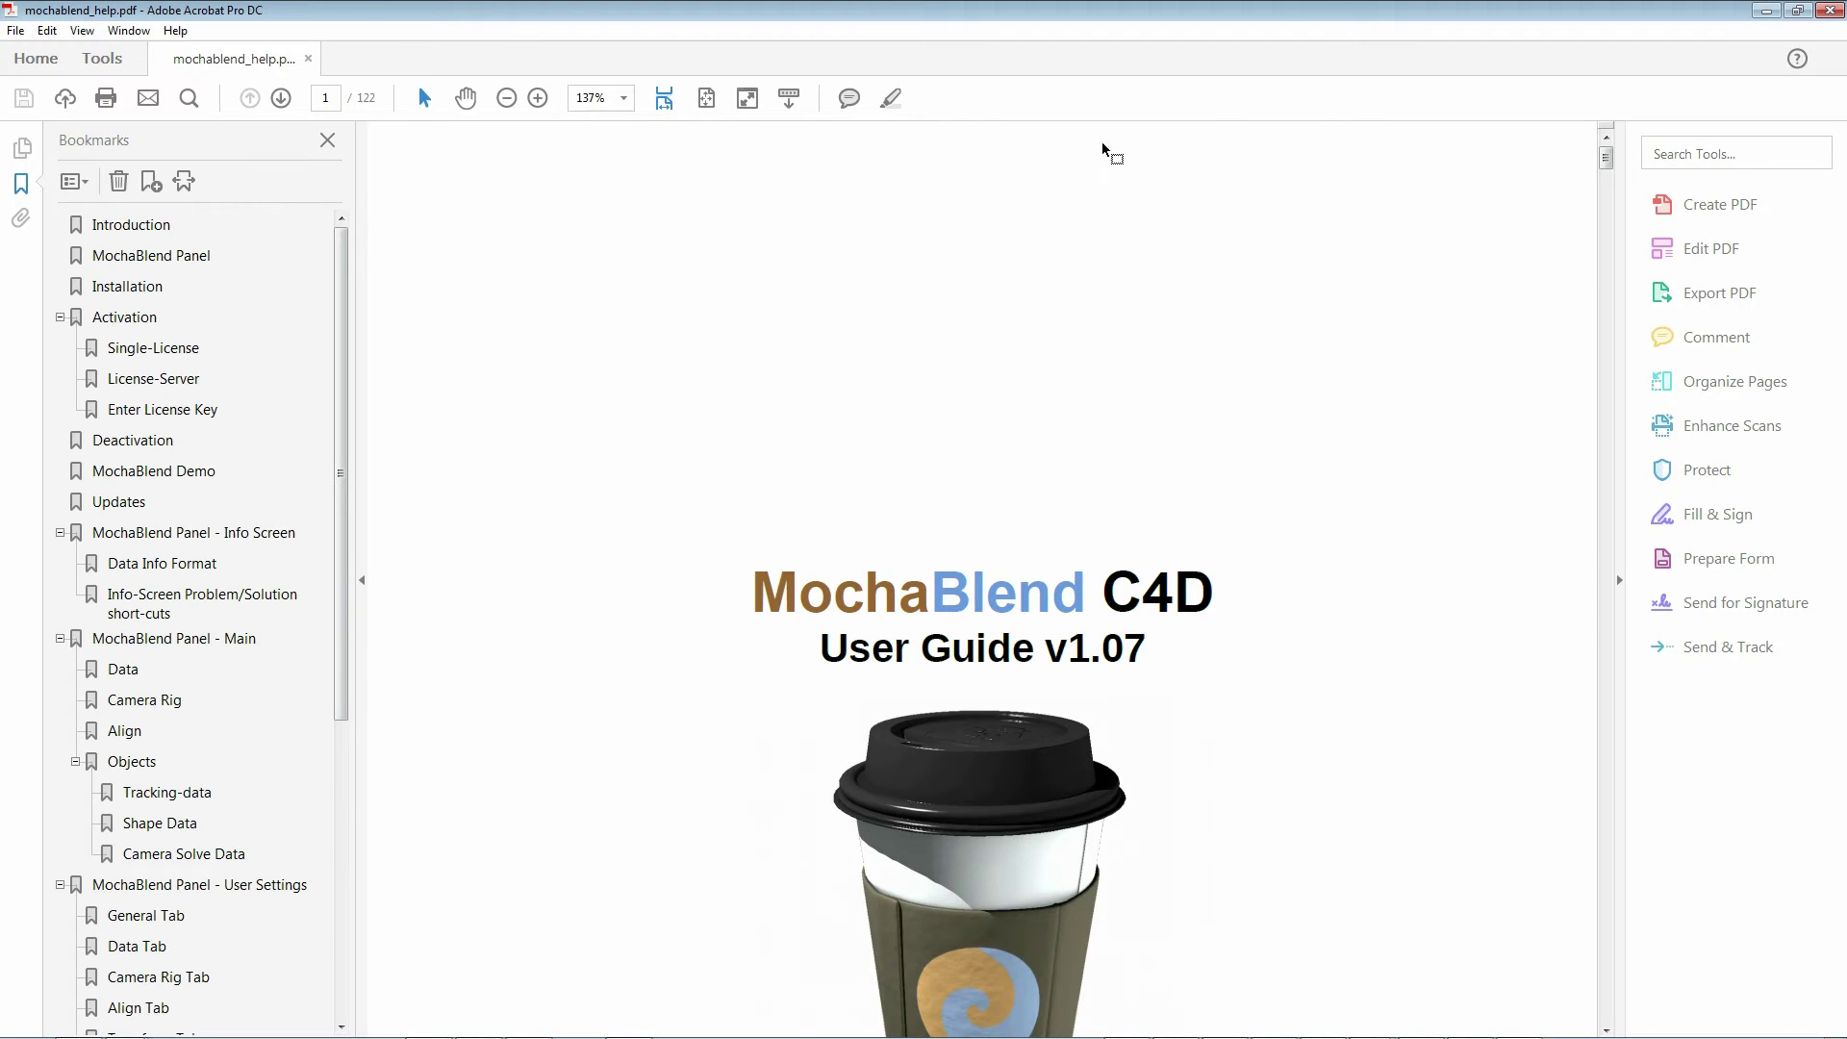
click(706, 99)
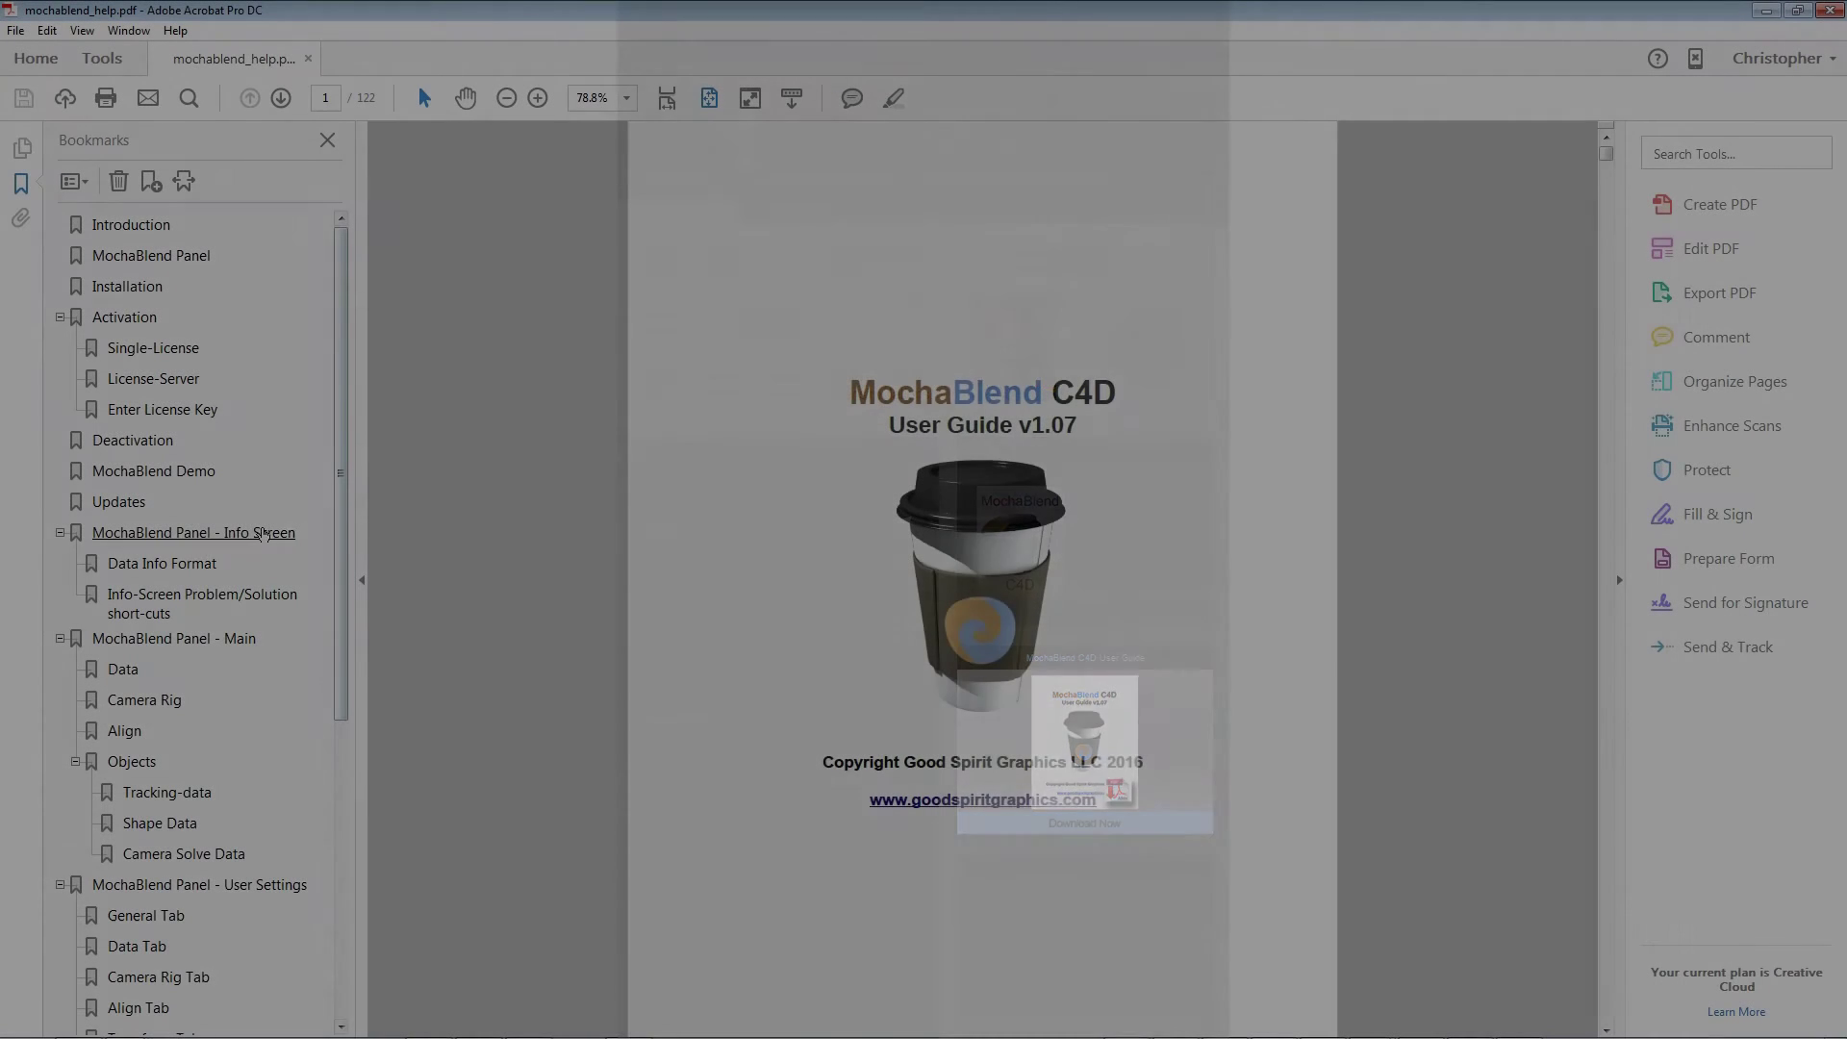
click(208, 535)
scroll(644, 500, down, 2)
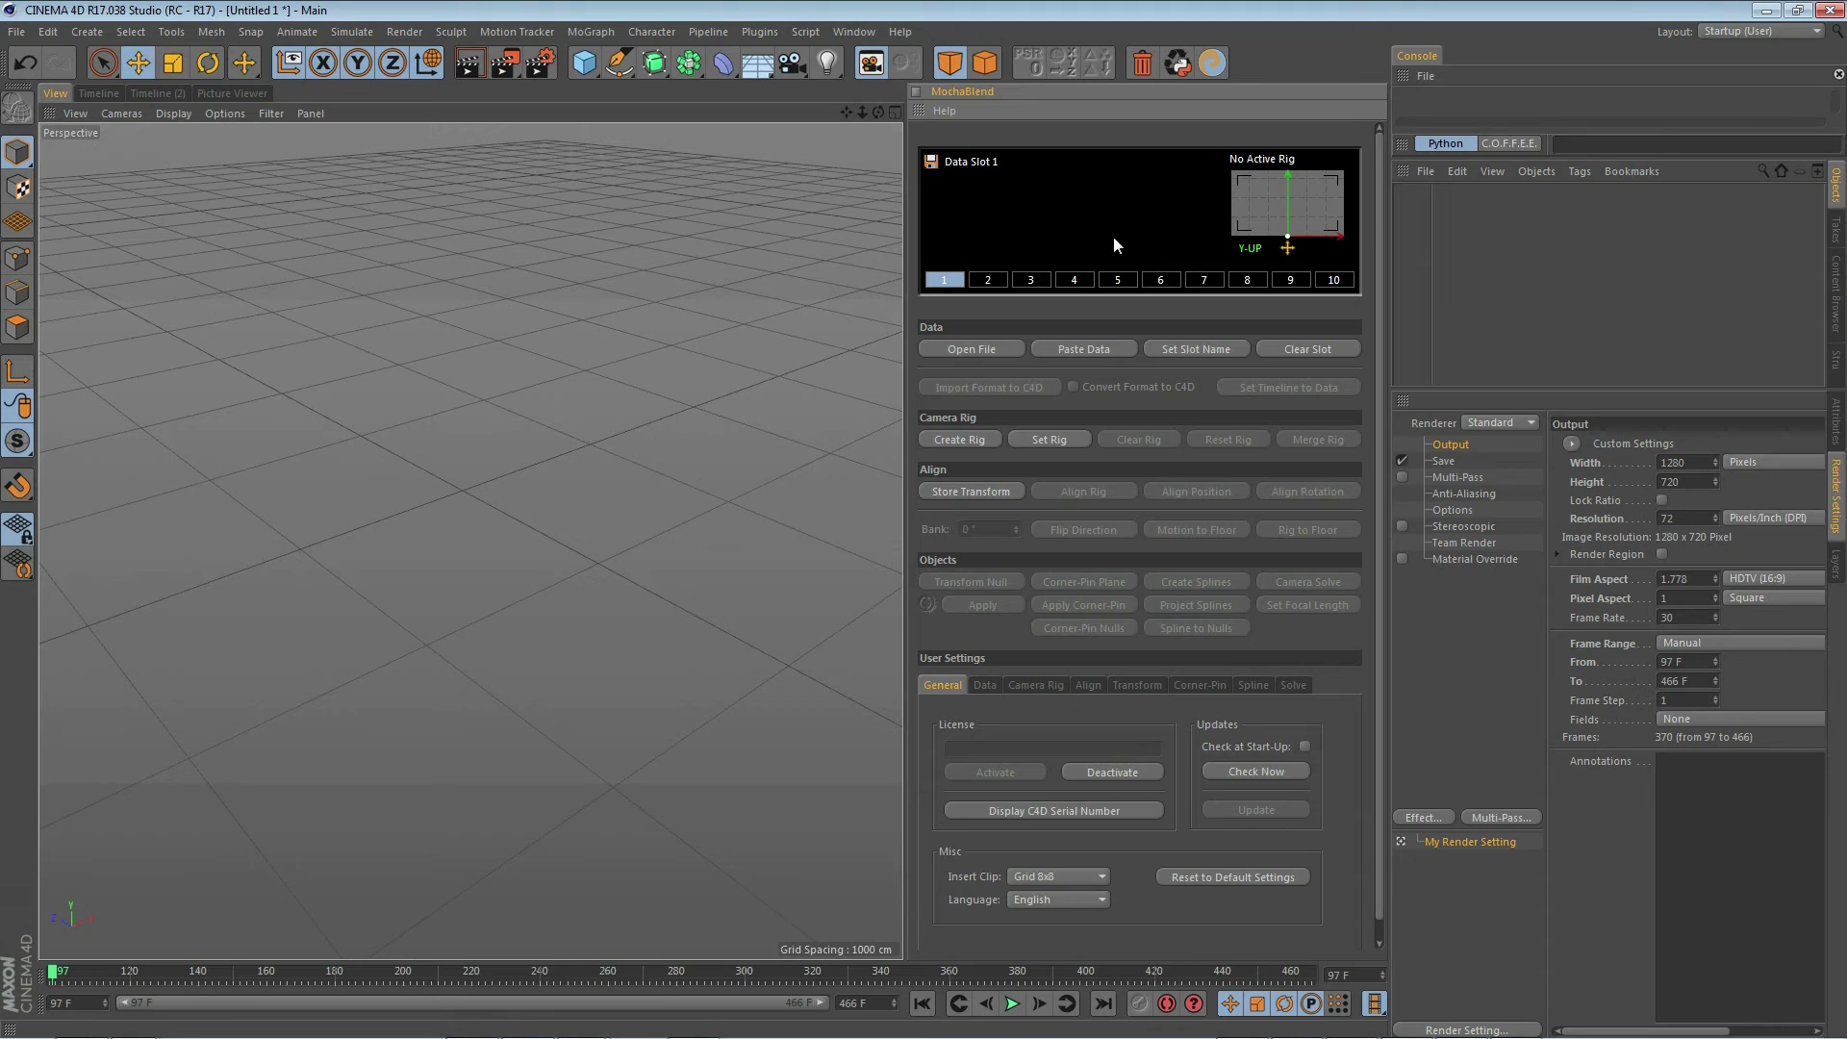
Close the Acrobat window showing the MochaBlend user guide.
click(1828, 11)
Browse the Data, Camera Rig, Align, Transform, Corner-Pin, Spline and Solve settings sections.
click(983, 685)
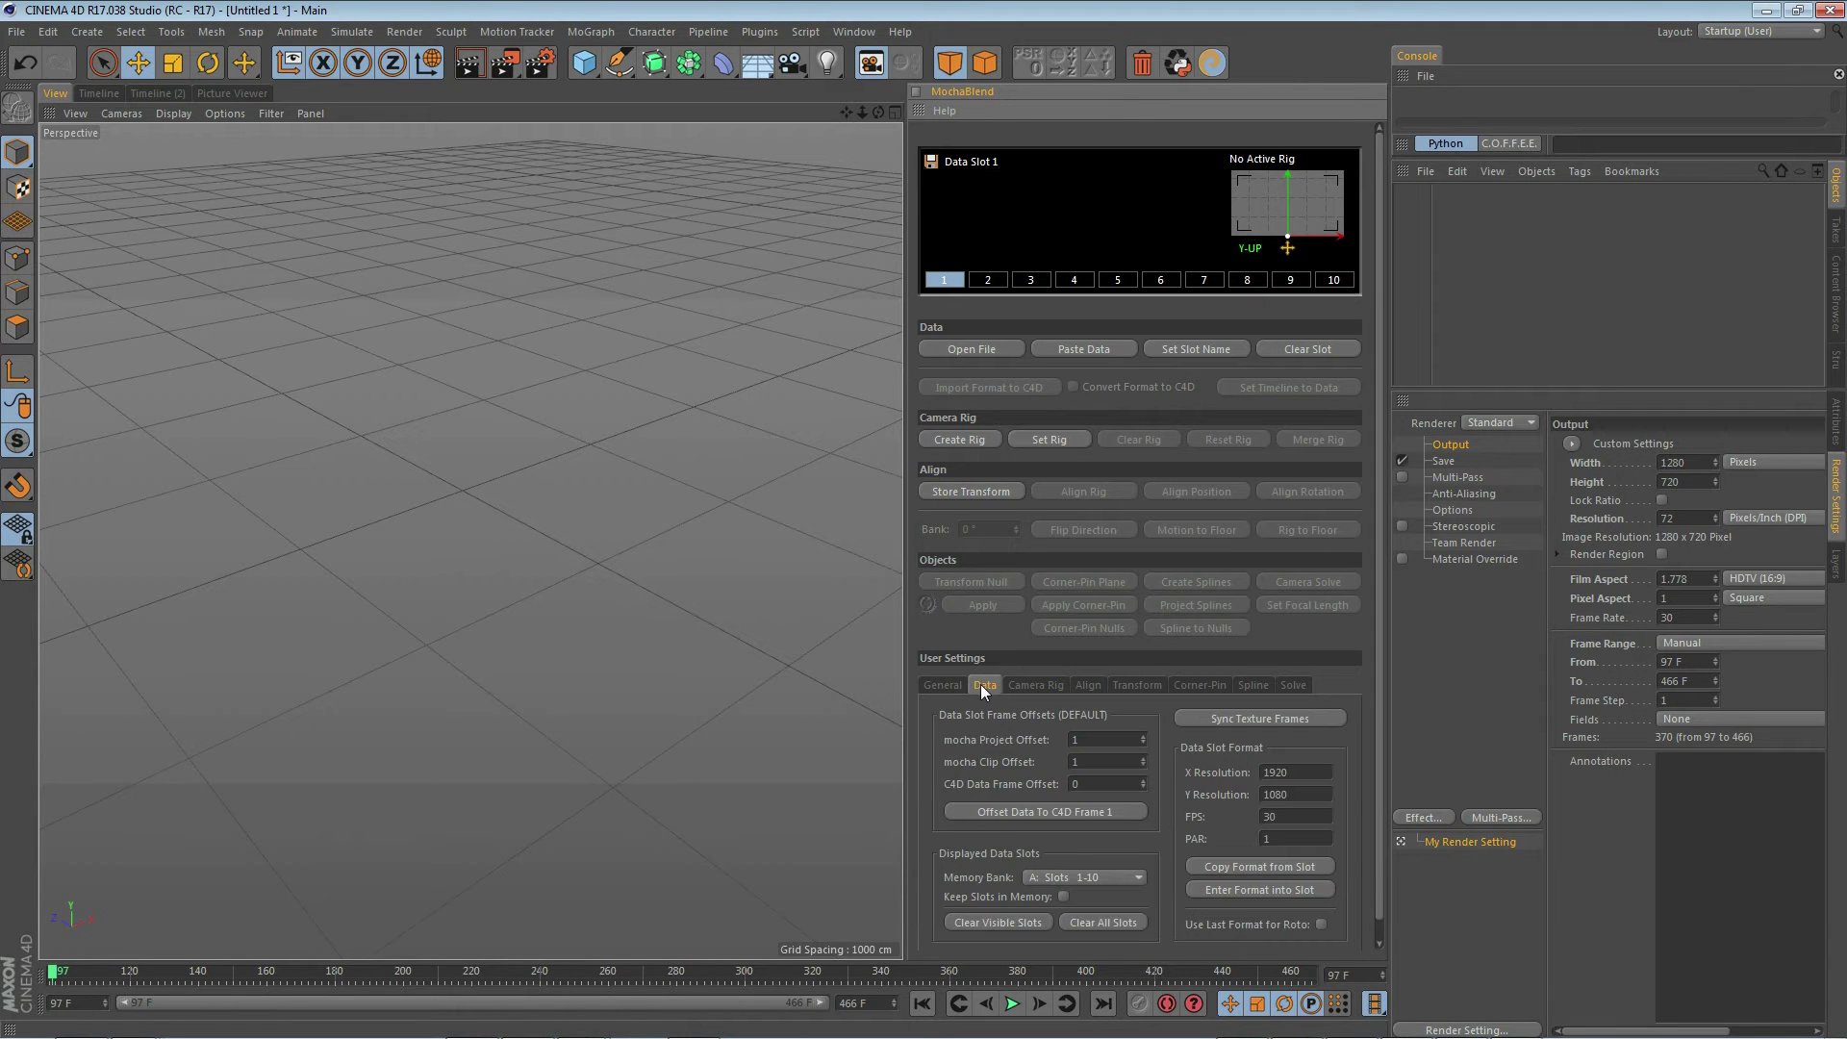
click(1042, 685)
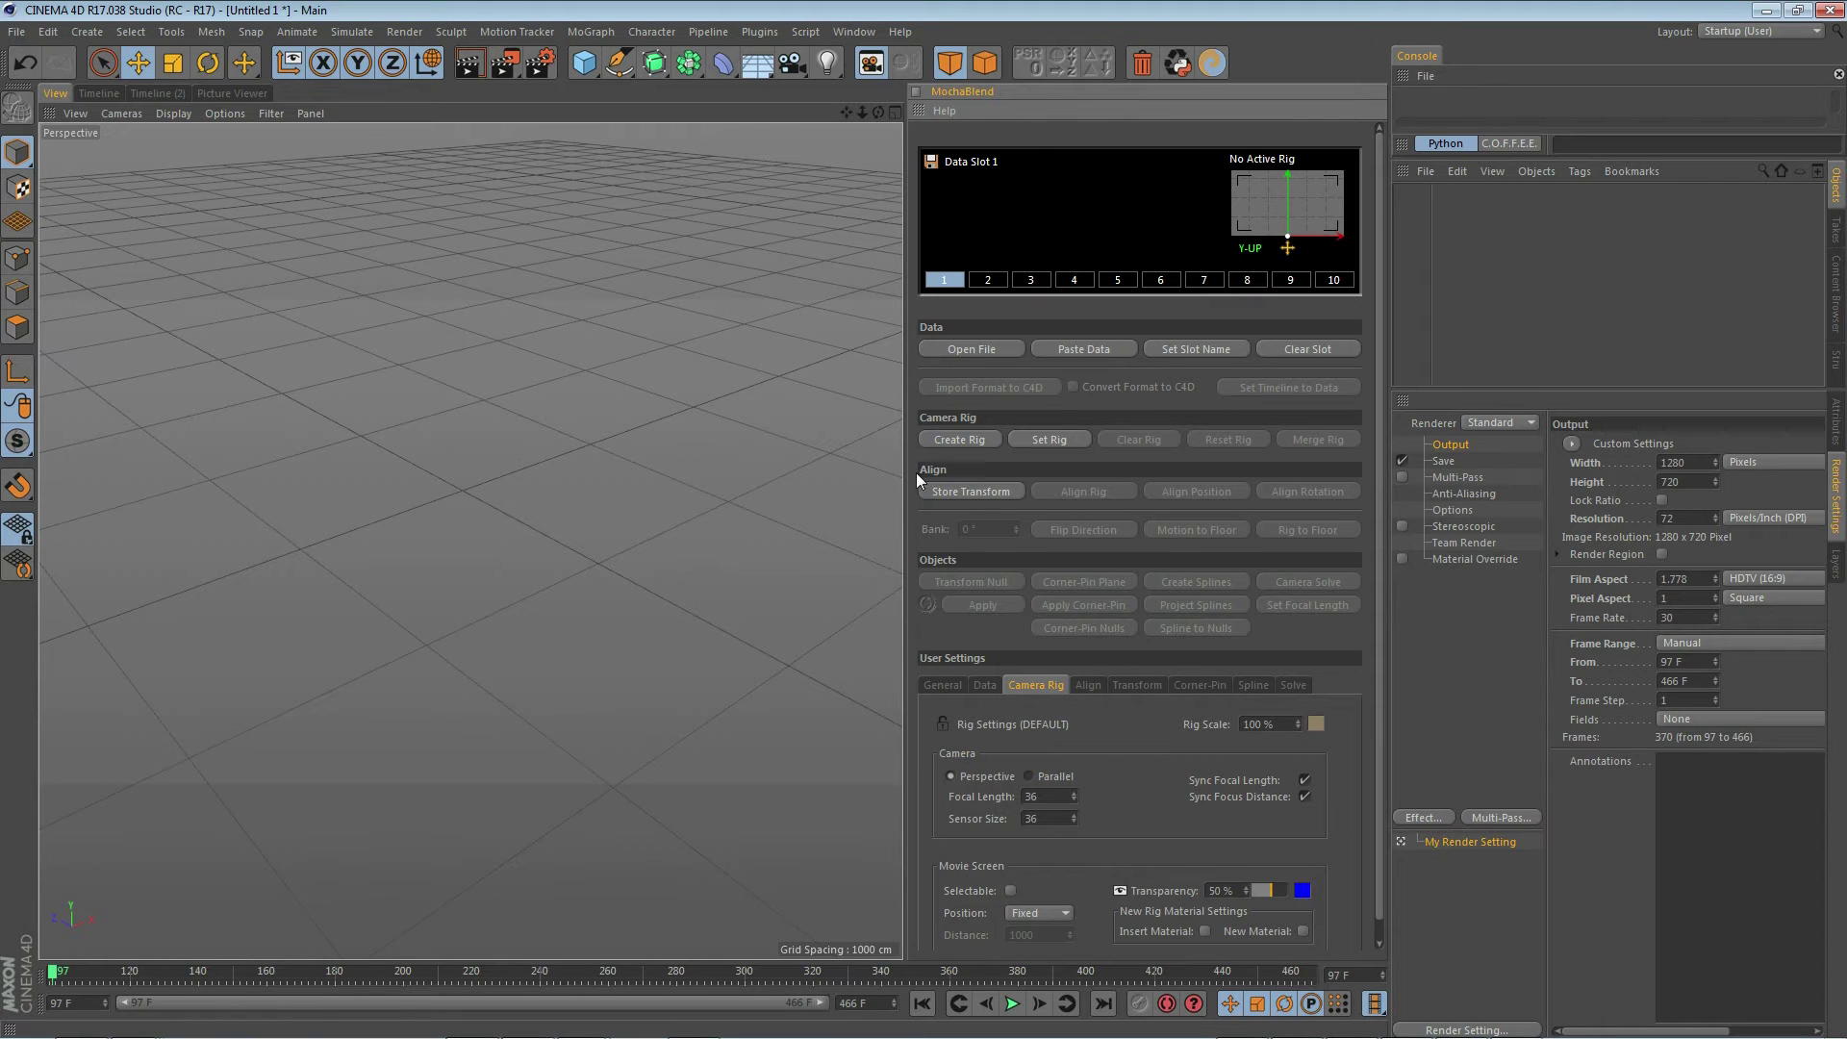
click(1089, 686)
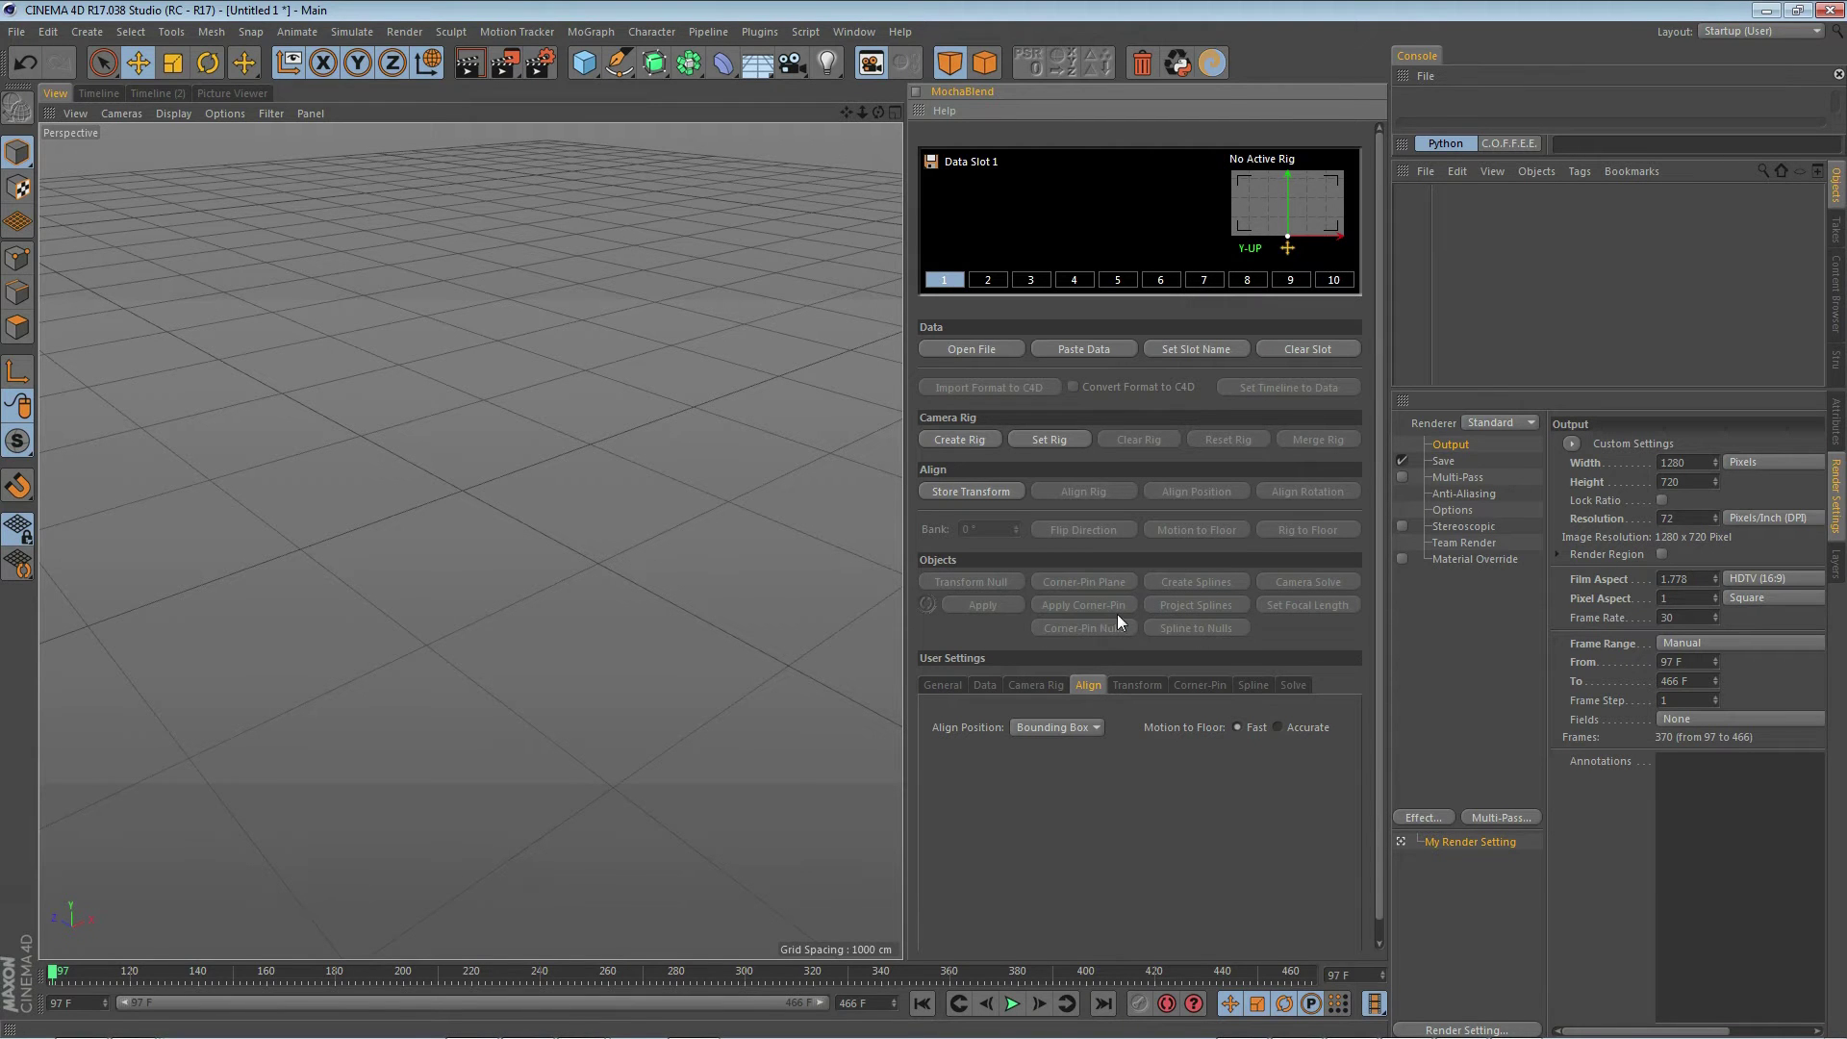
click(1136, 686)
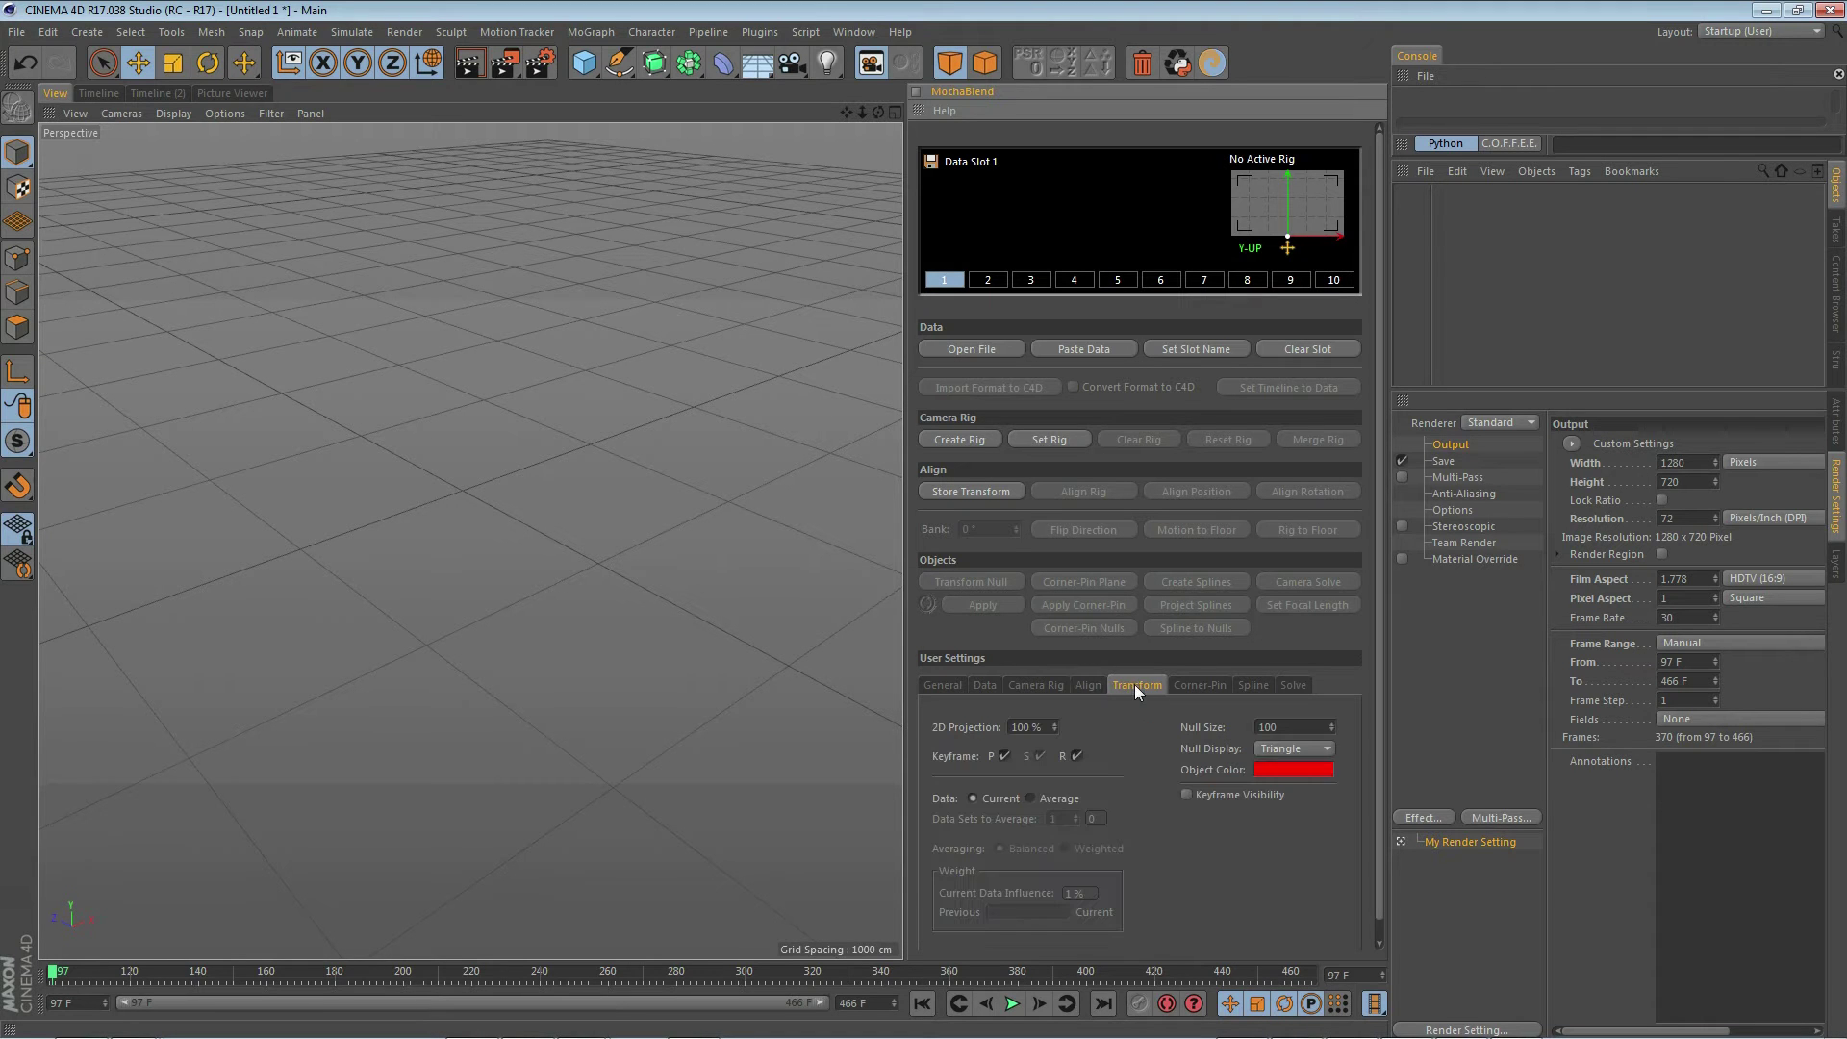
click(1203, 684)
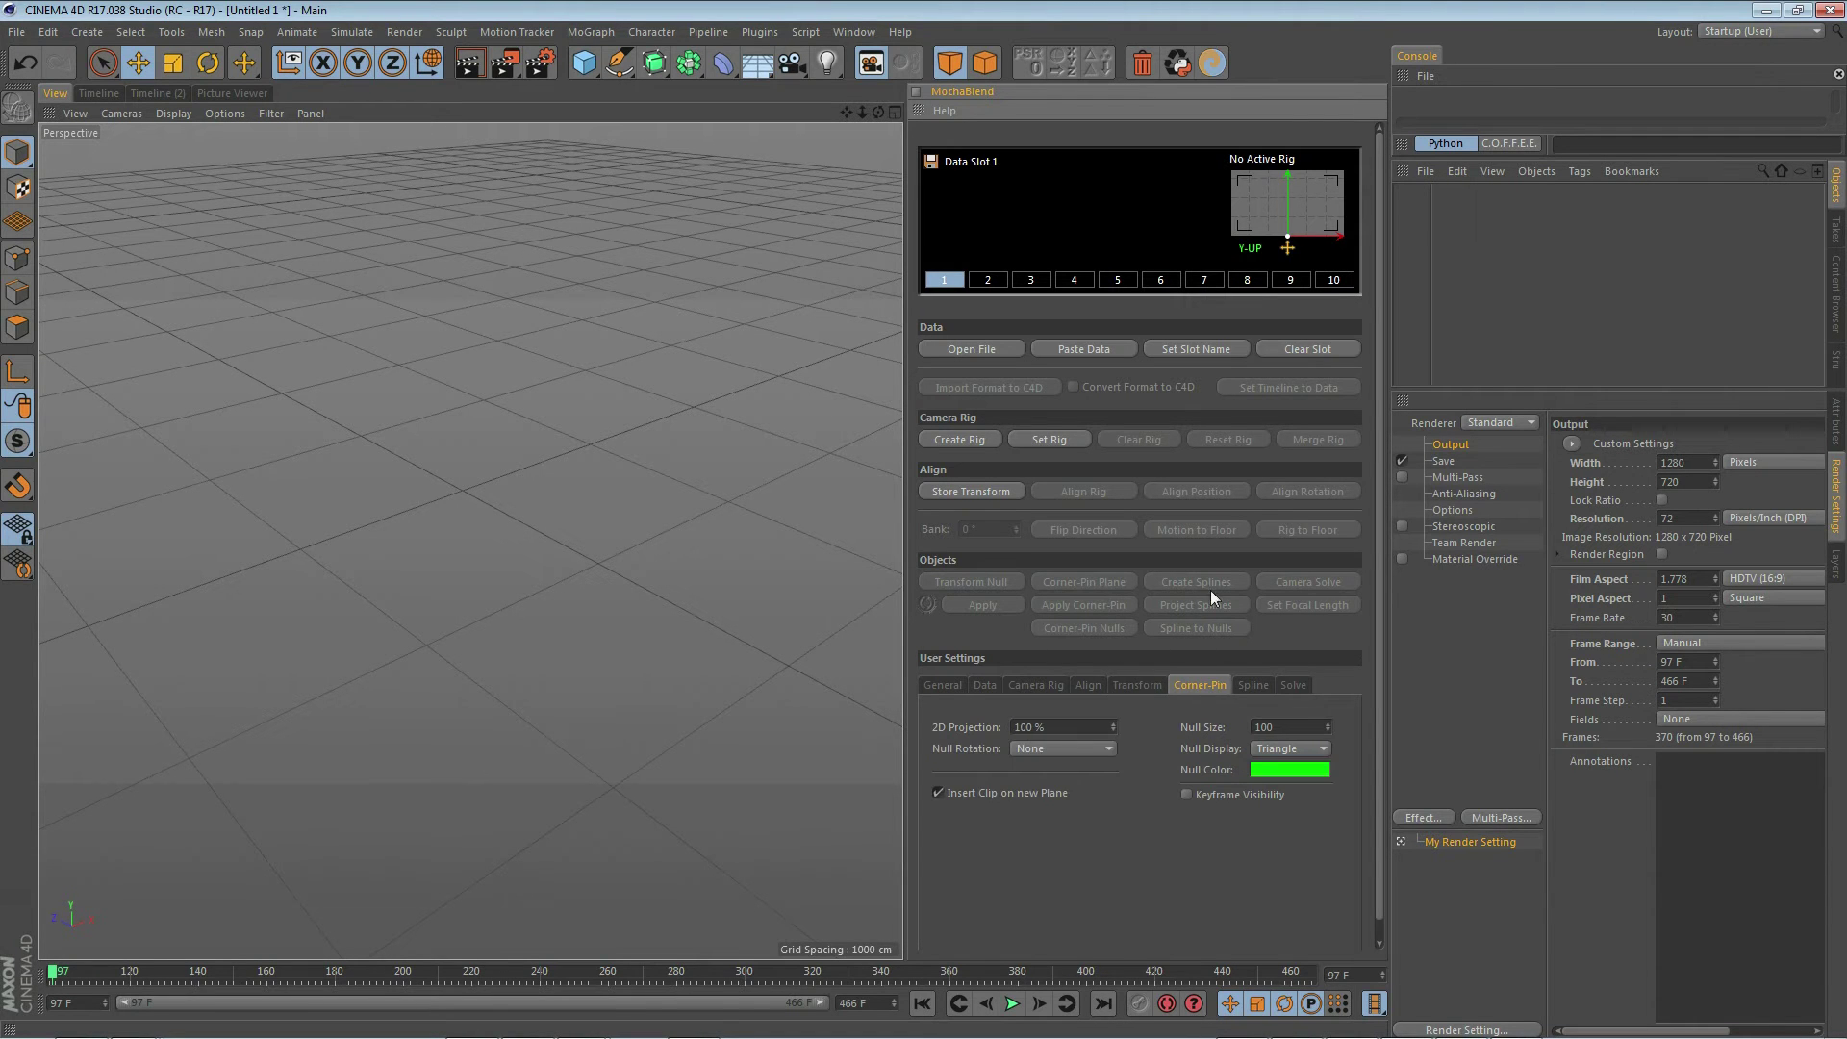
click(1253, 684)
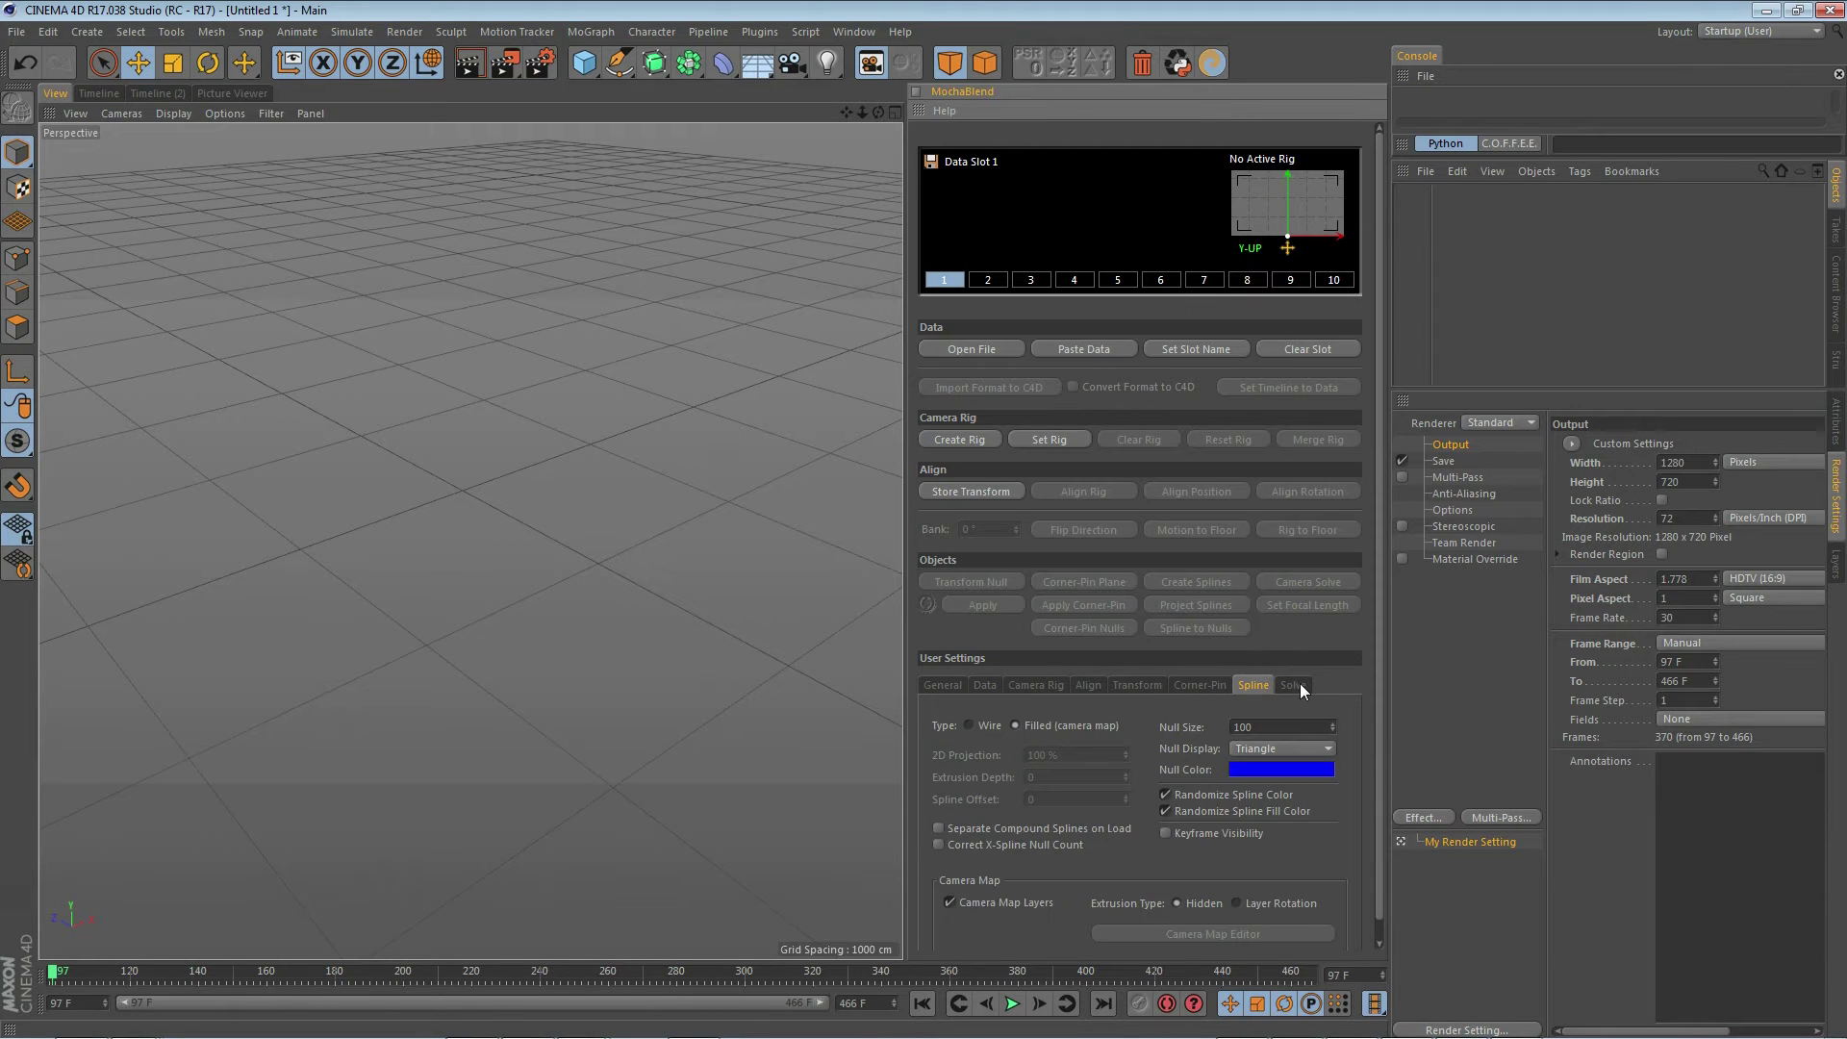
click(1301, 684)
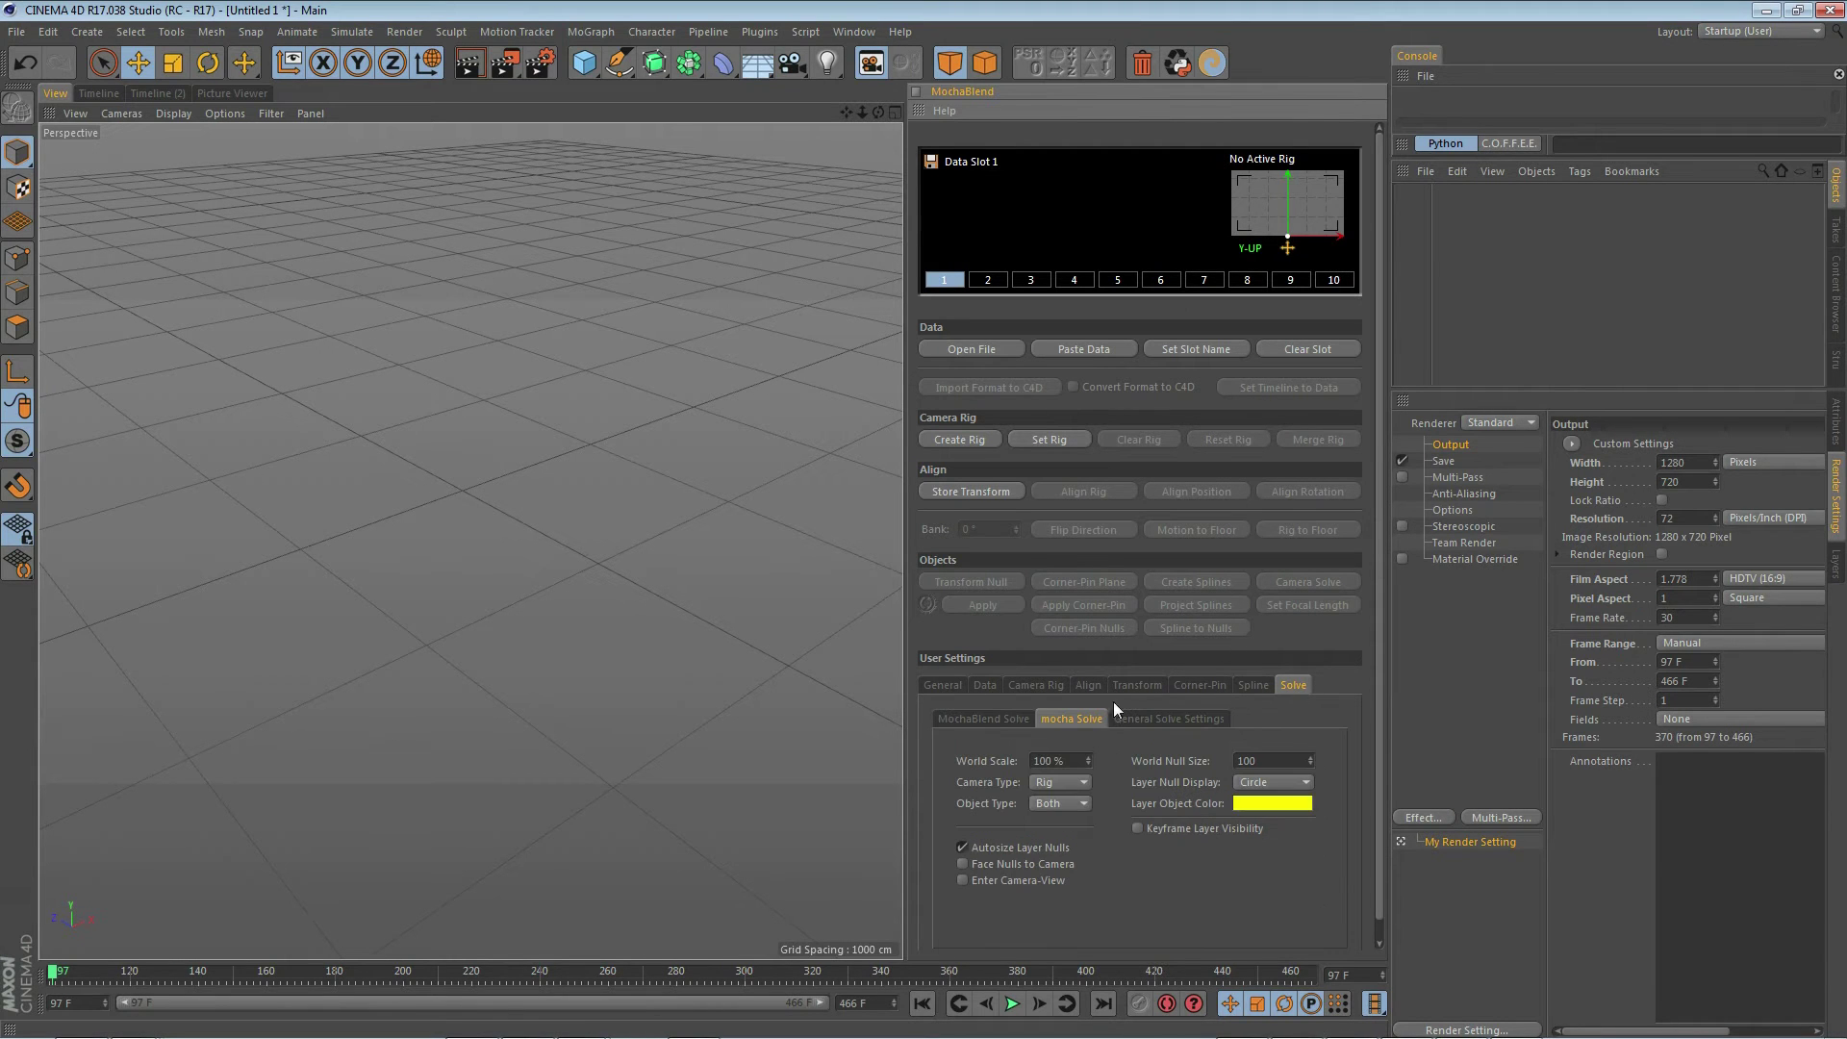
Step through the MochaBlend Solve and mocha Solve sub-tabs, ending on General Solve Settings.
click(994, 718)
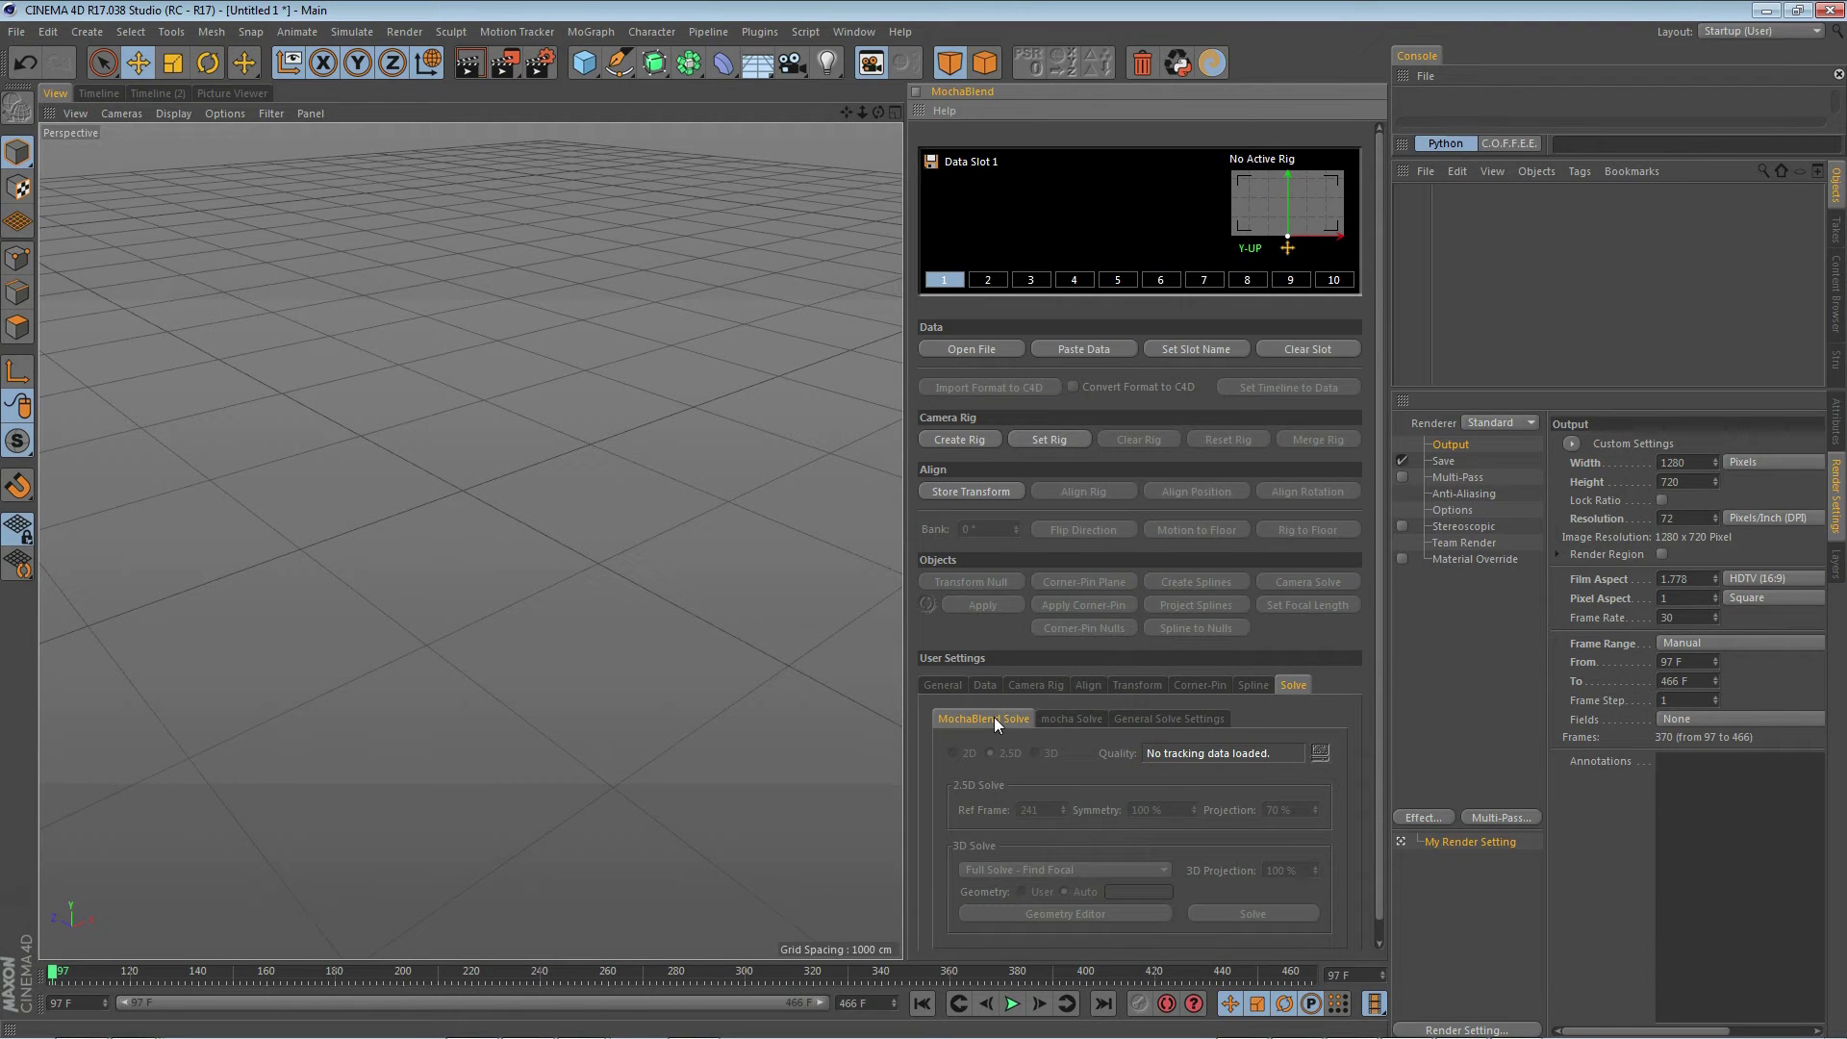
click(1080, 722)
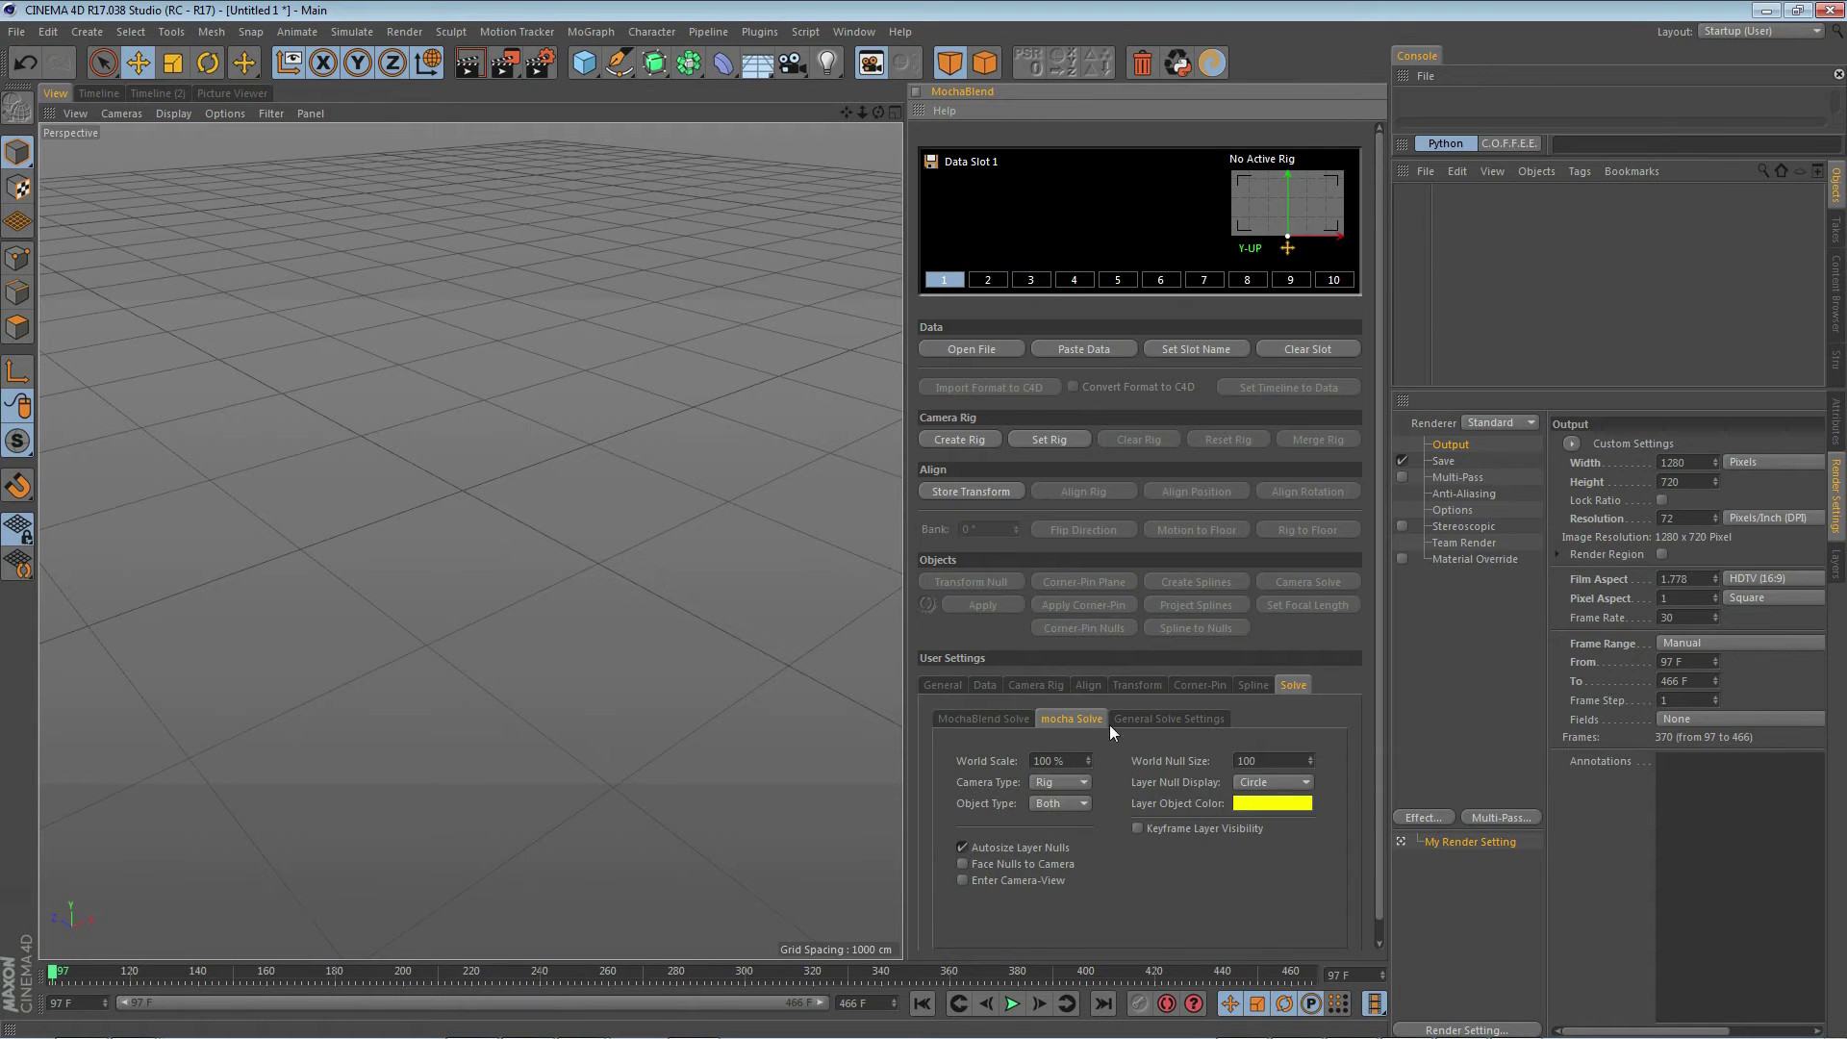
click(1199, 718)
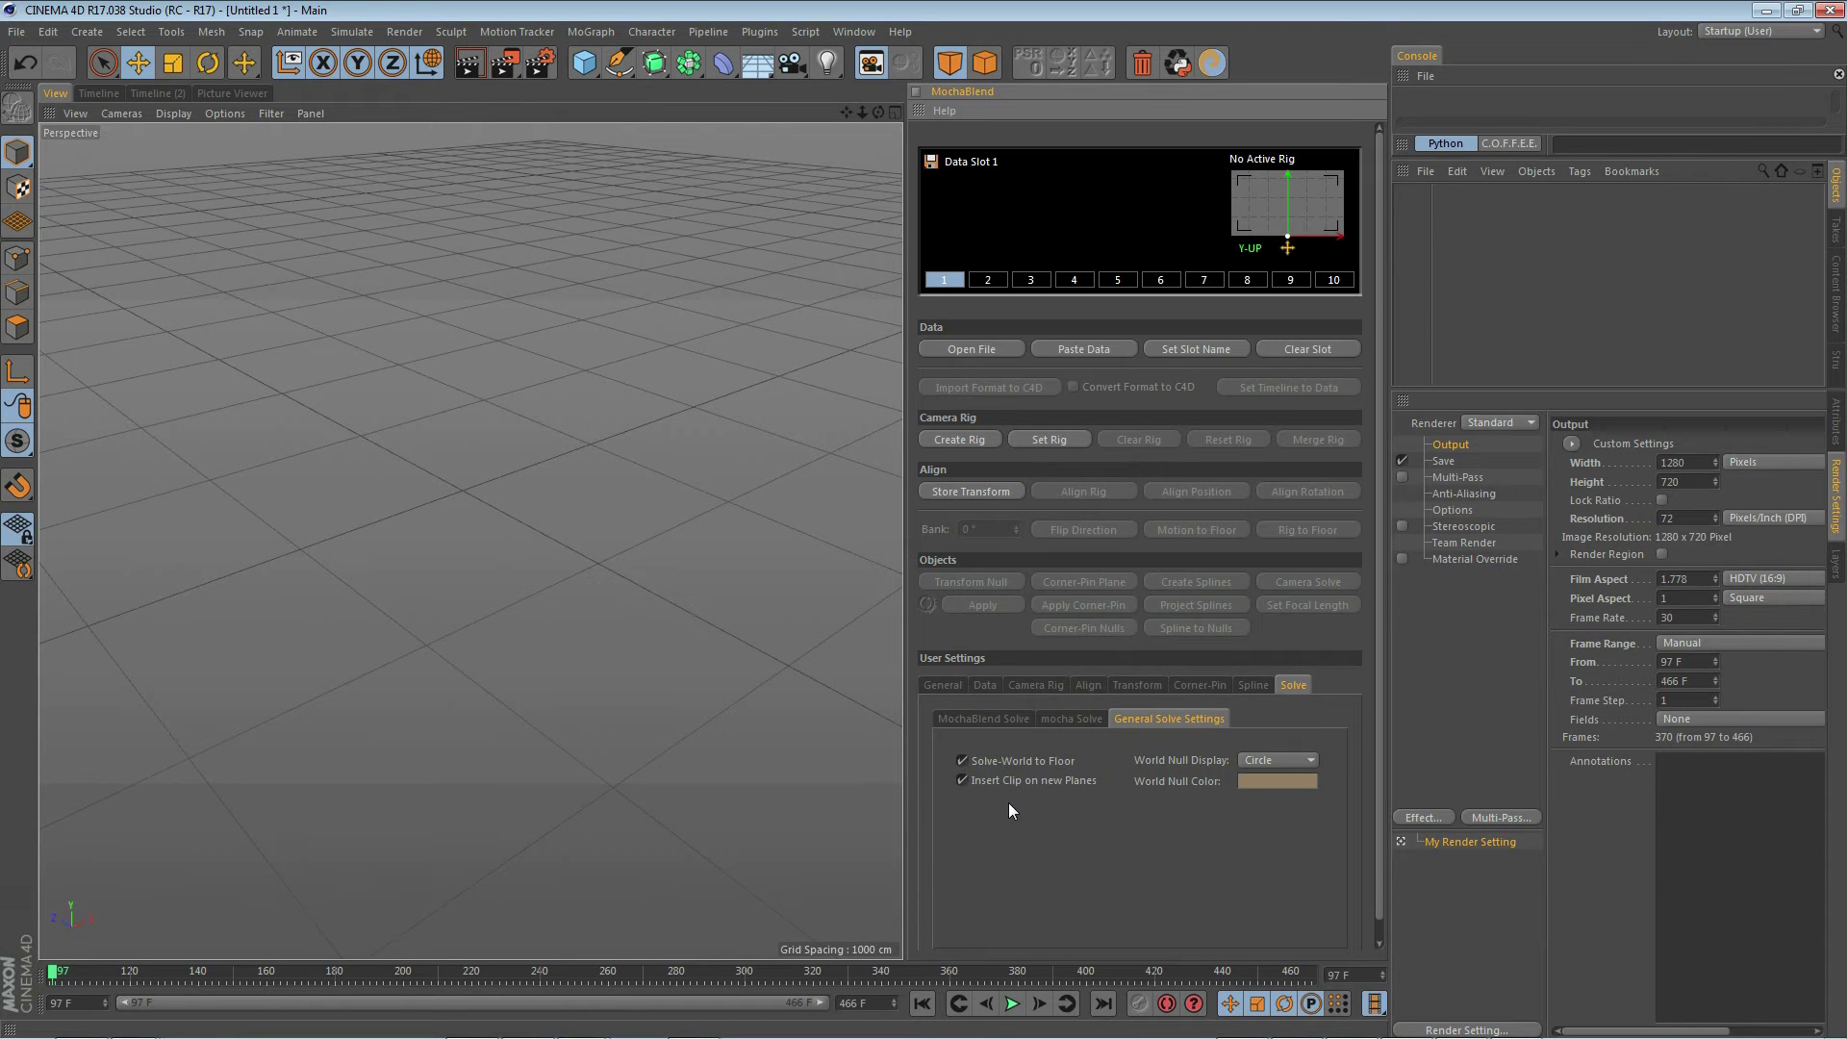
Copy mocha Pro's tracking data to the clipboard as MochaBlend tracking data (*.txt).
key(alt+Tab)
key(alt+Tab)
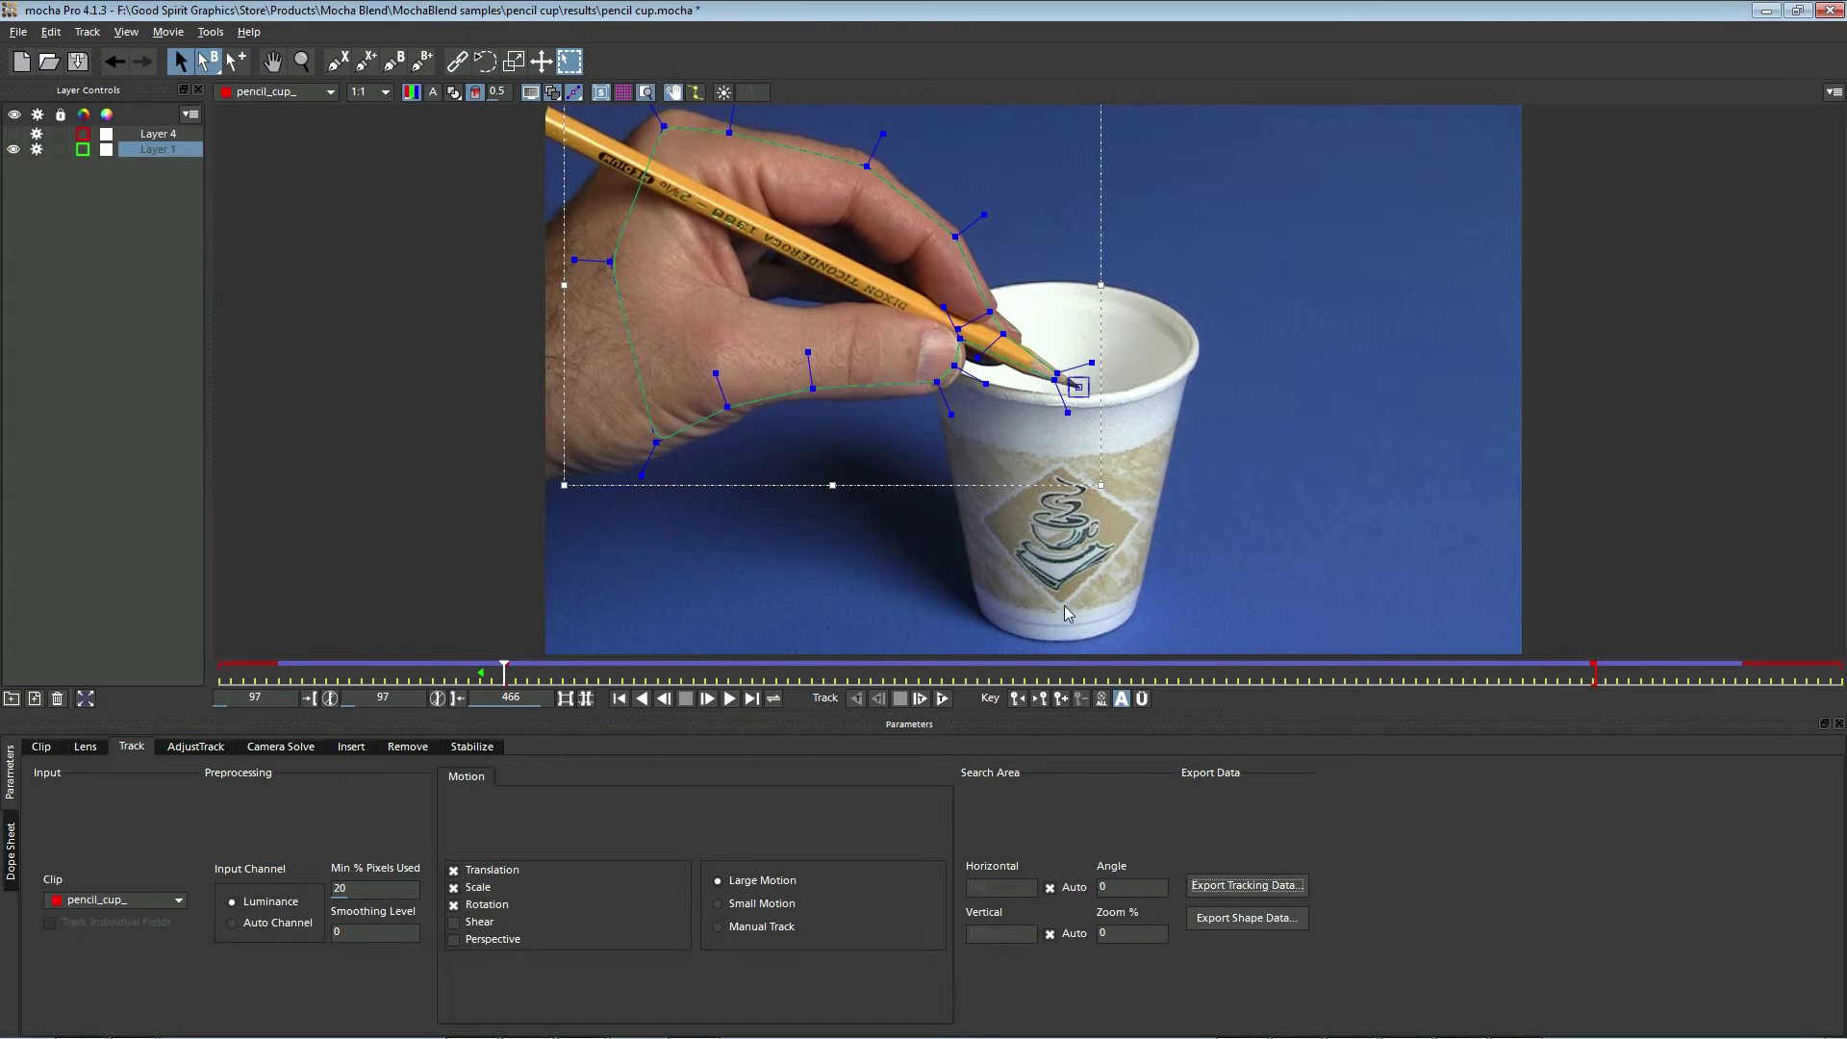
click(1247, 885)
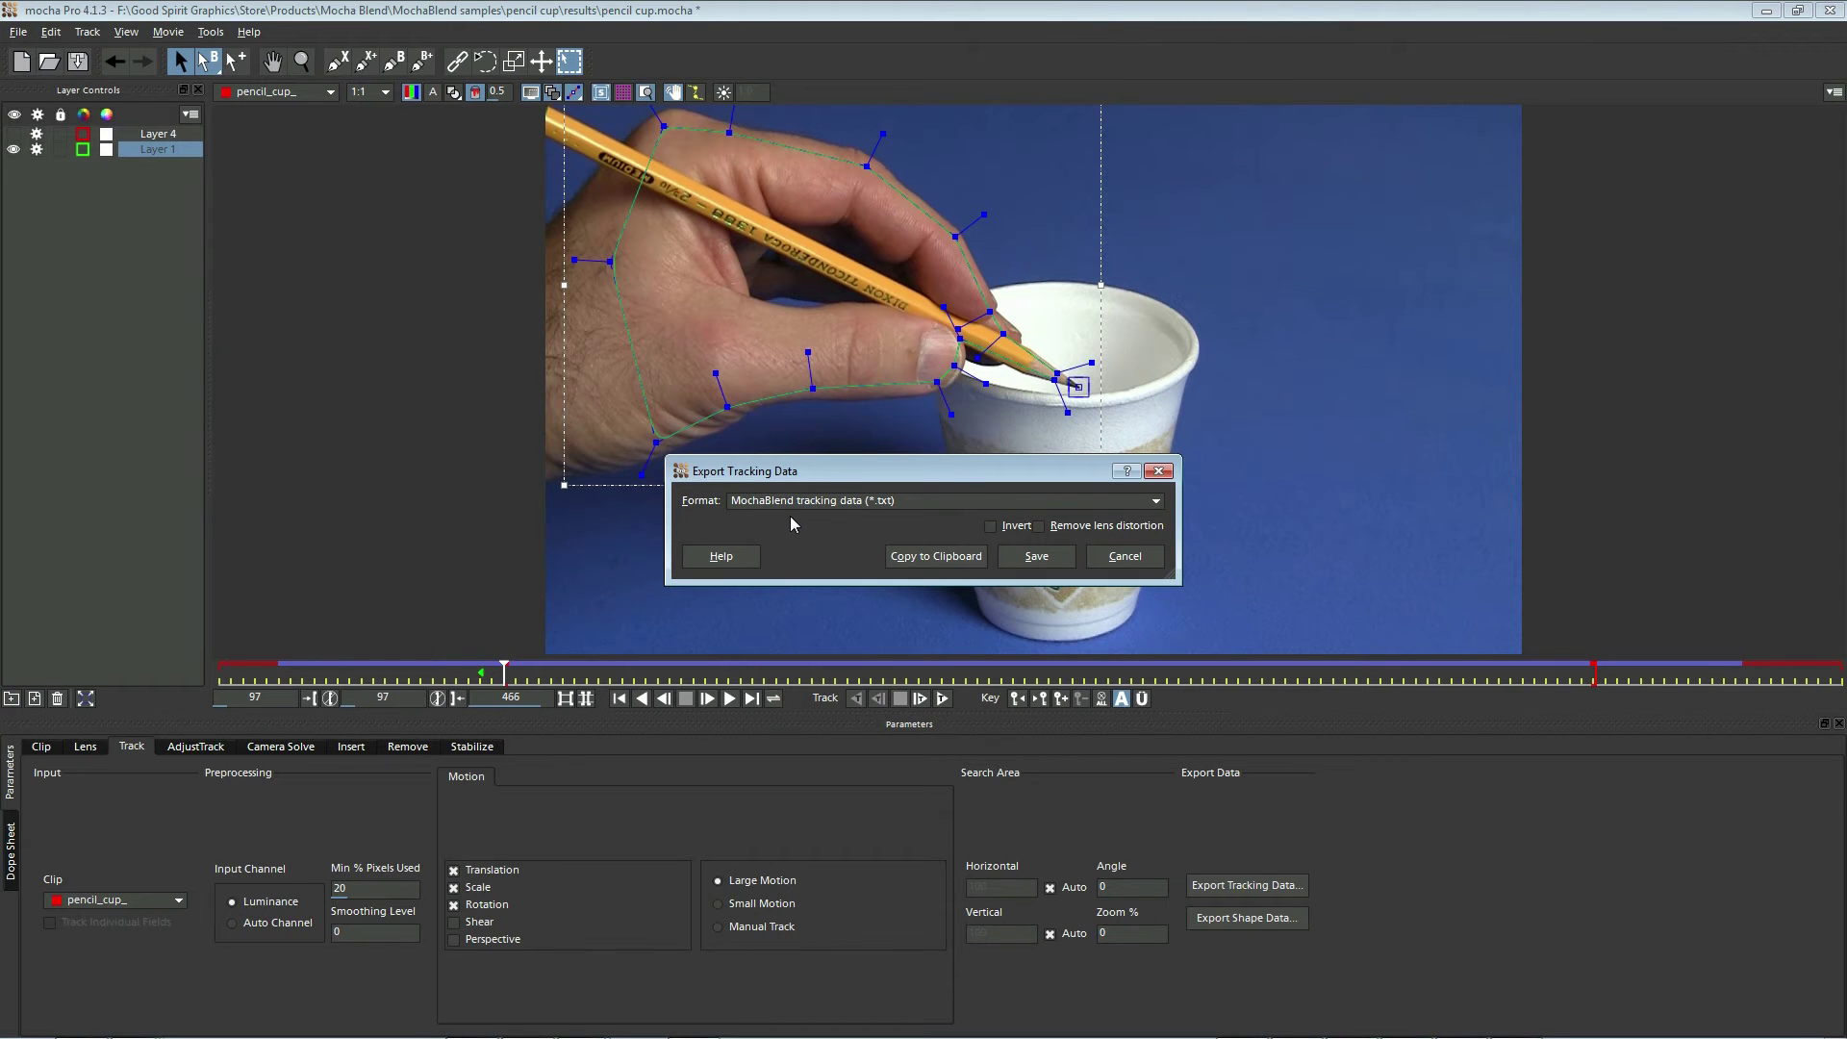
click(929, 564)
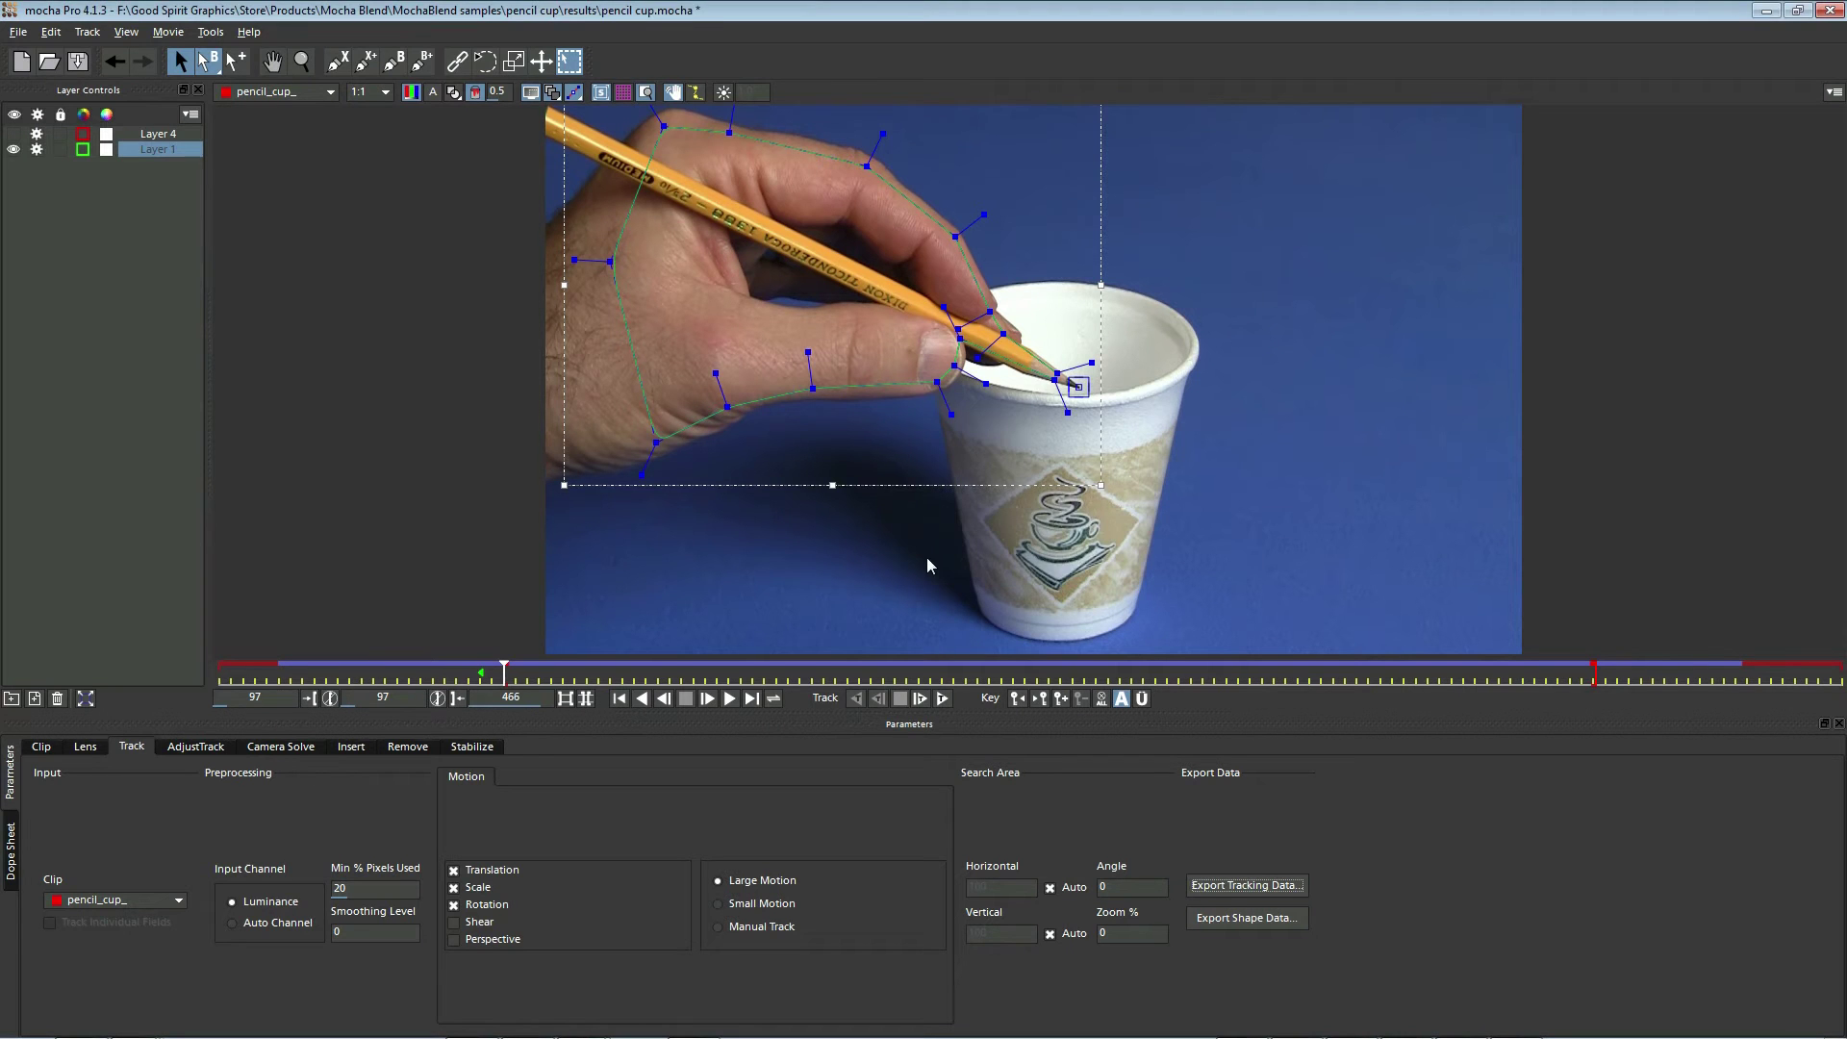
key(alt+Tab)
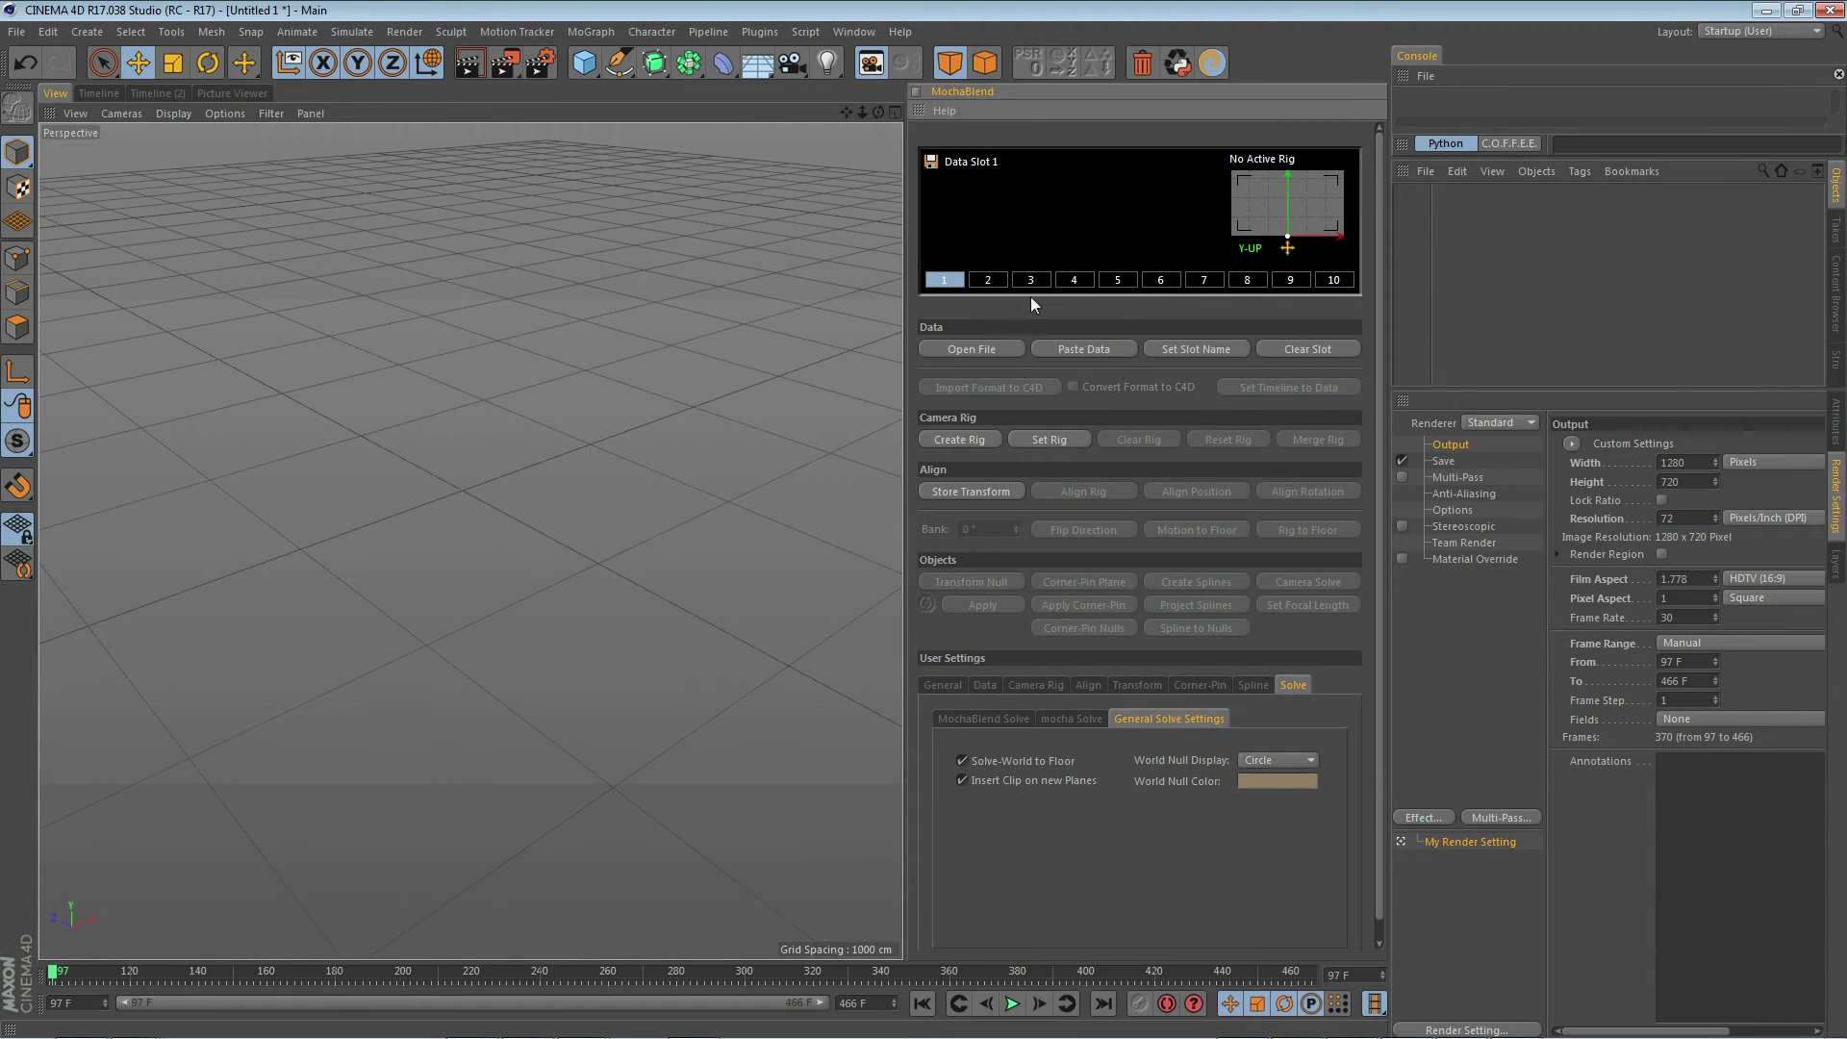
Paste the Layer 1 tracking (frames 97–466, 1920×1080, 30 fps) into Data Slot 1, then review the Align and Camera Rig settings.
click(1081, 349)
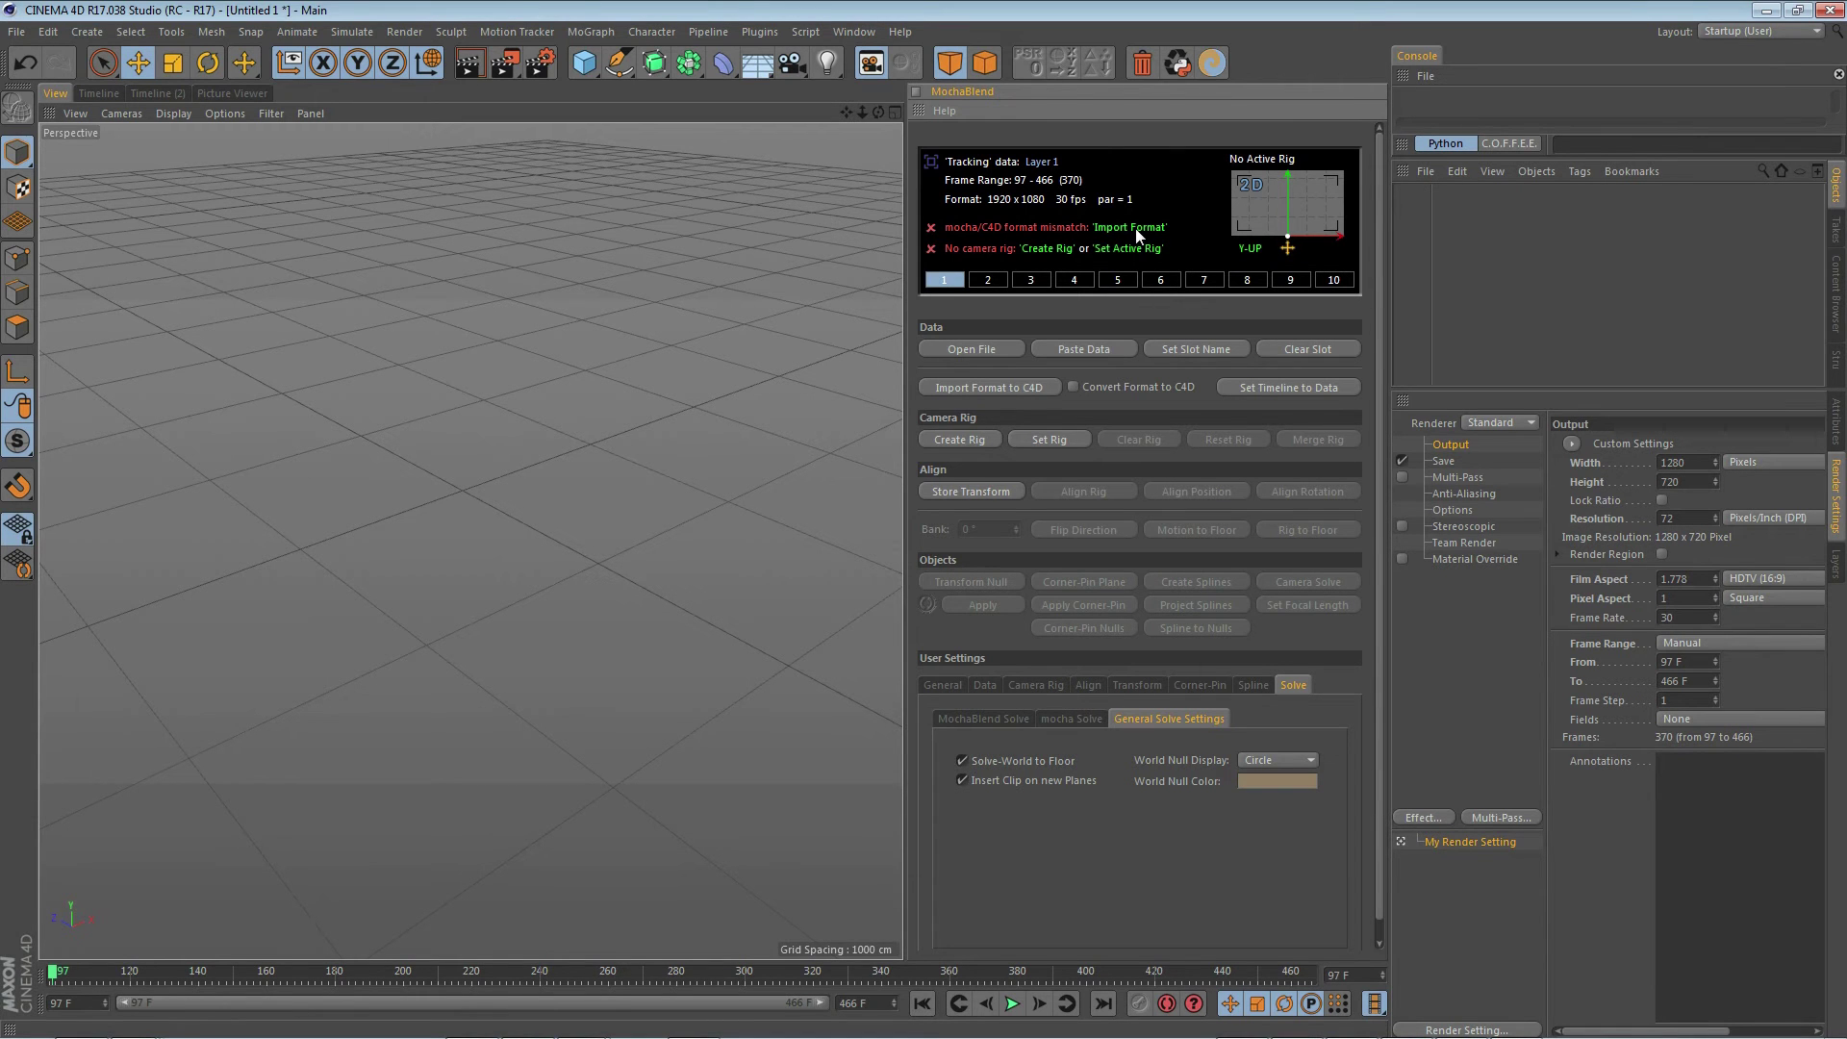
click(1086, 686)
click(1044, 686)
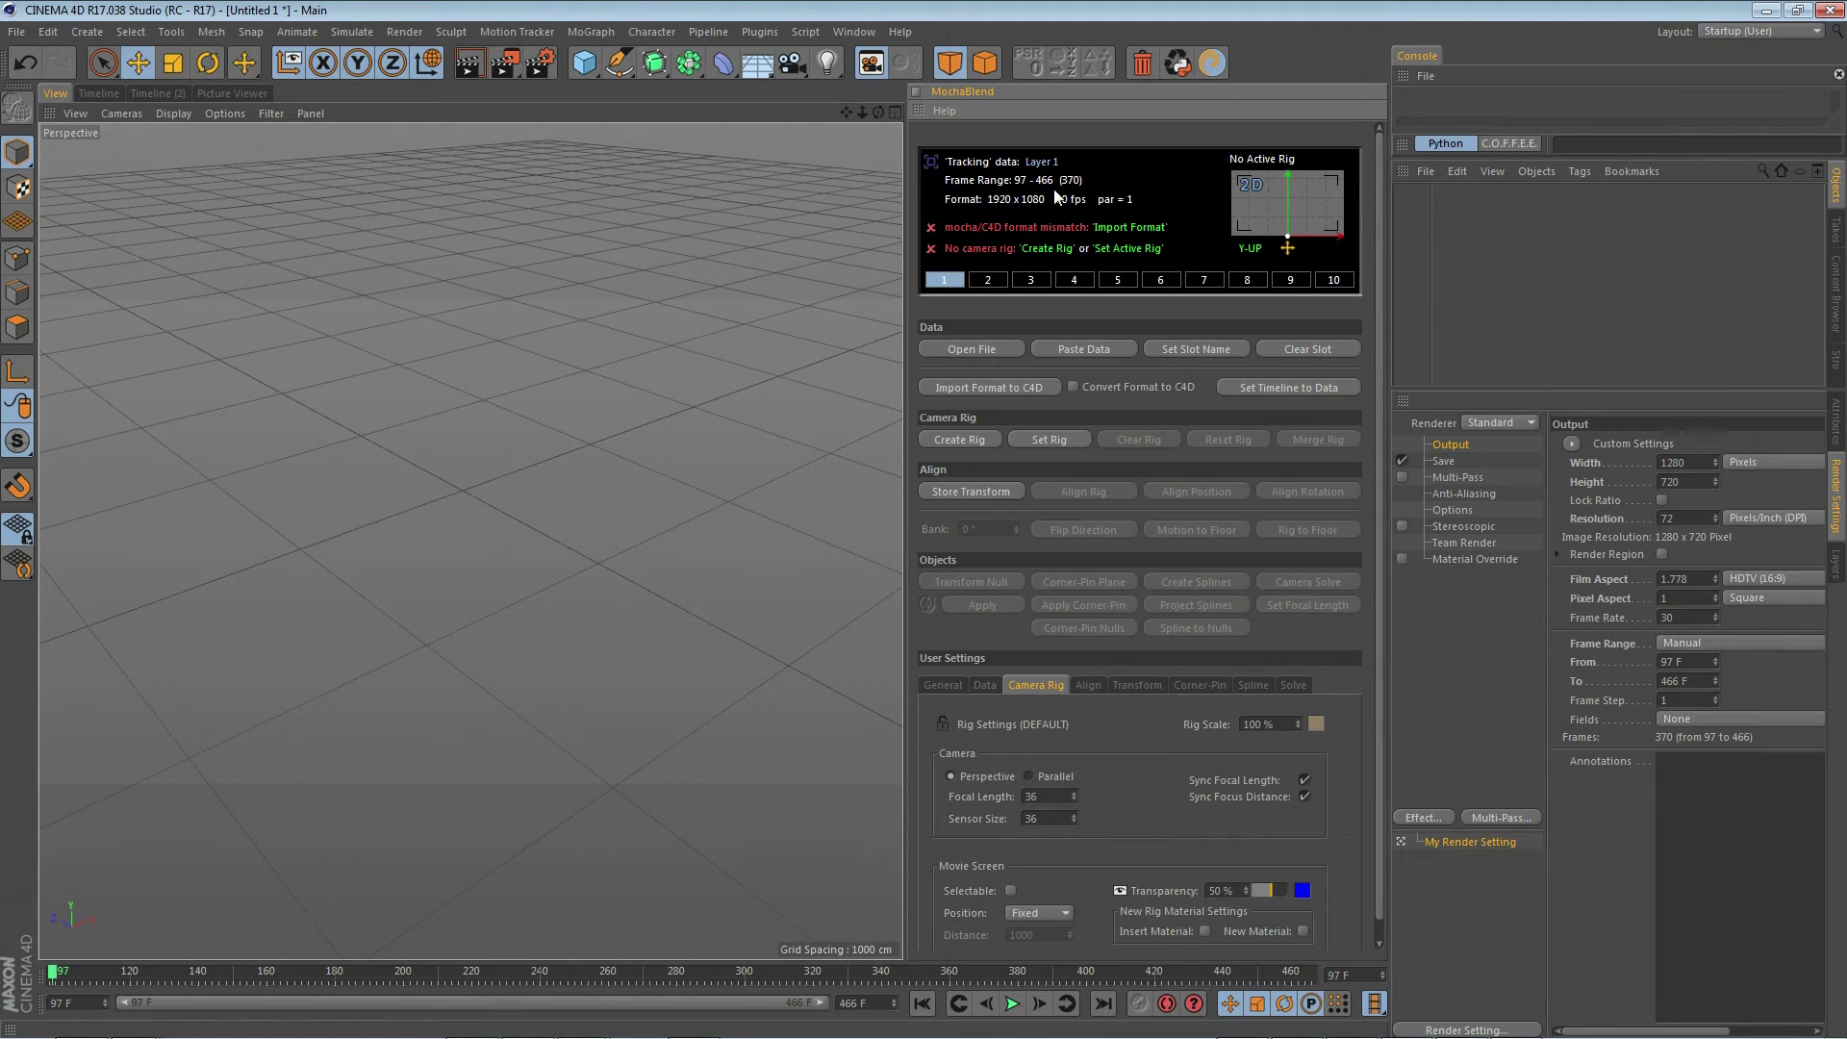
Match the scene format to 1920×1080 and create MochaBlend Rig 1 from the Layer 1 data.
click(1127, 227)
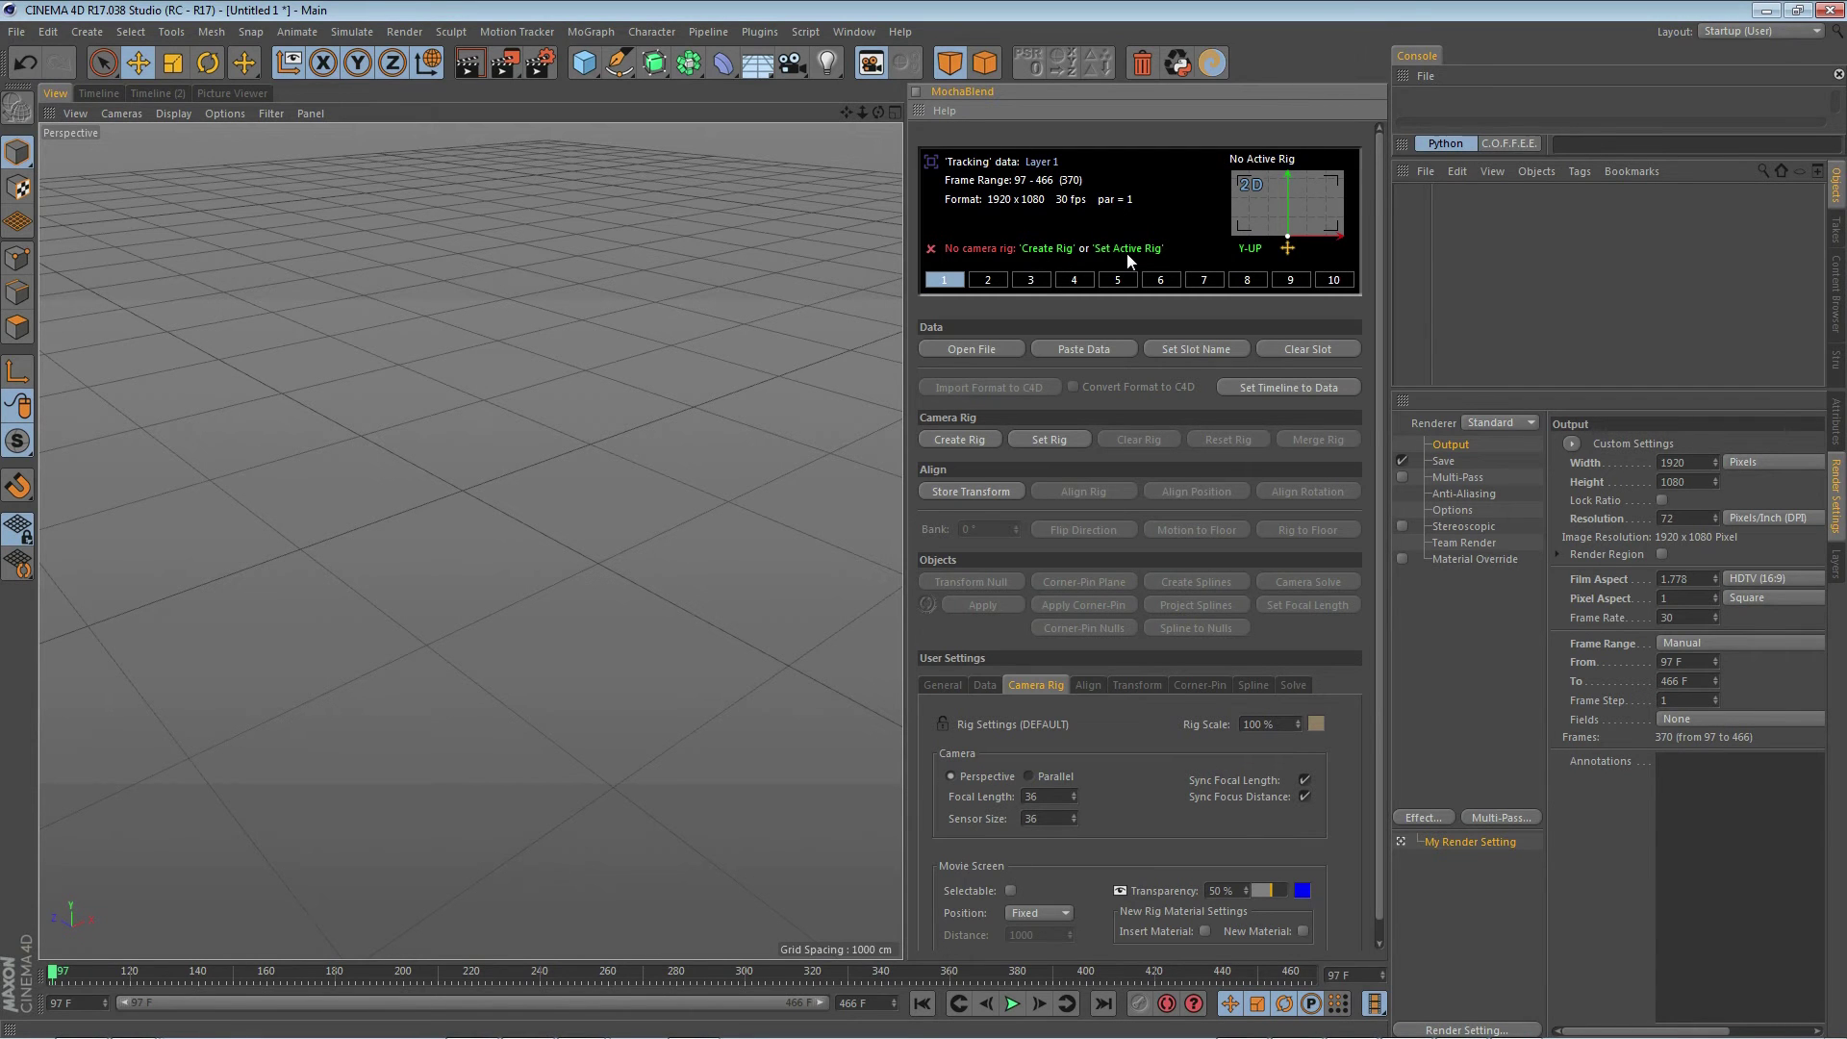
click(1041, 246)
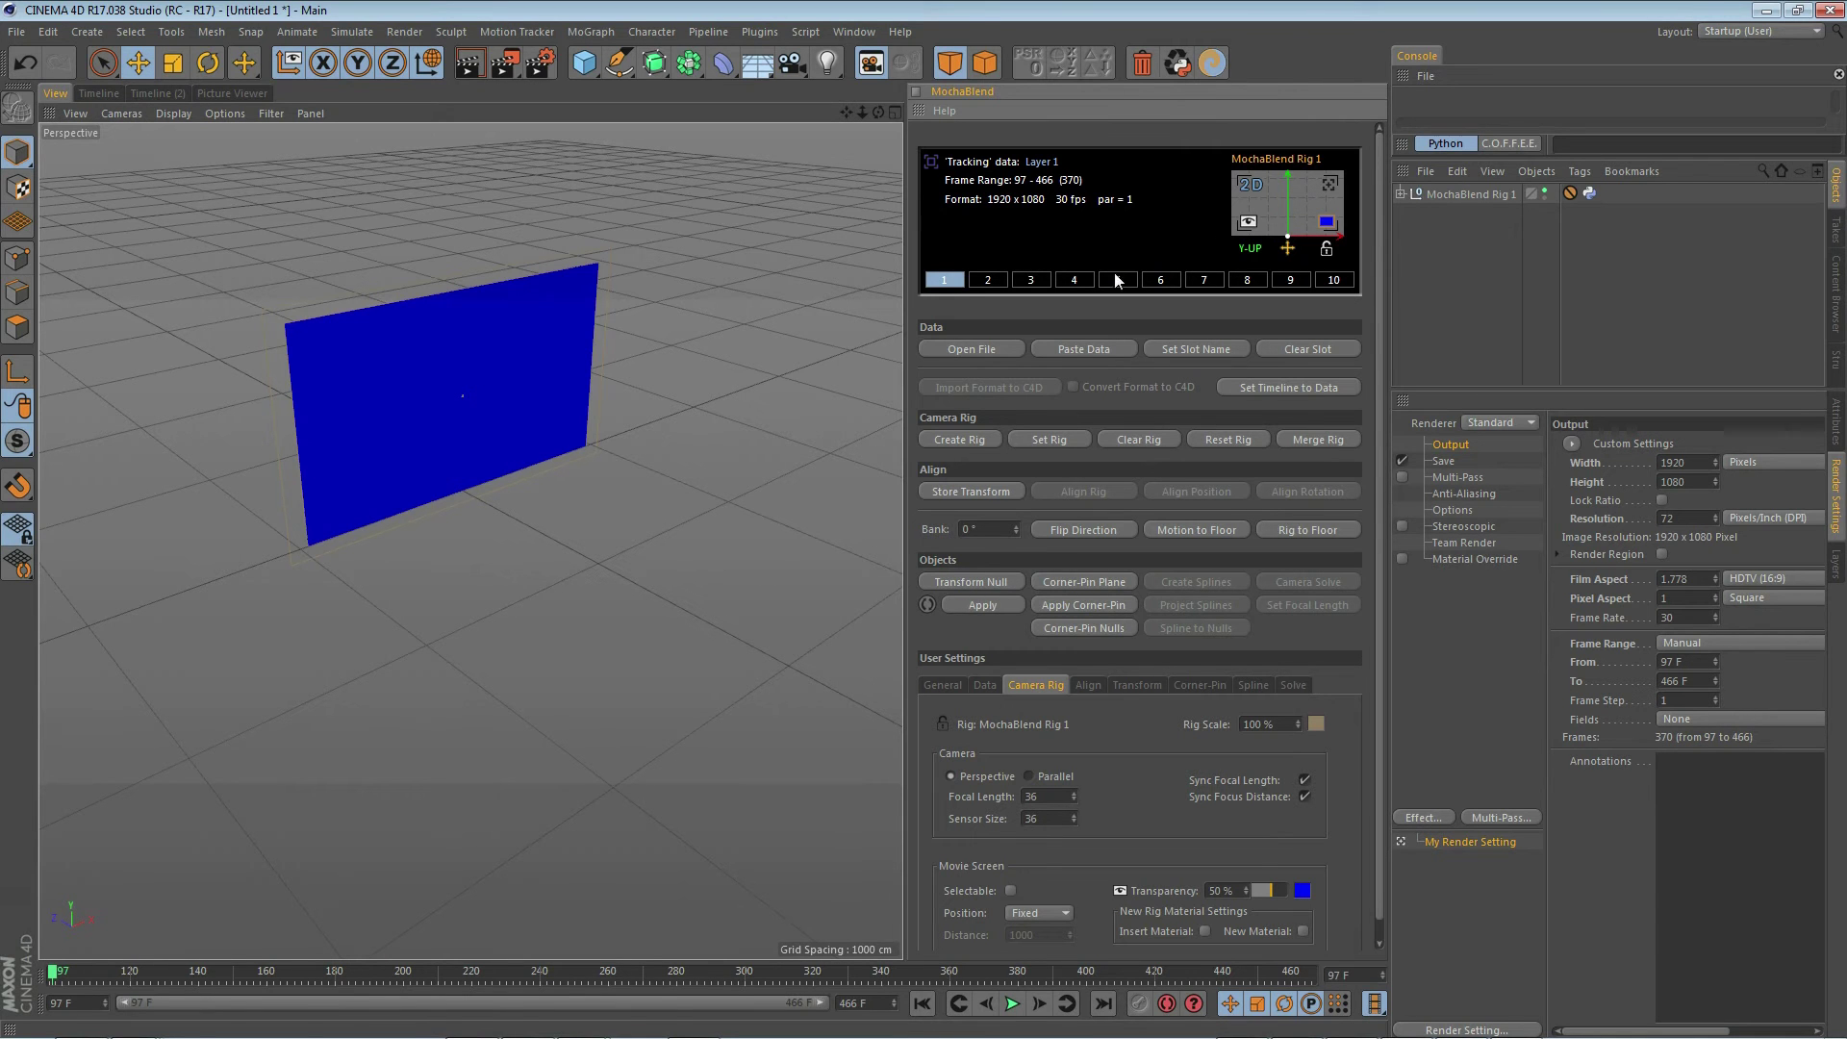
Drag pencil_cup_00001.jpg from the pencil cup folder onto the rig's movie screen.
middle_click(776, 525)
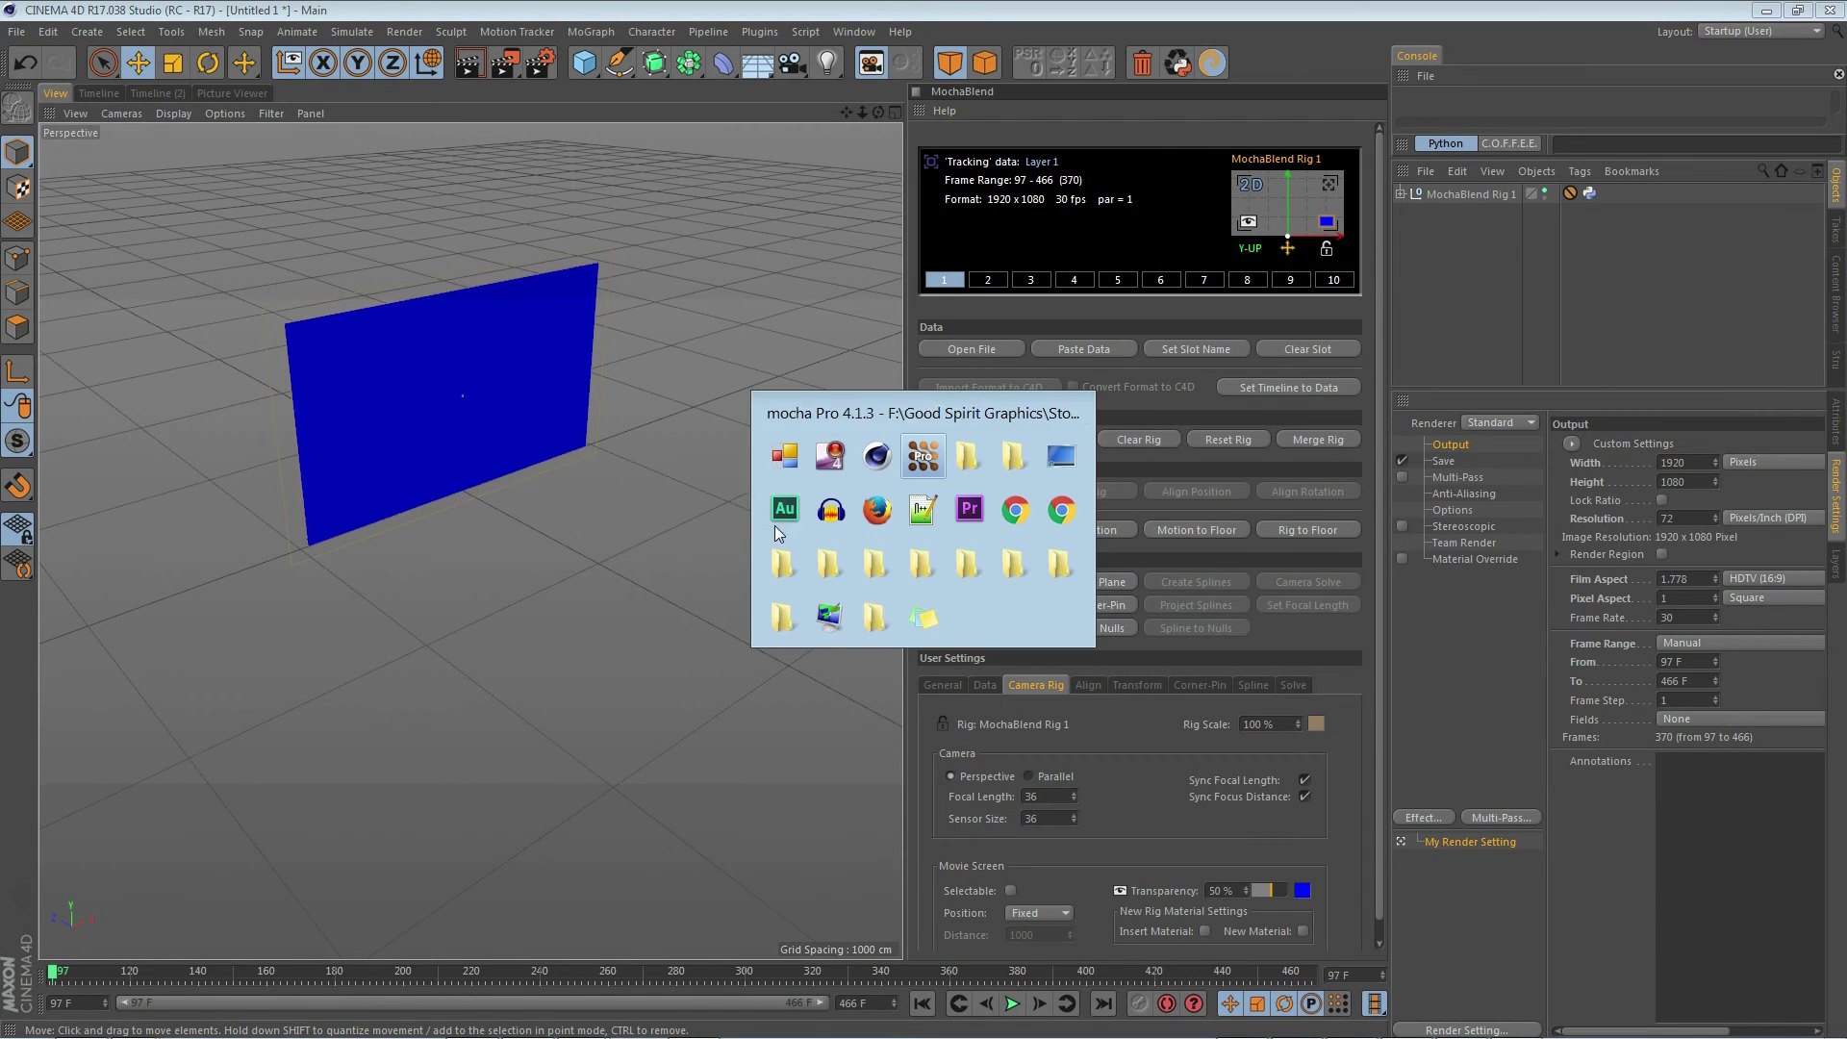
click(962, 459)
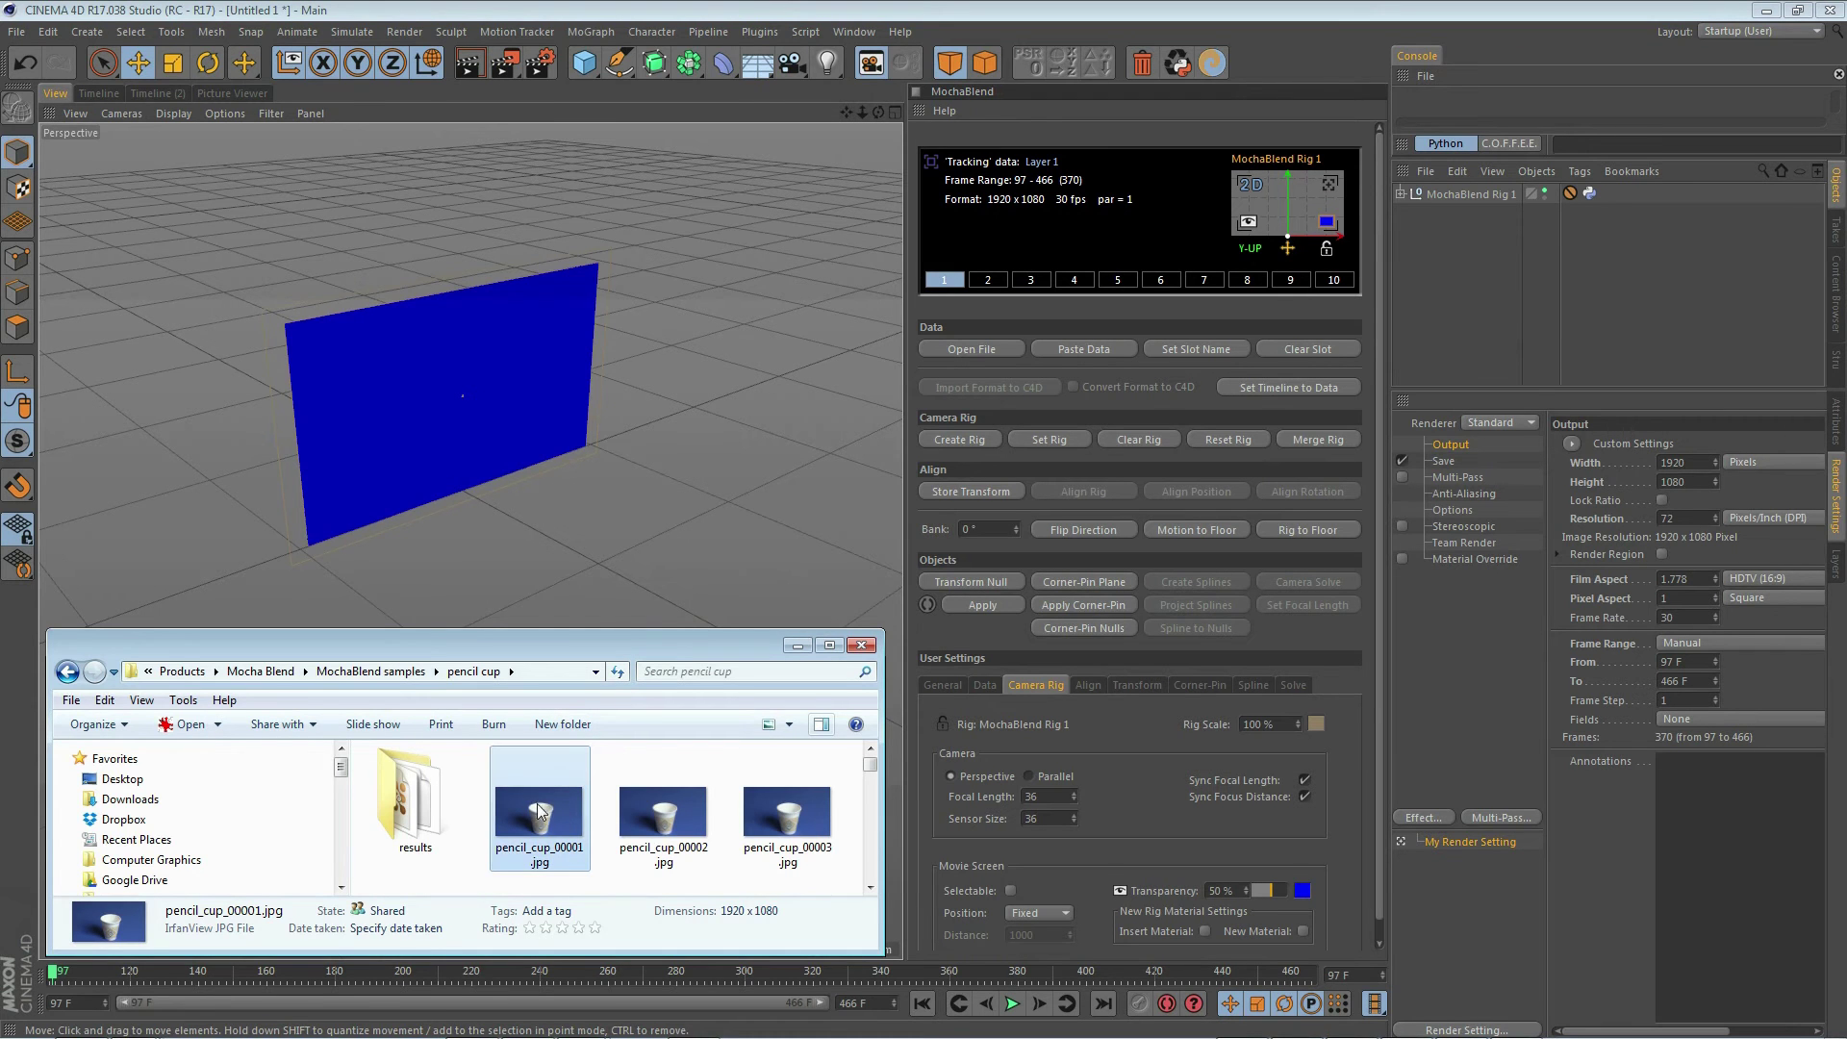
drag(574, 680, 755, 478)
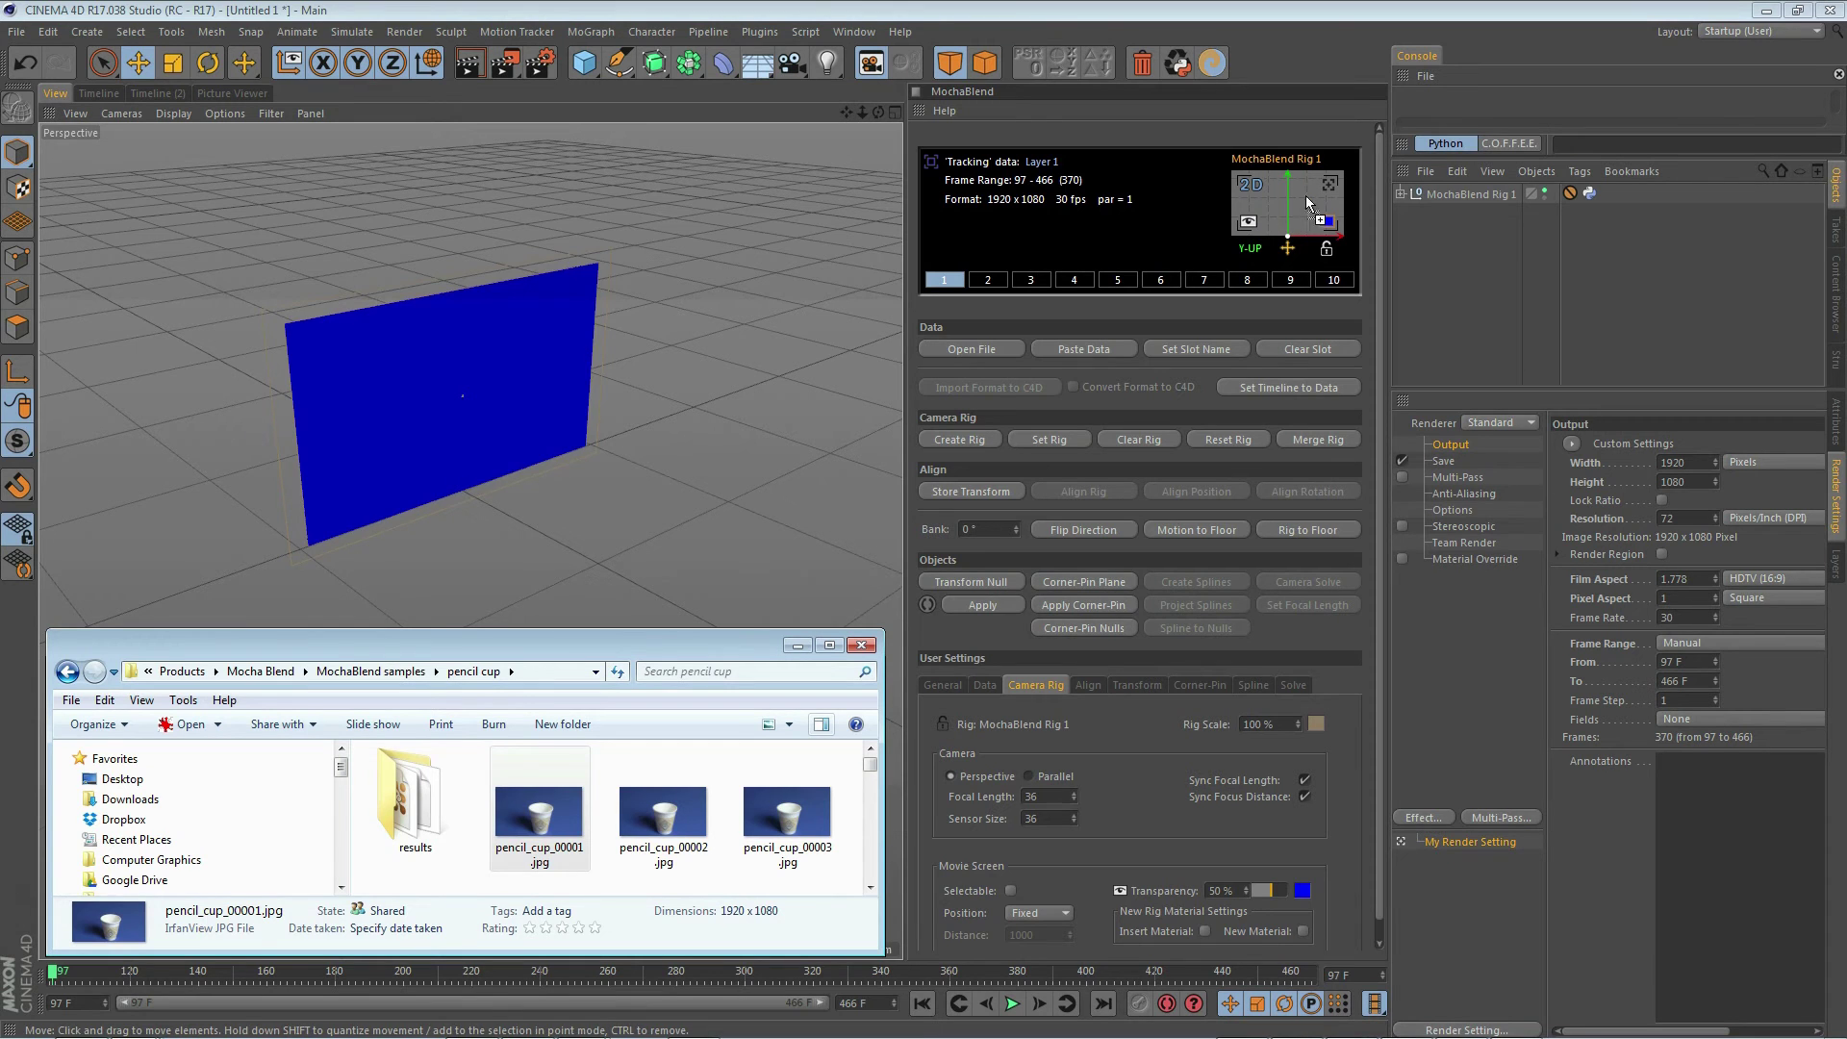
drag(1291, 200, 1291, 199)
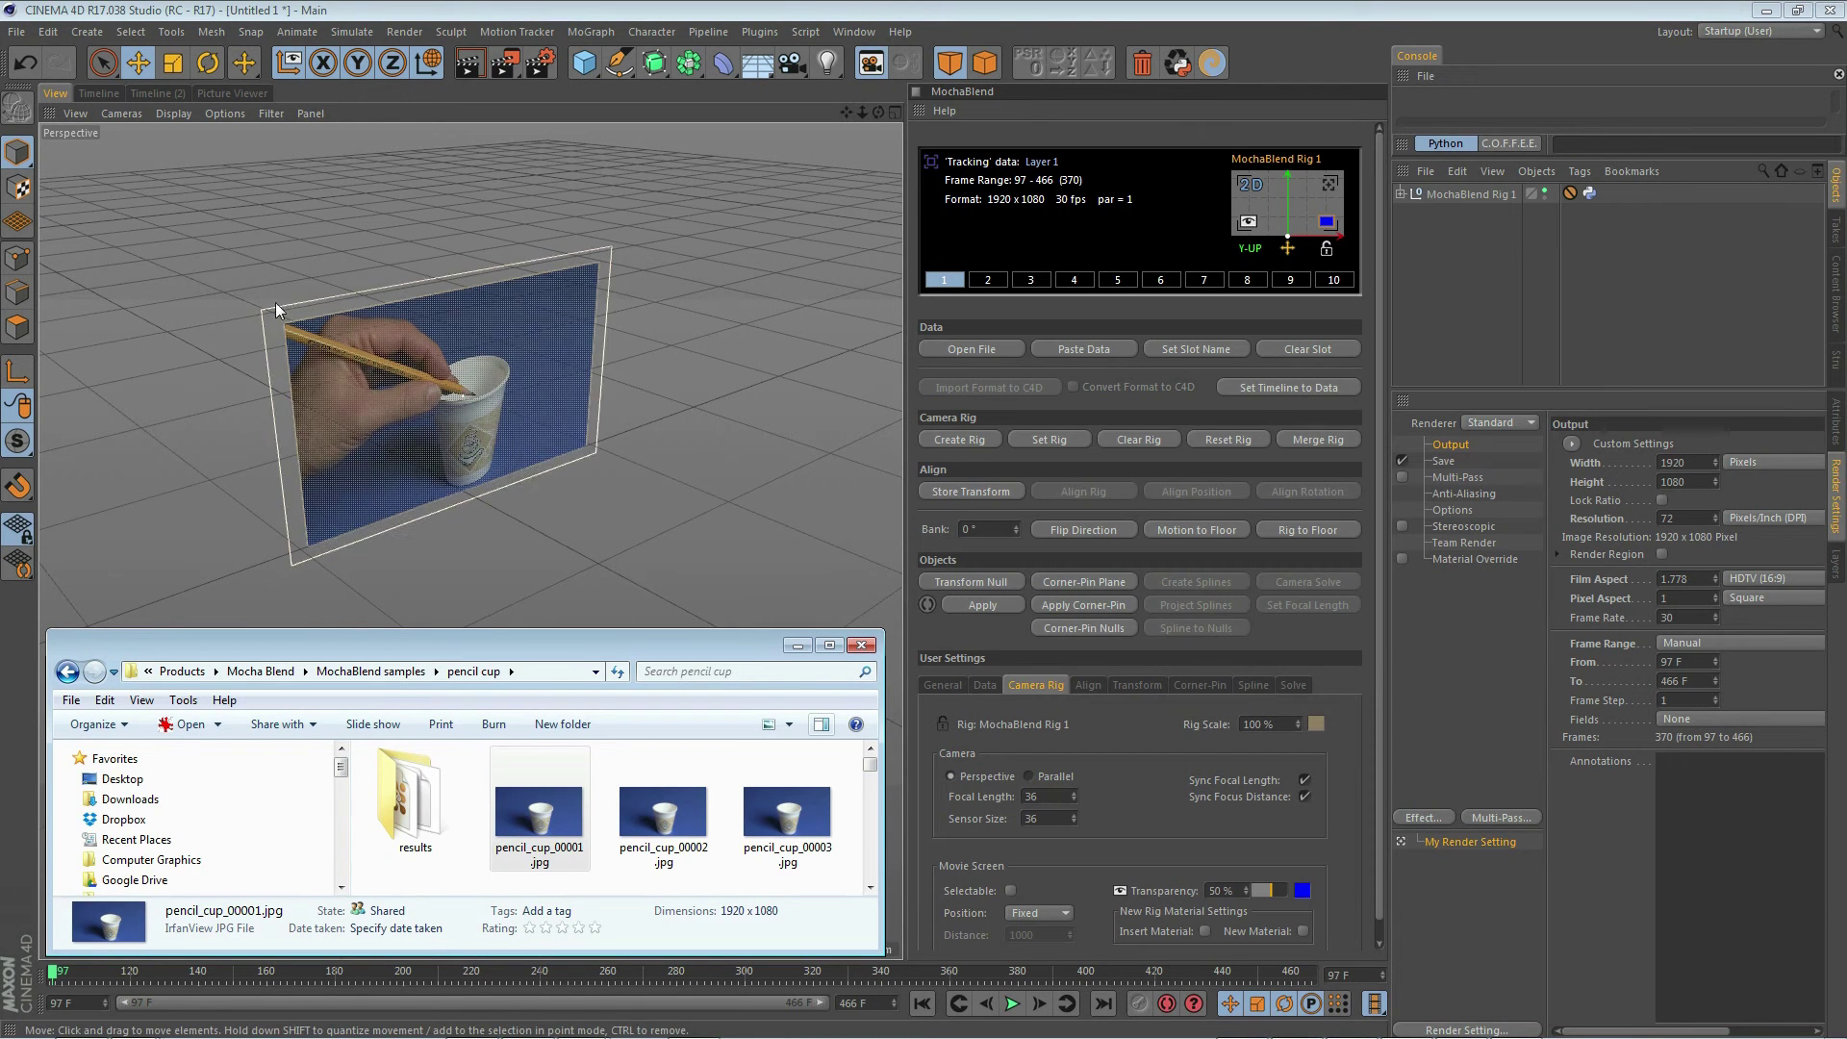
Try Z-up and several rig origin positions, finishing with Y-up and a bottom-centre origin.
click(279, 586)
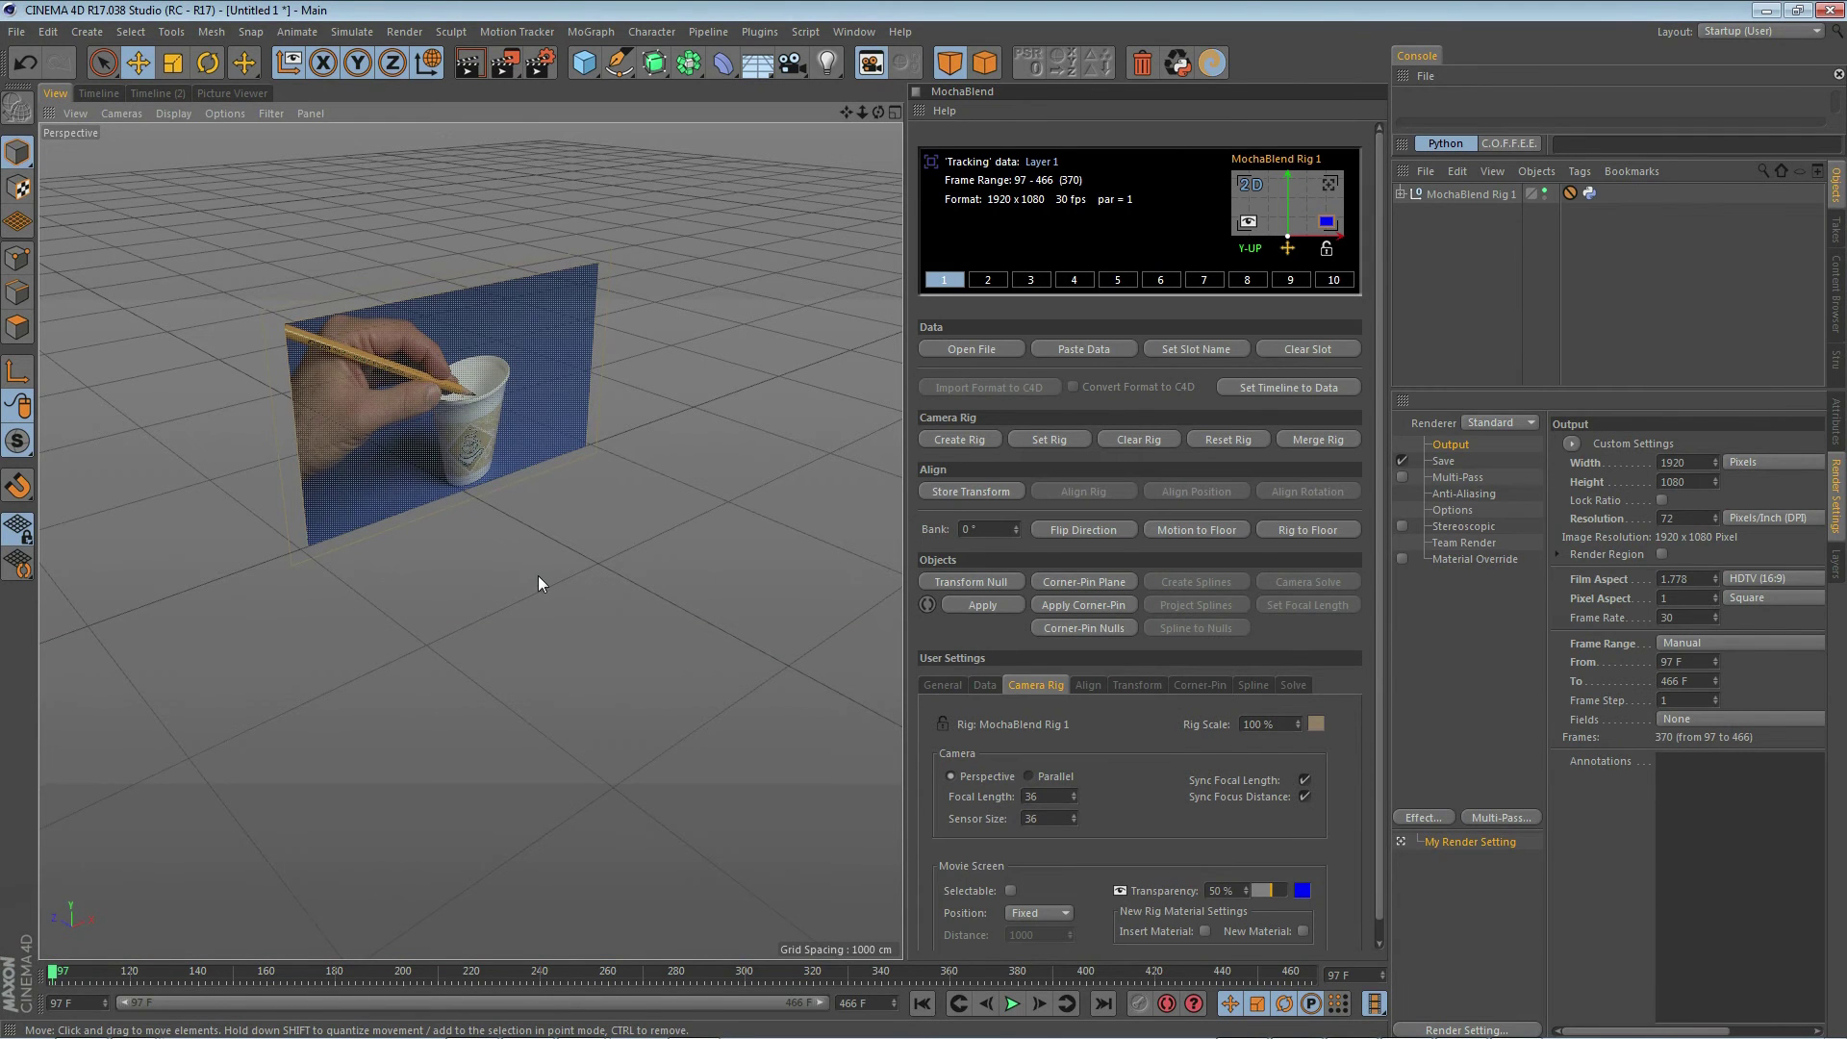
click(1250, 252)
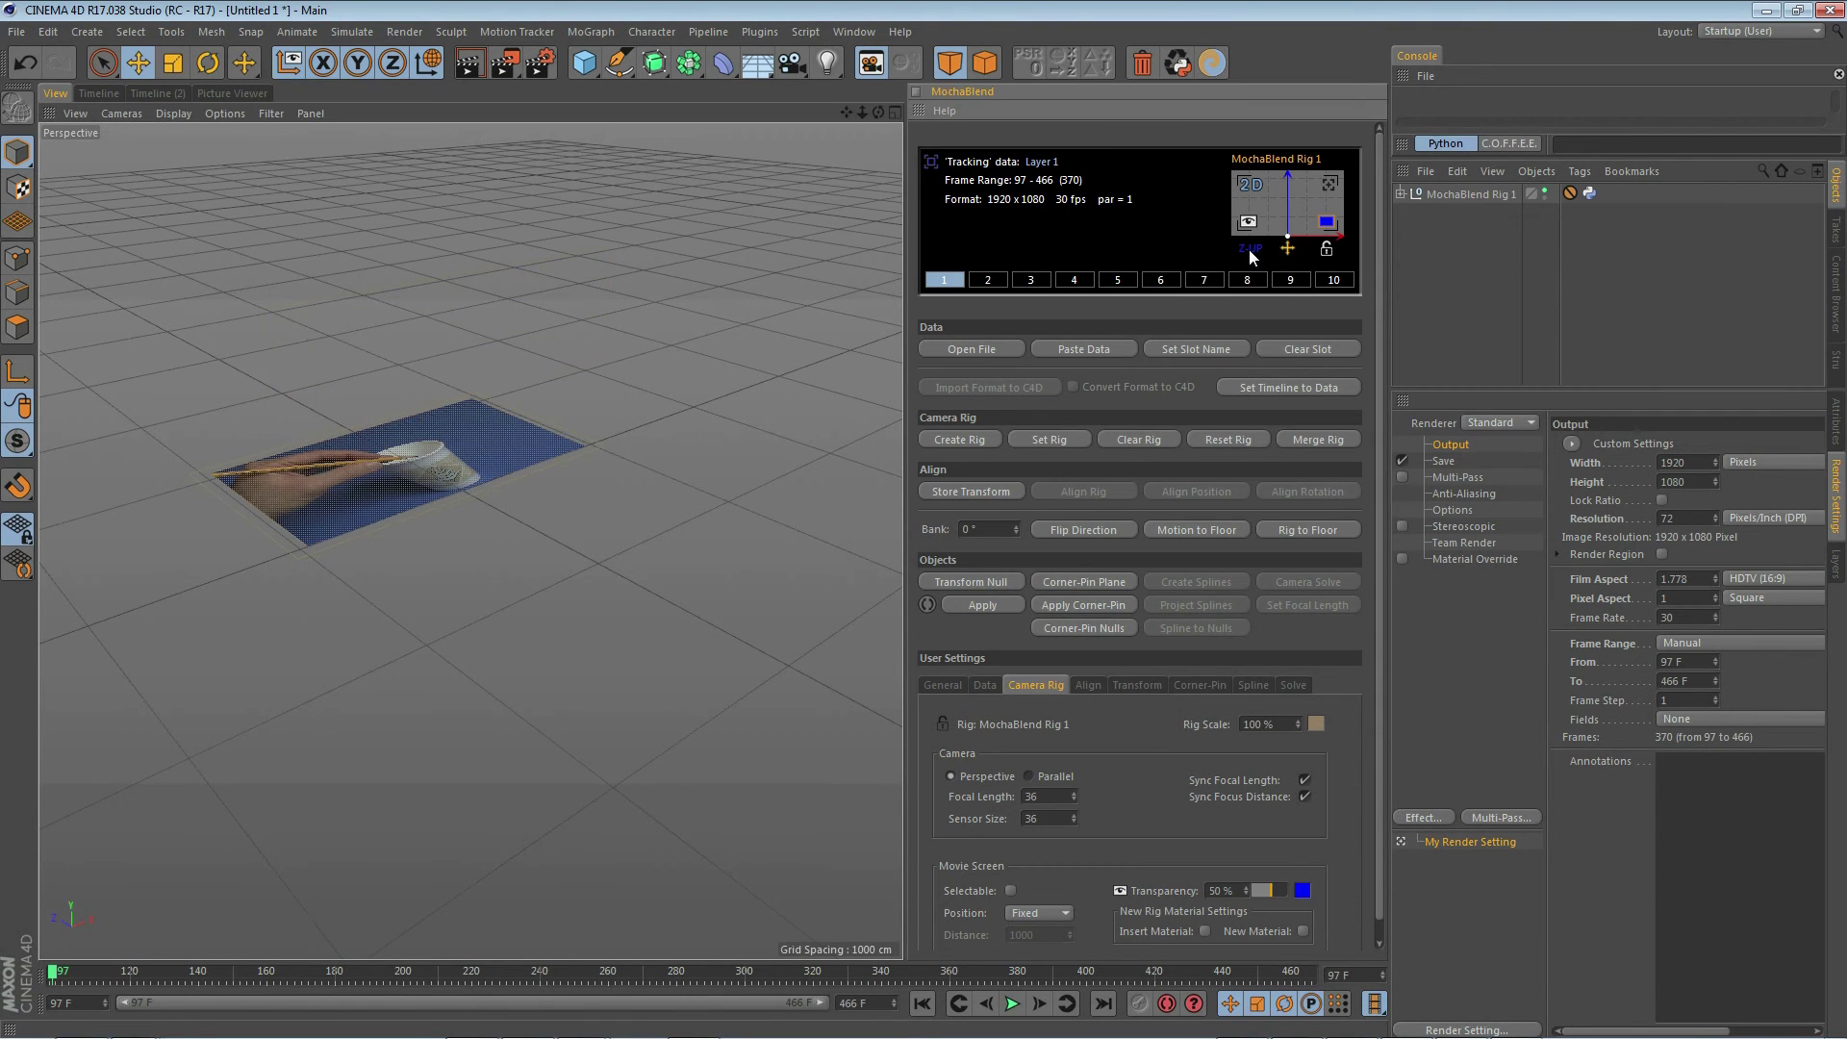
click(1251, 250)
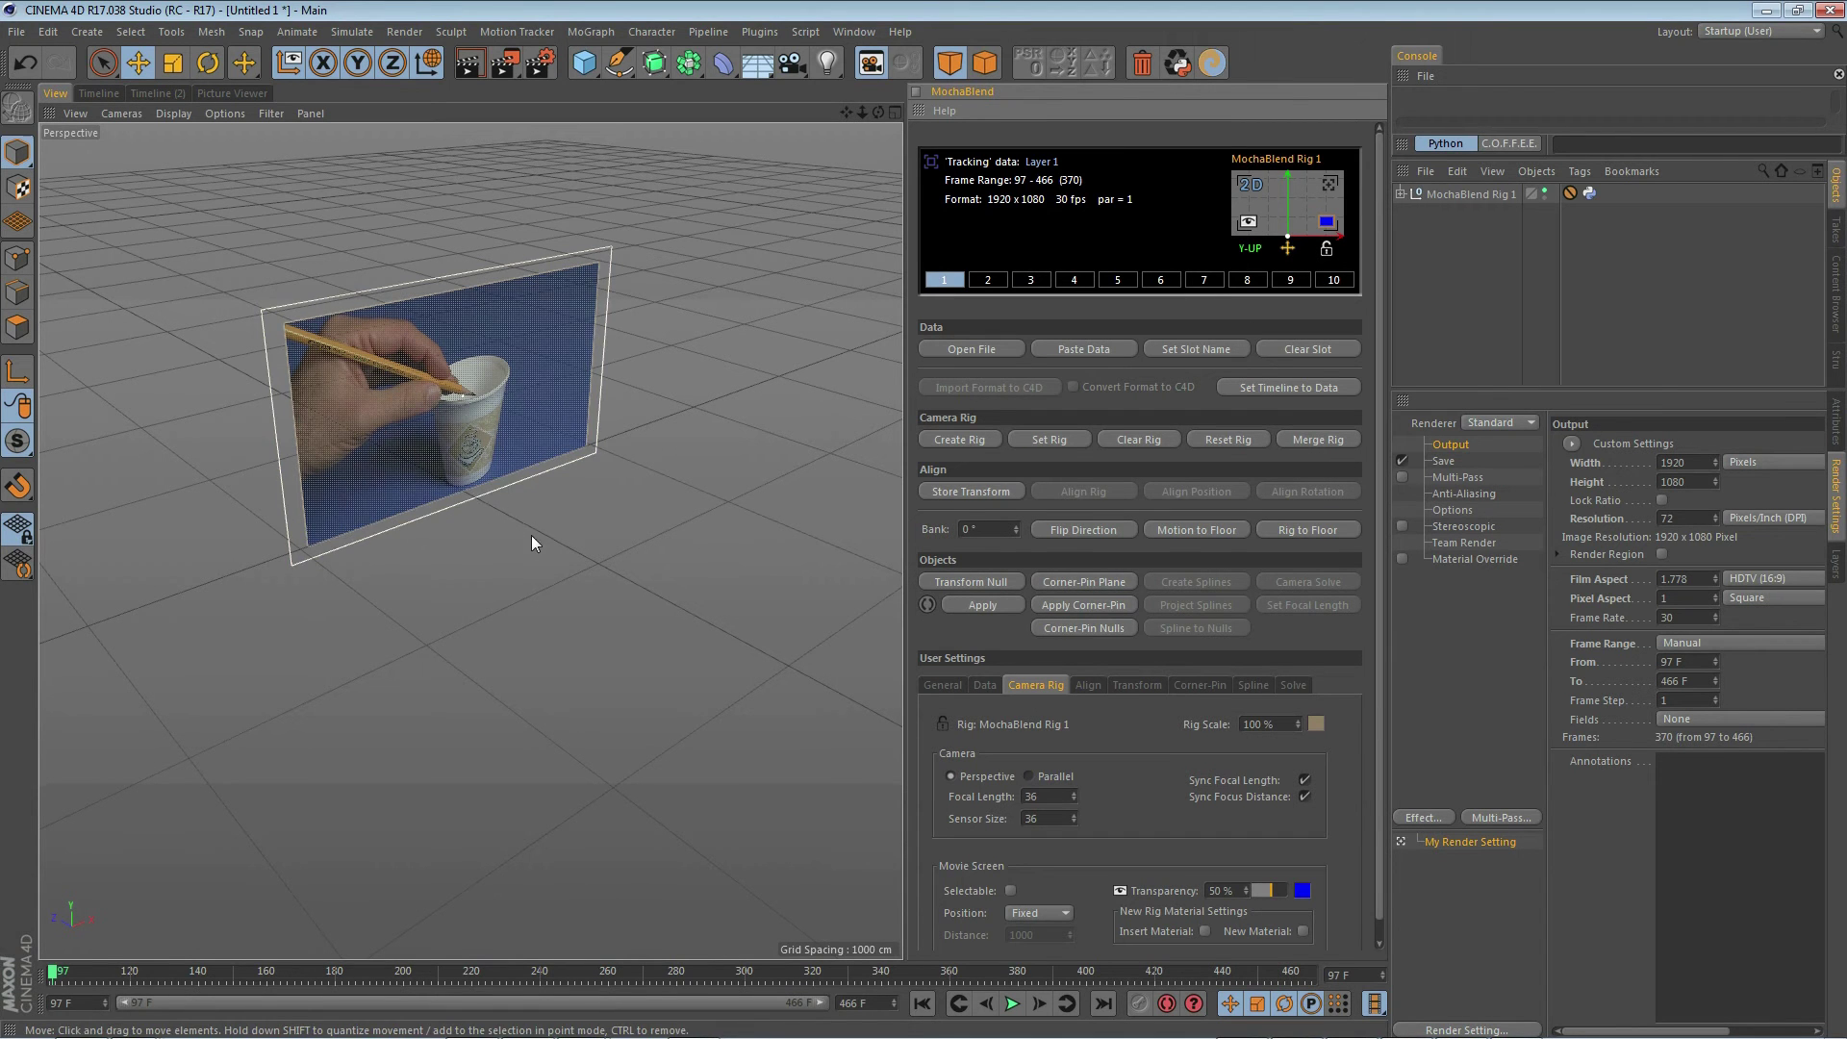
click(1288, 249)
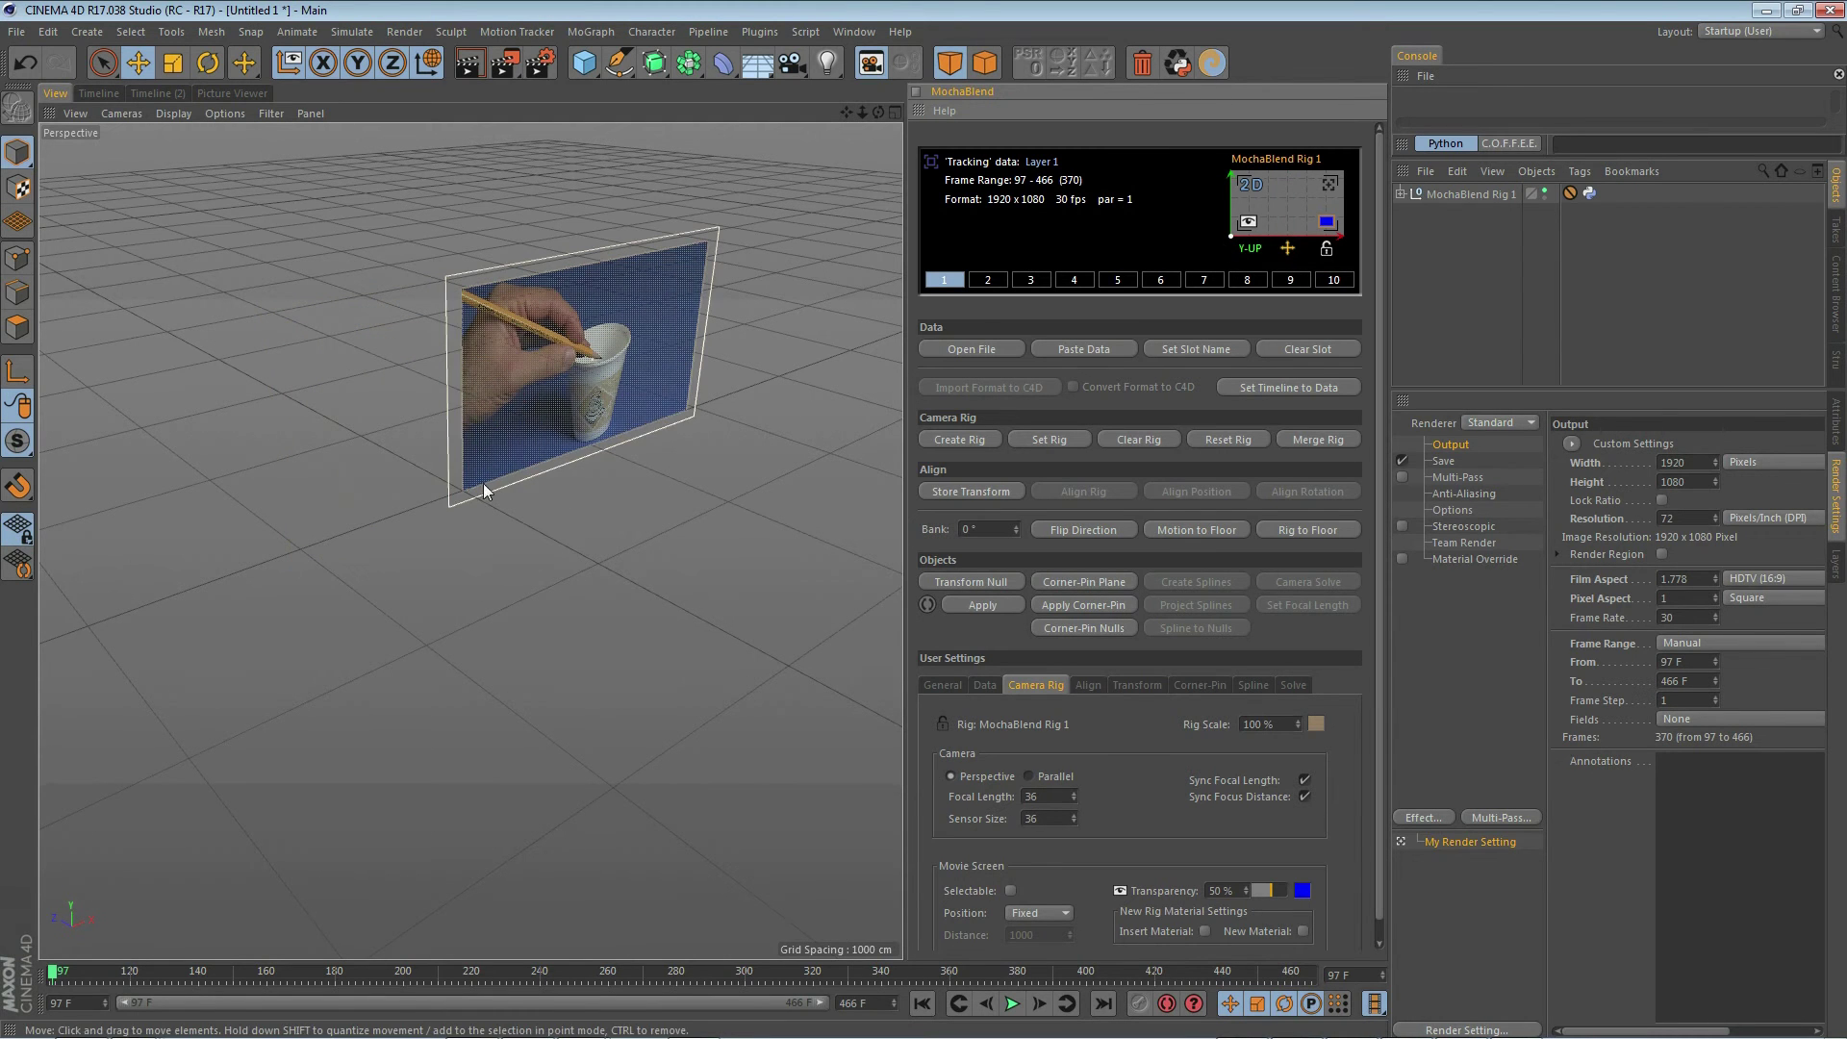
click(1291, 246)
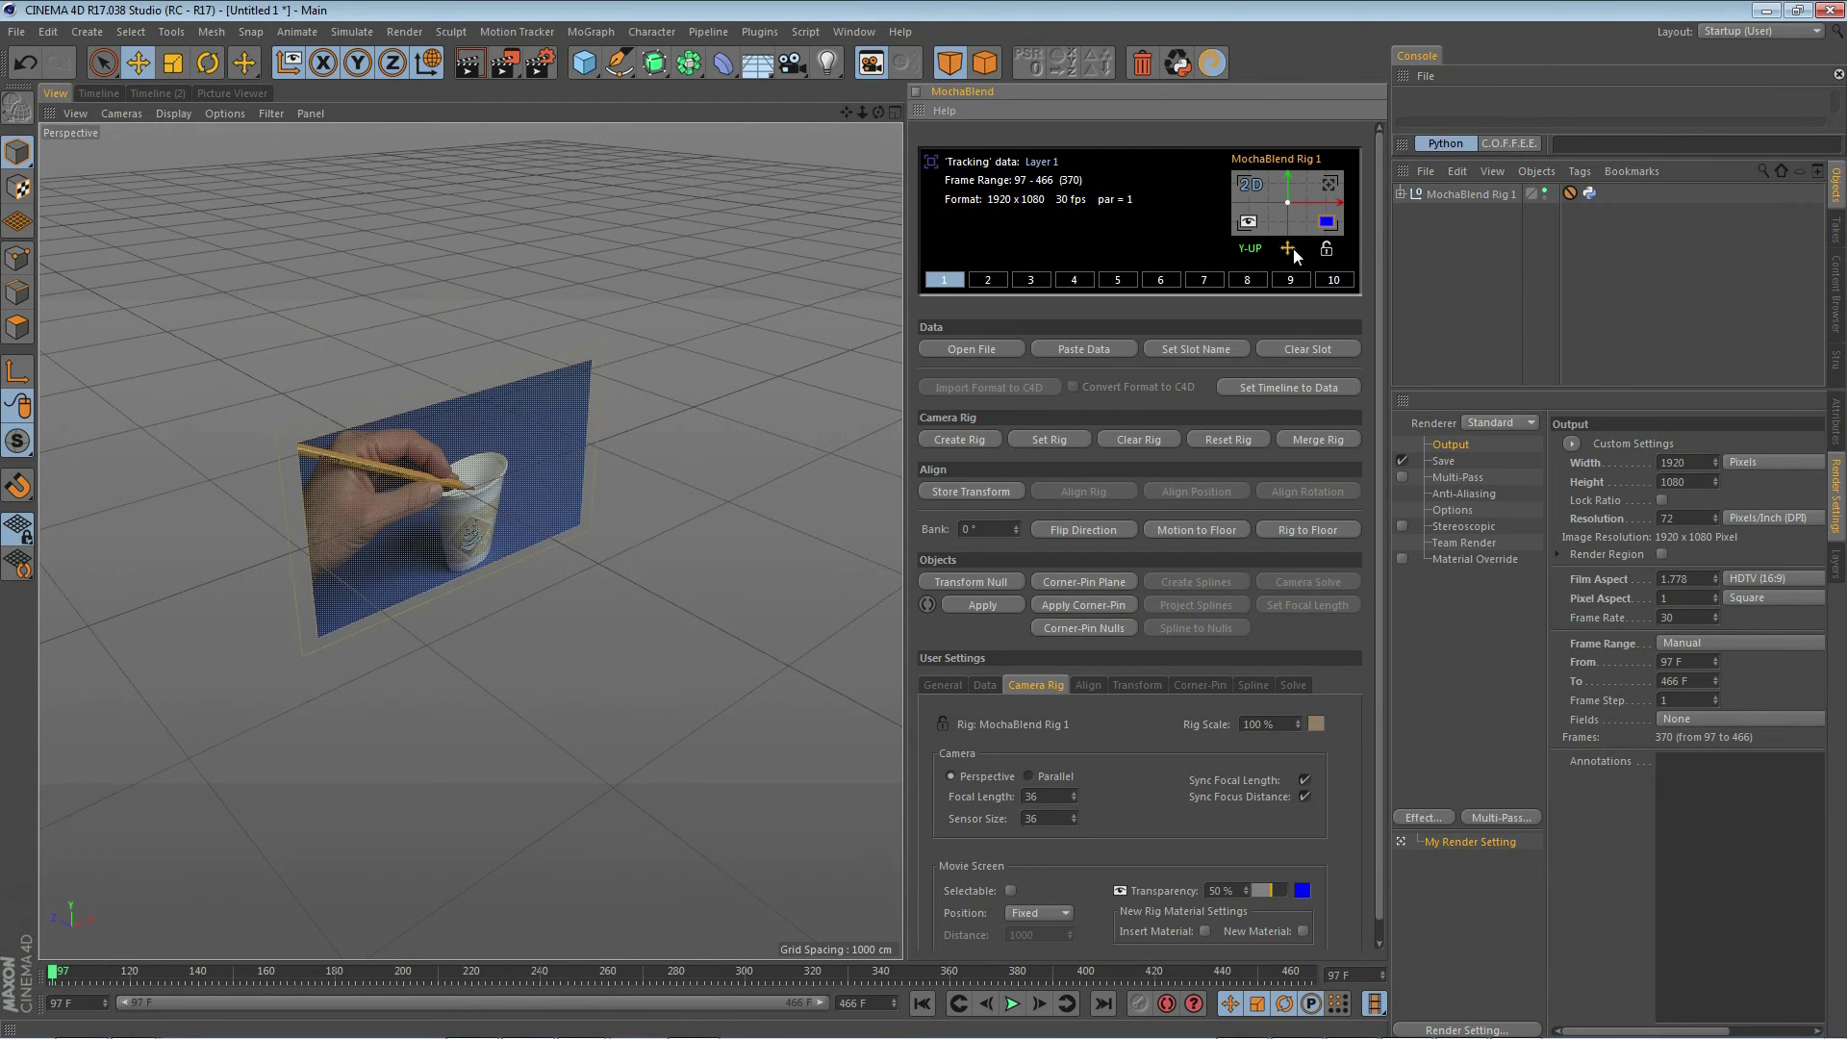
click(1250, 248)
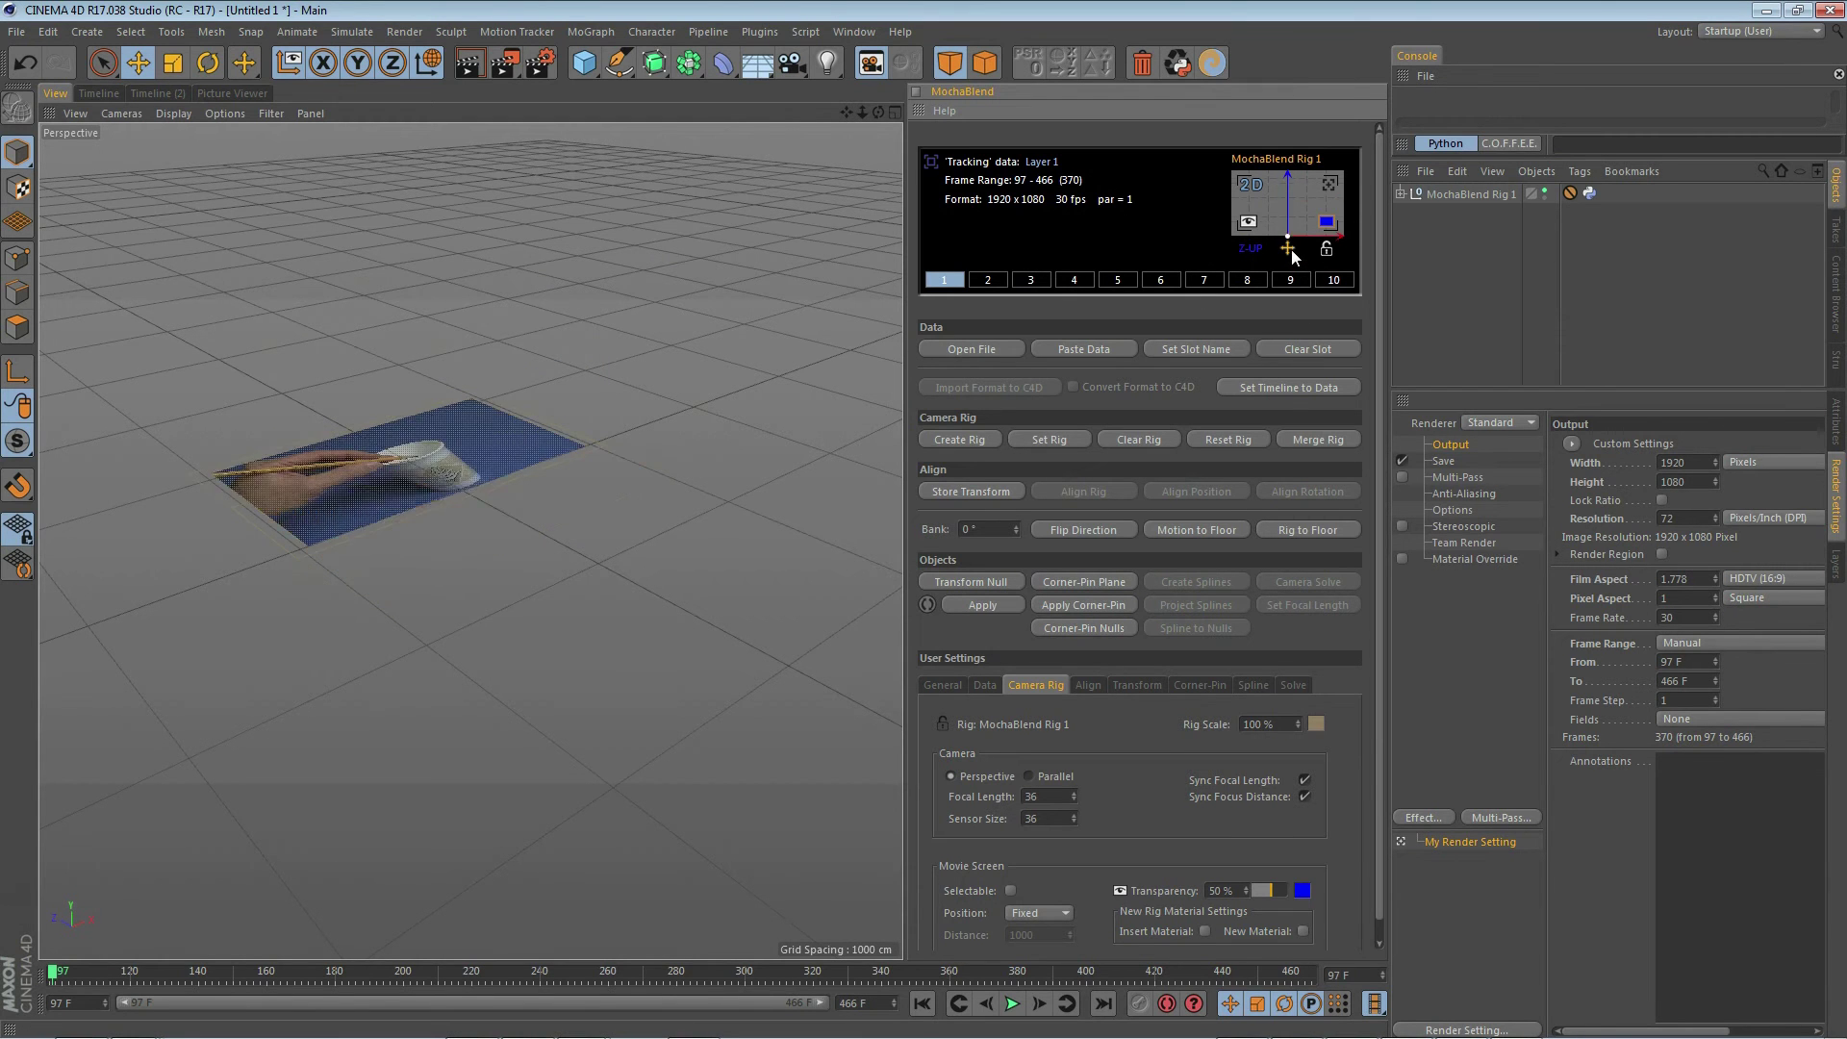
click(1288, 250)
click(1290, 249)
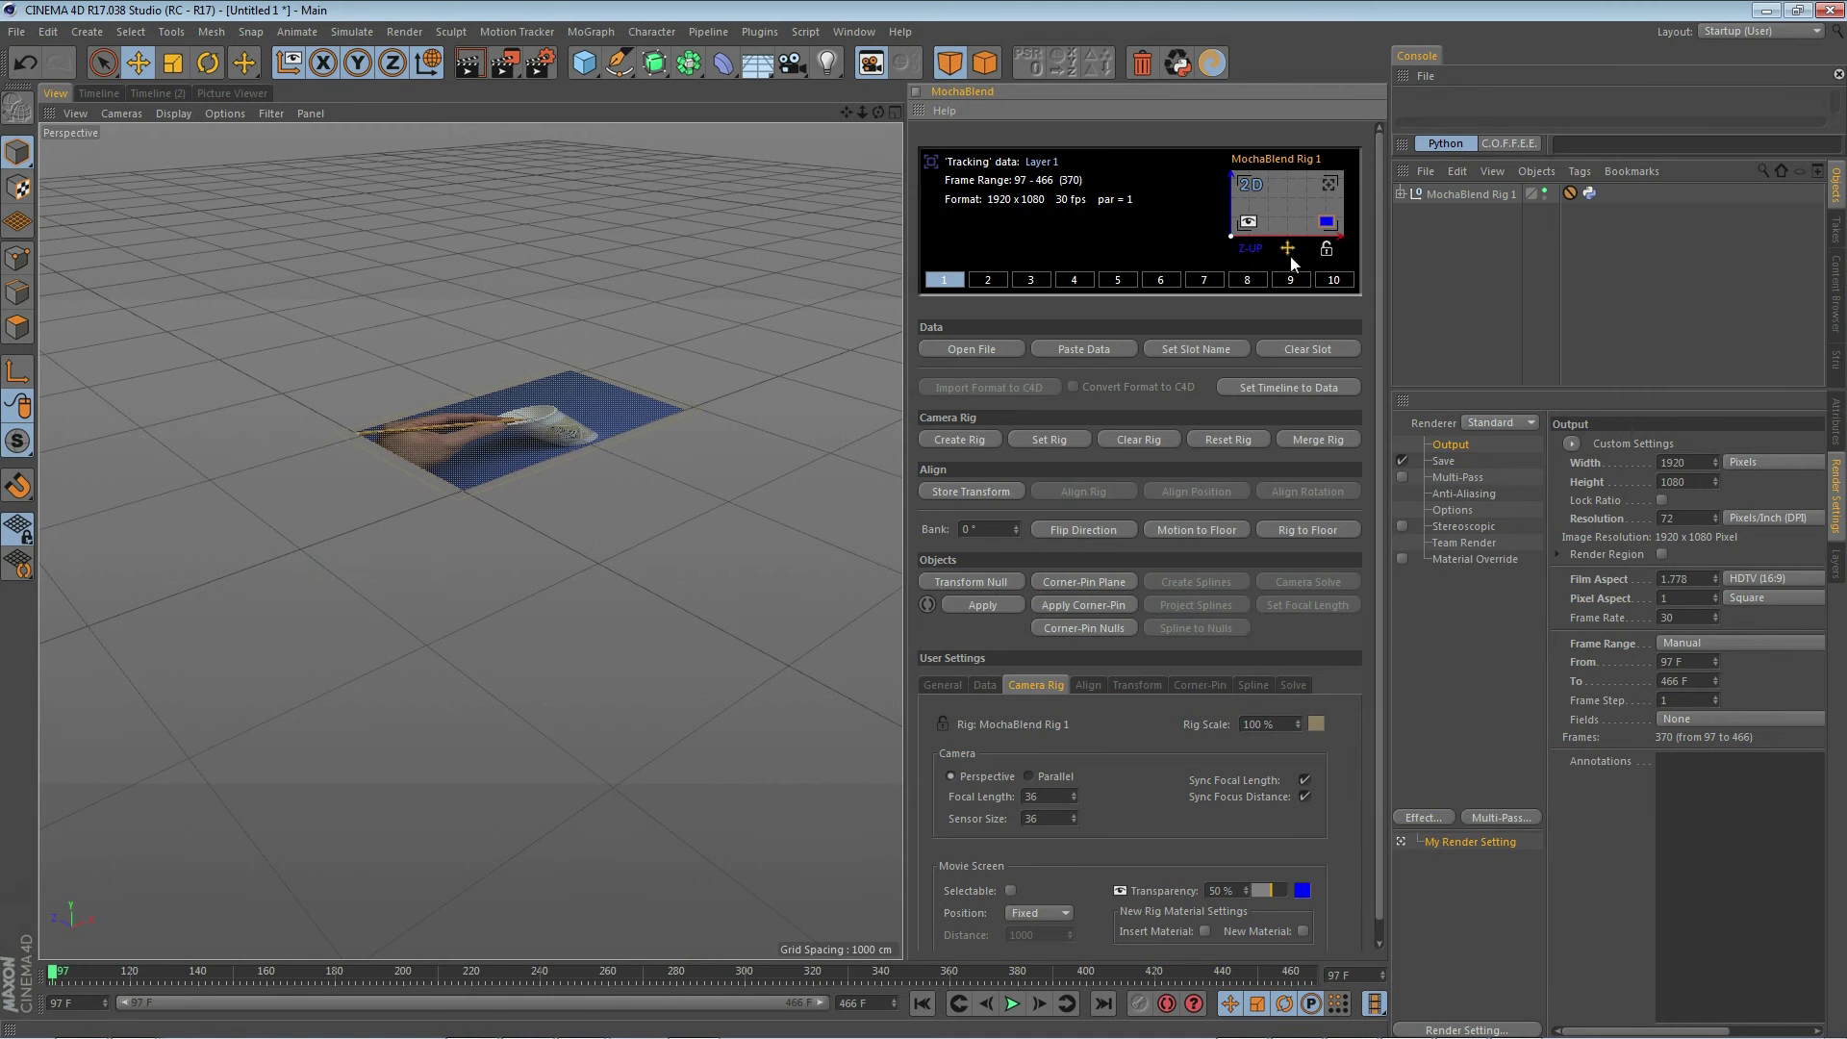
click(1250, 248)
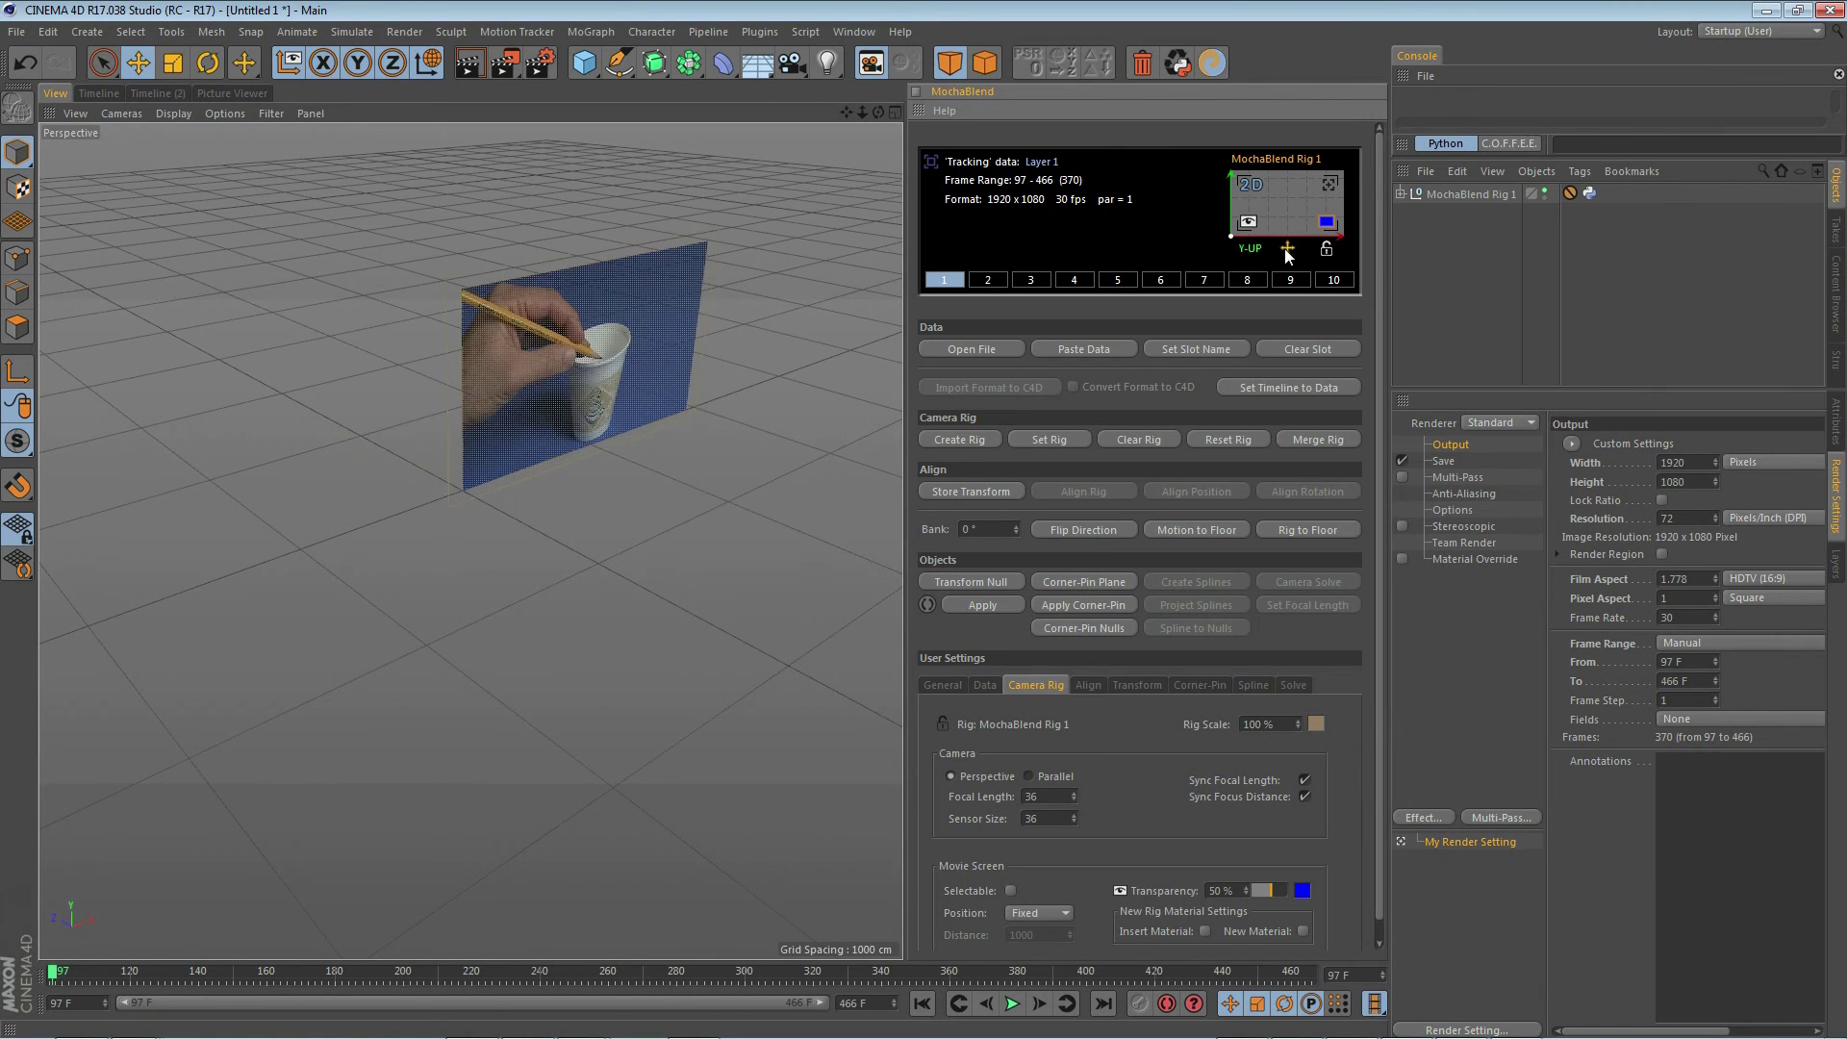
click(1289, 250)
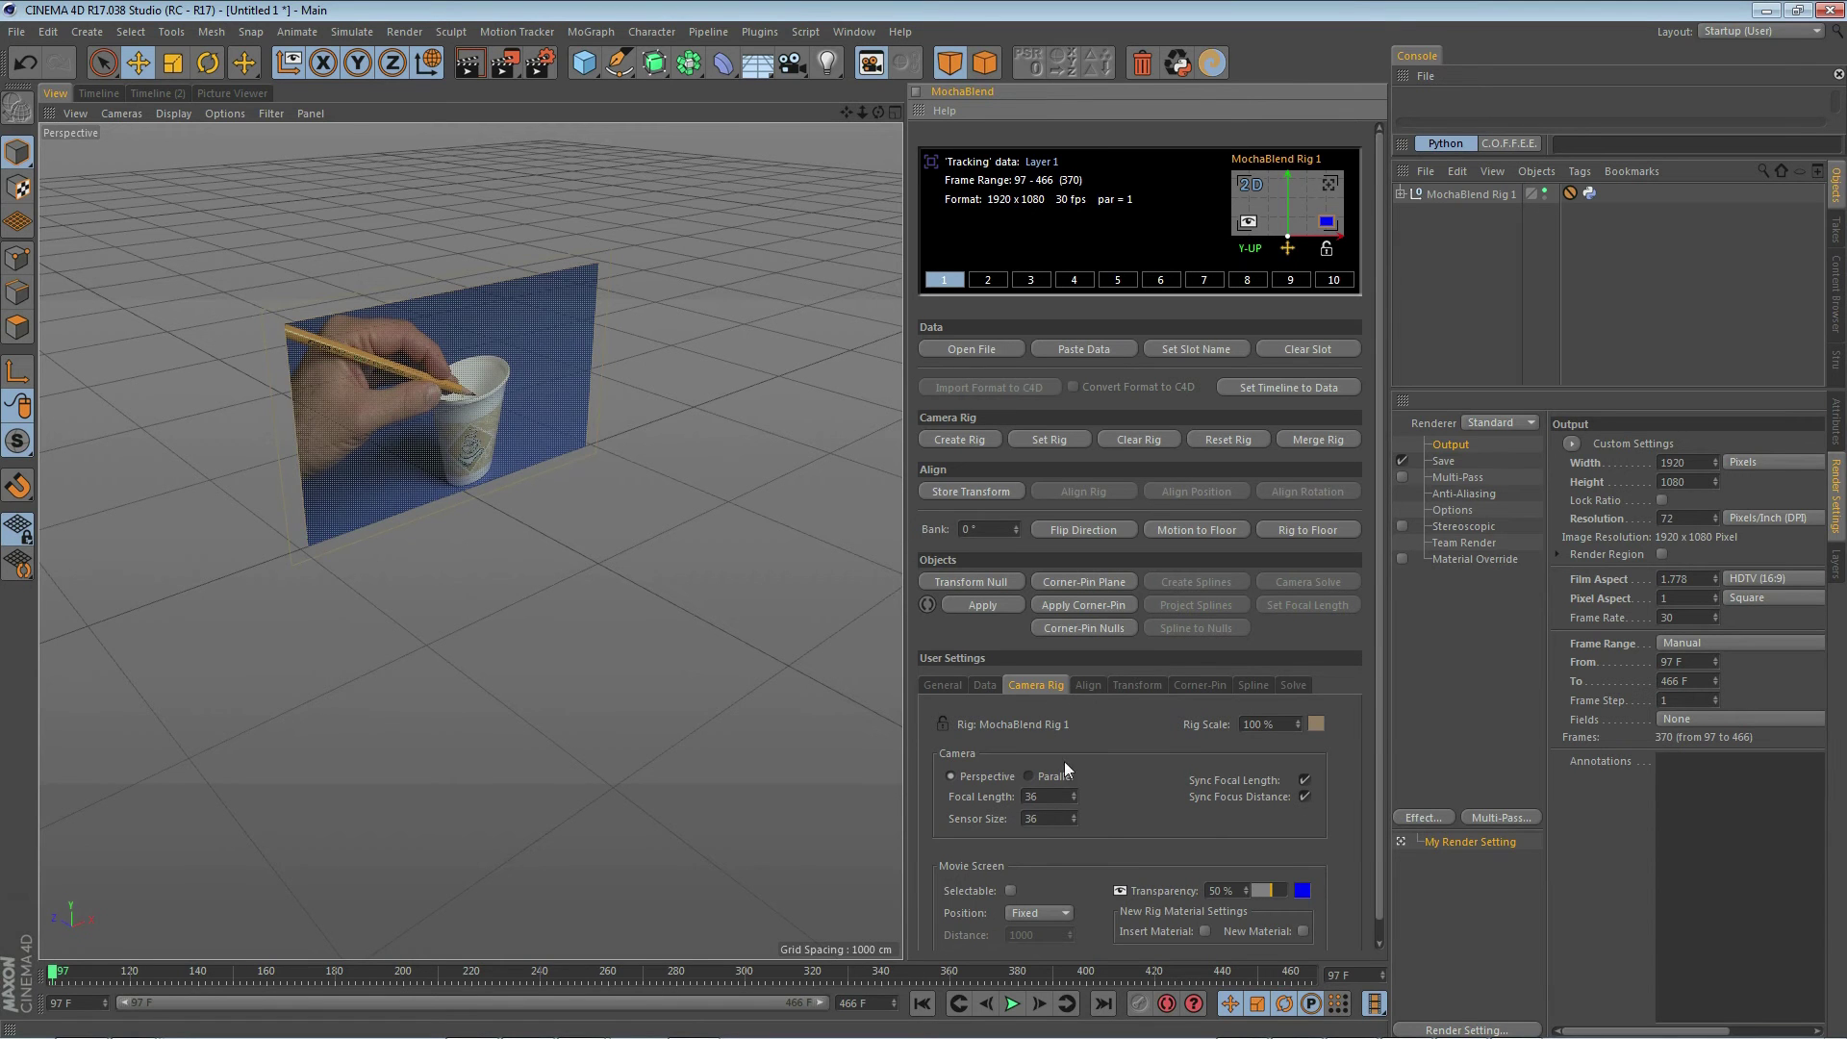
Return the Rig Scale to 100% after trying a larger value.
mouse_move(1299, 723)
mouse_down()
mouse_move(1338, 712)
mouse_move(1275, 815)
mouse_move(1281, 728)
mouse_up()
click(1282, 724)
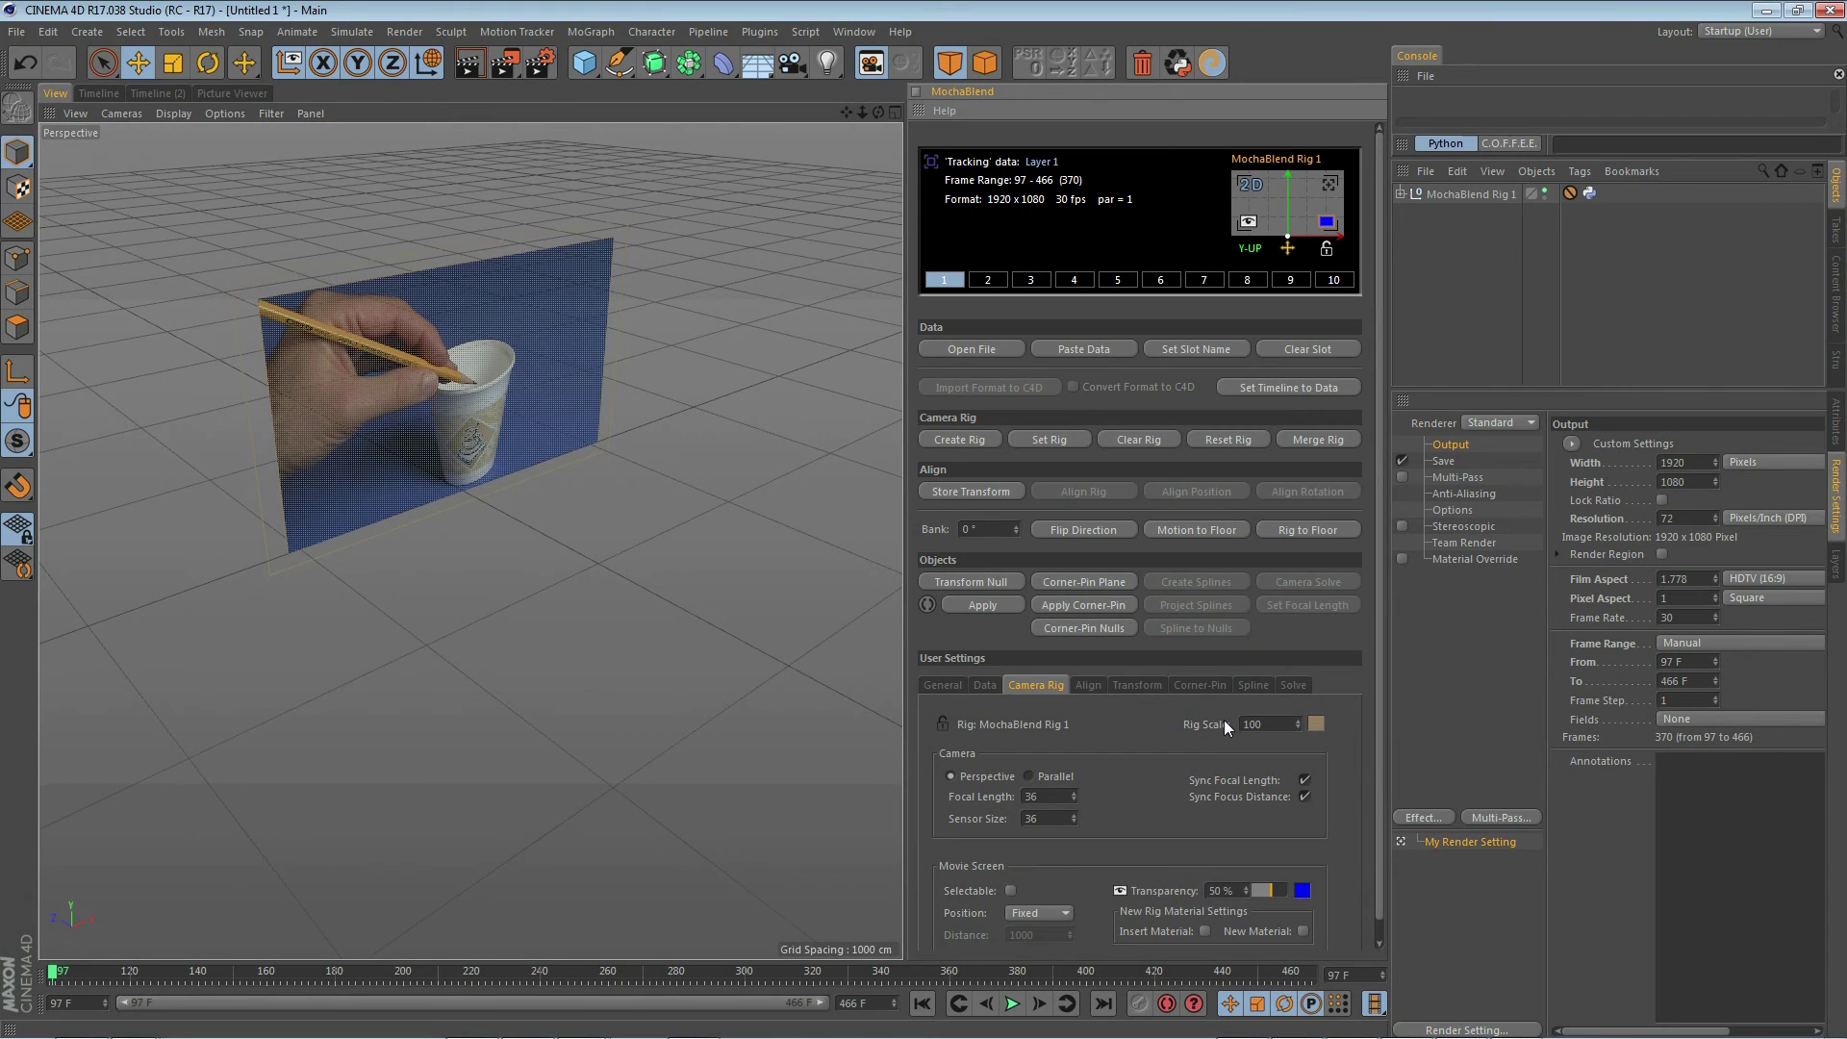
key(Return)
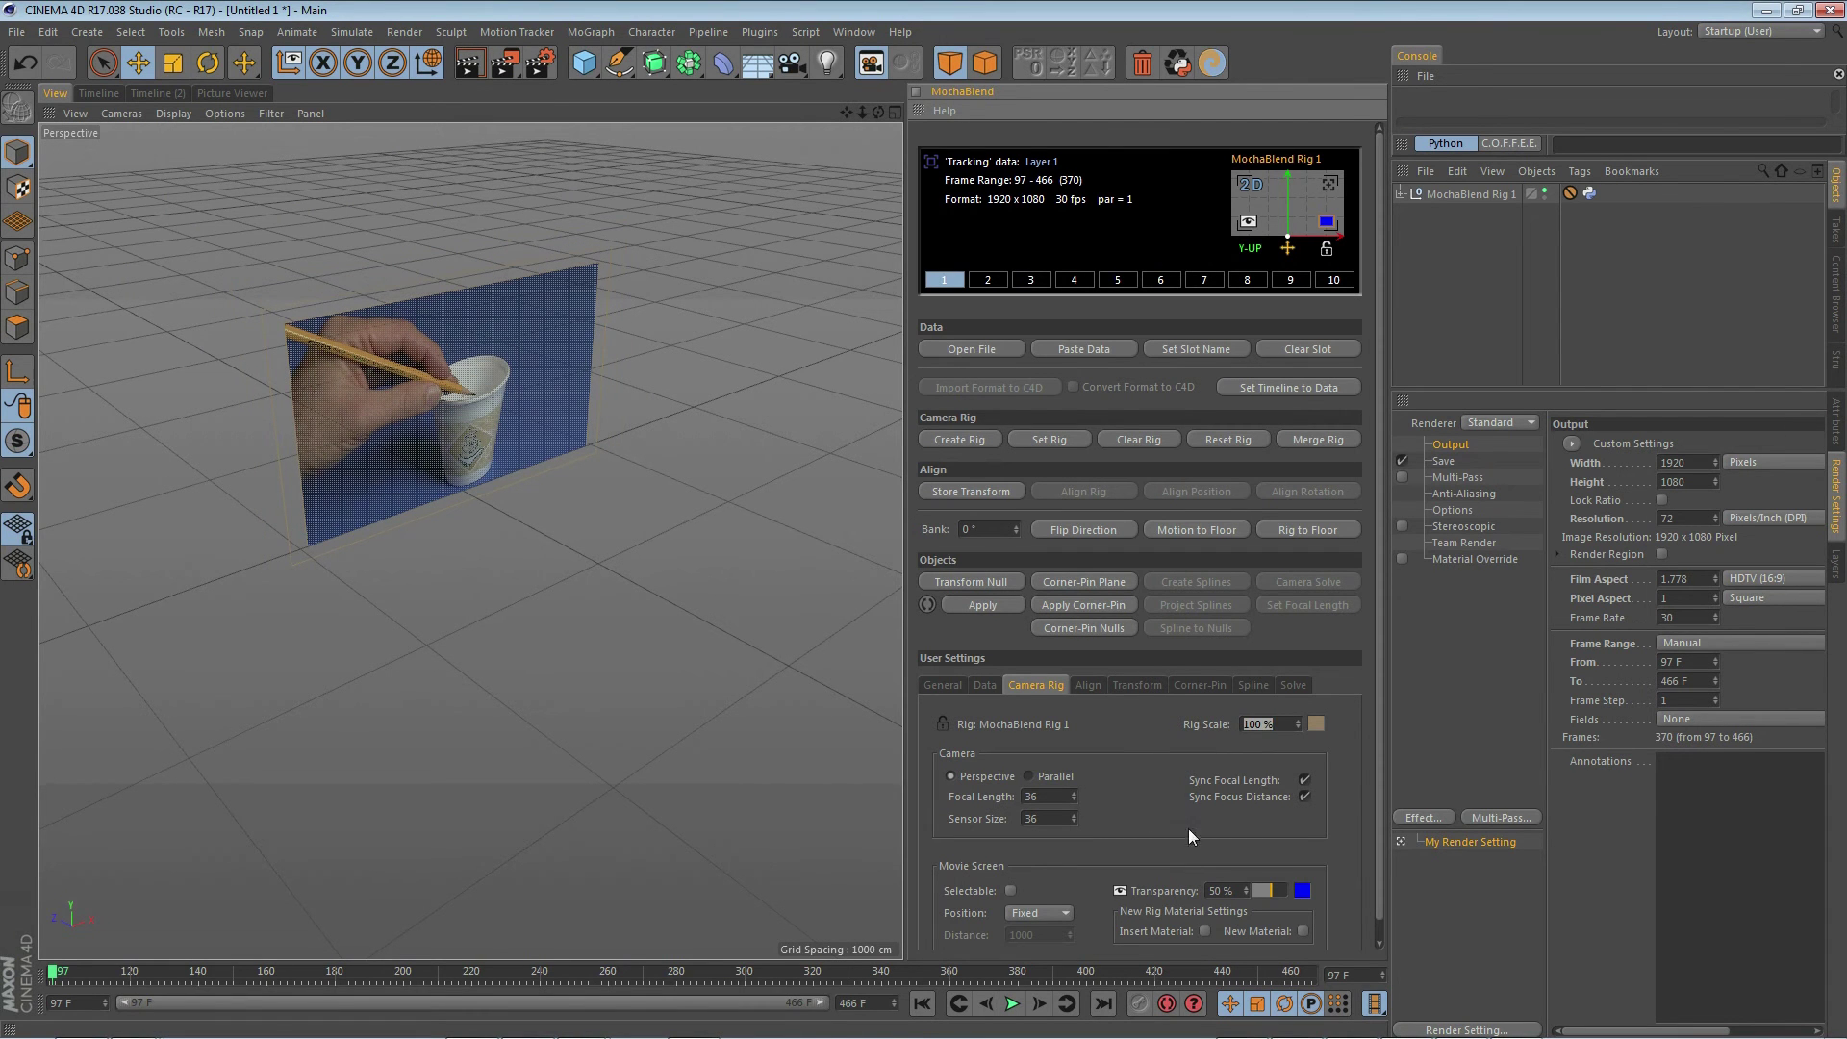
Sweep Movie Screen Transparency up to 100% and back to 0%.
drag(1272, 891, 1270, 891)
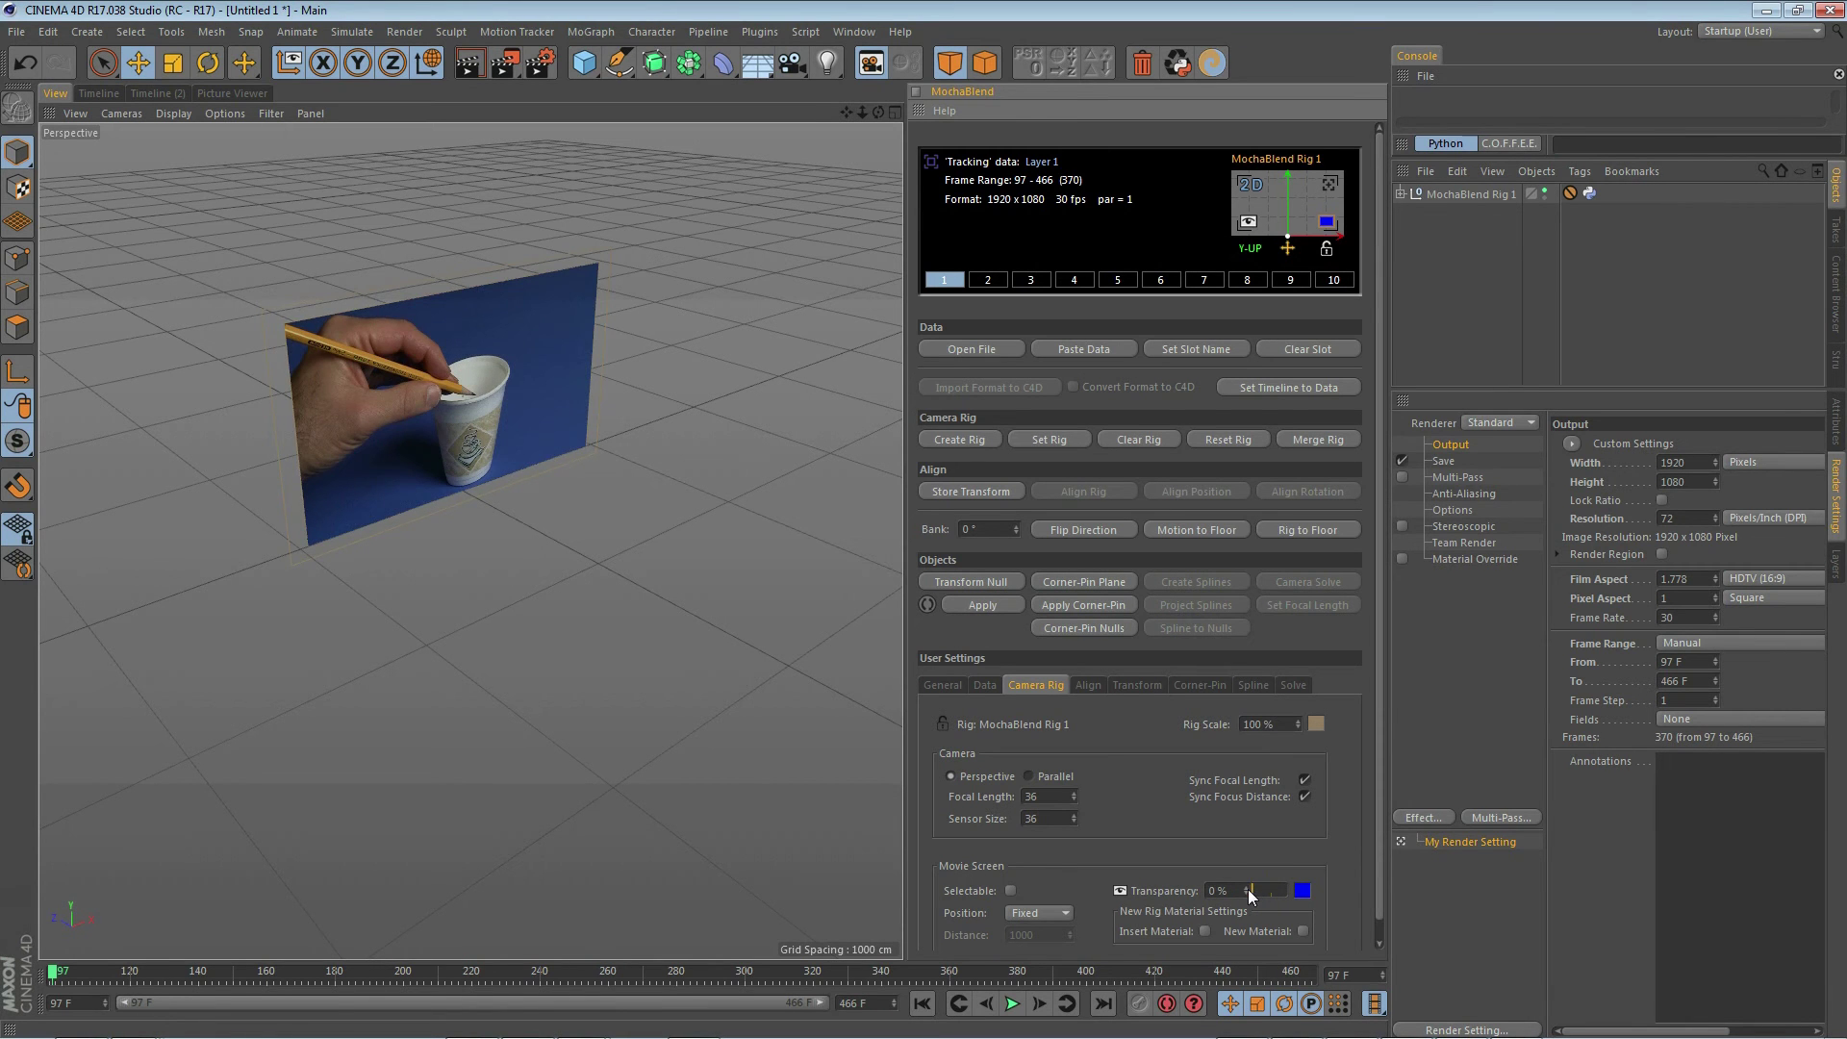
drag(1253, 889, 1300, 896)
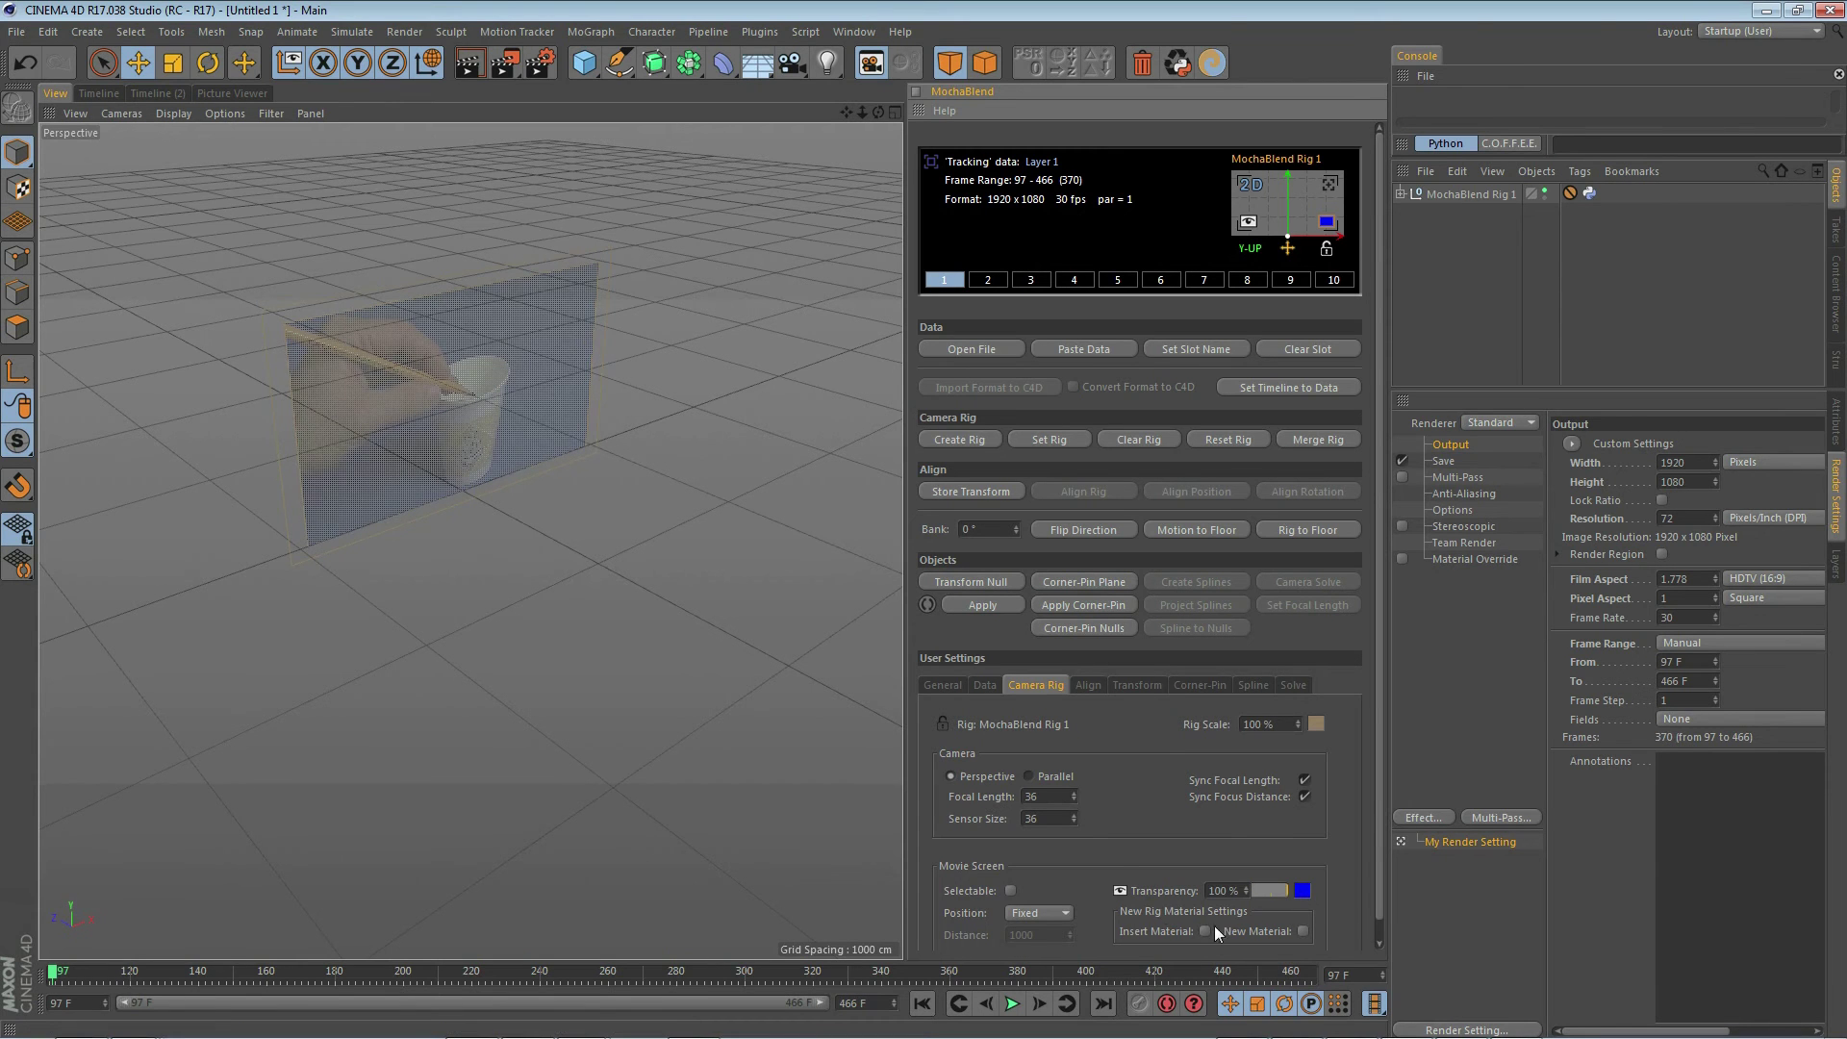
drag(1291, 898, 1241, 891)
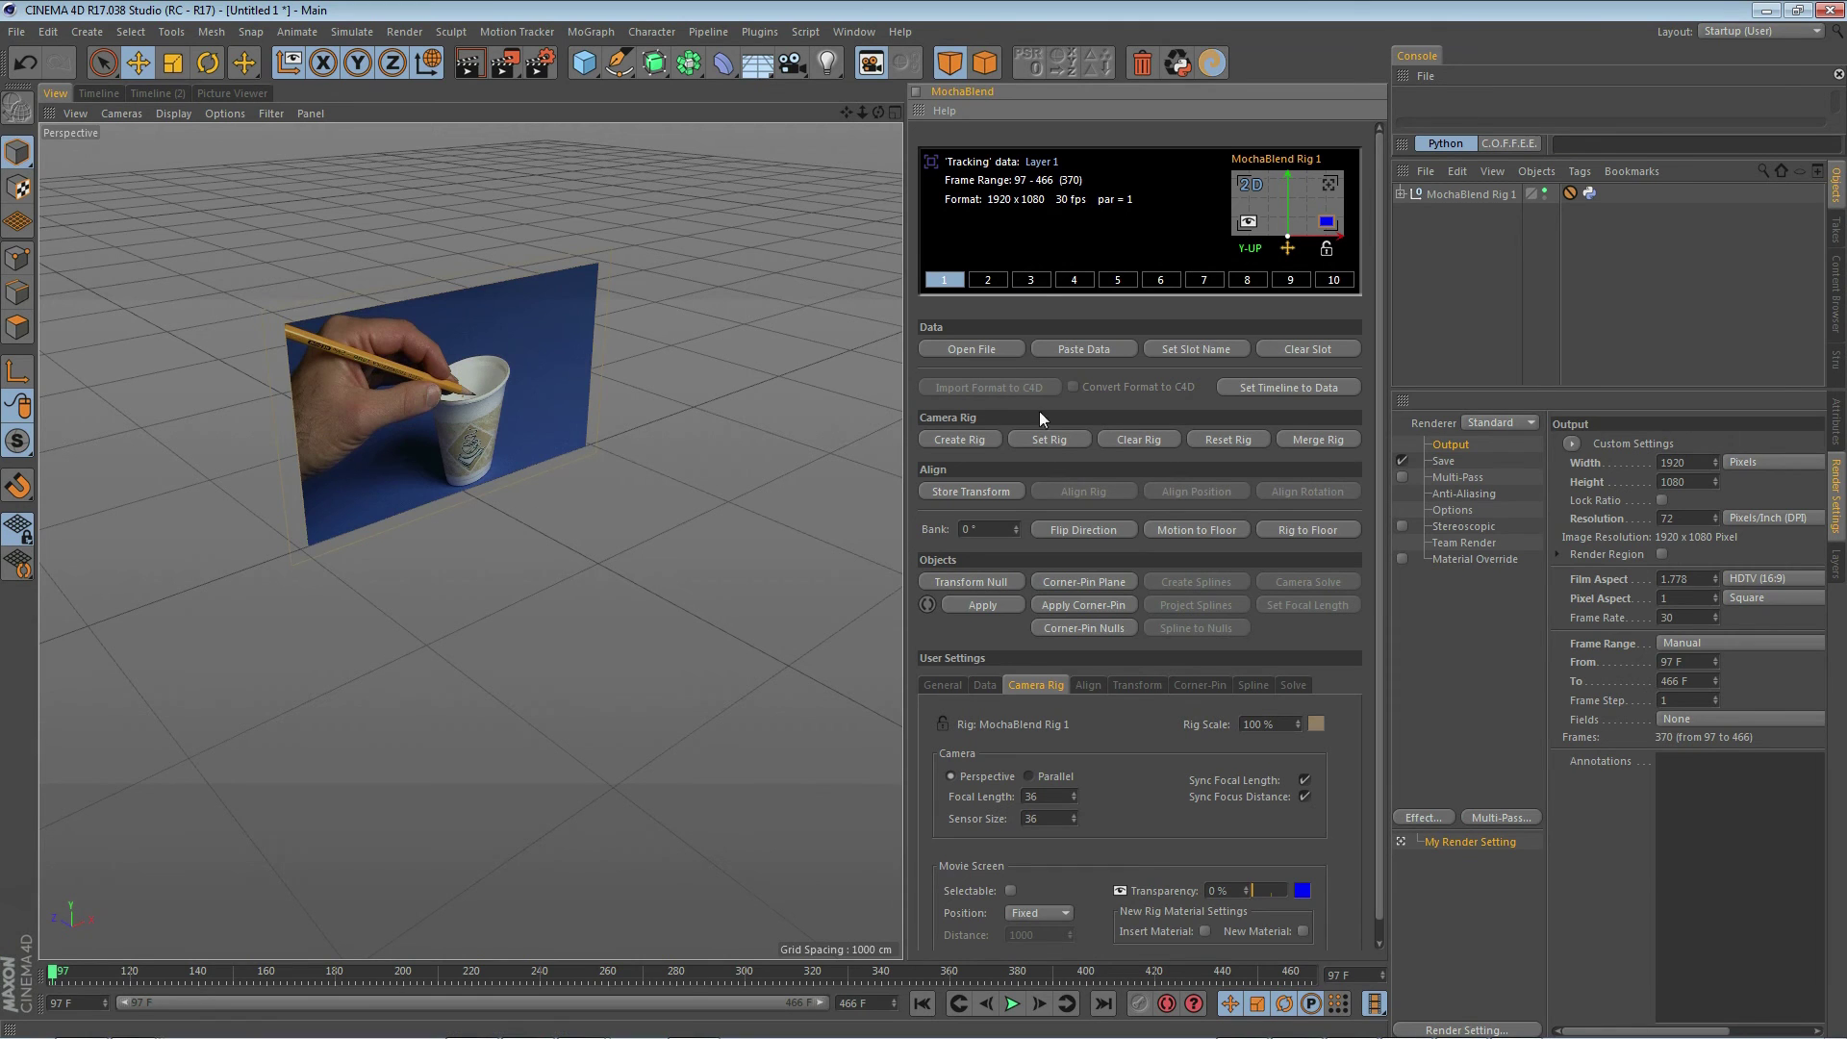
Preview the rig camera view and screen visibility, then set Movie Screen Position to Fixed.
click(1332, 189)
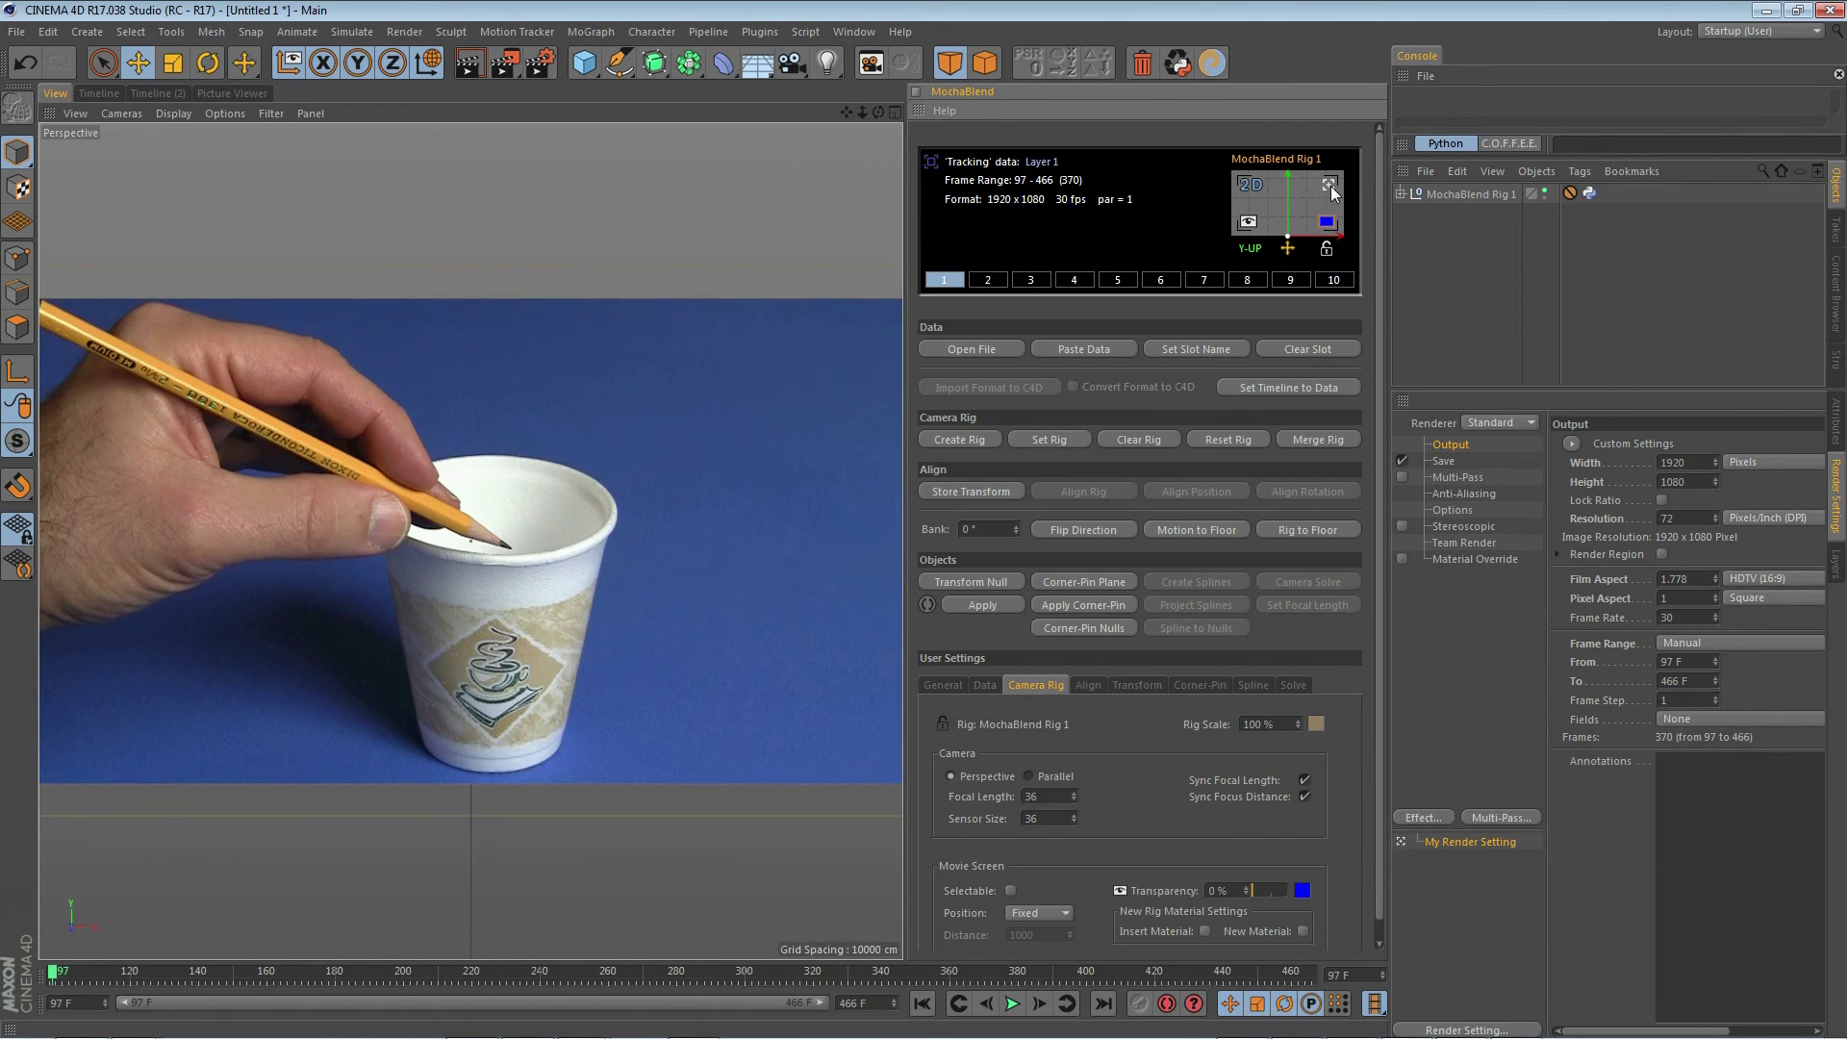
click(1330, 187)
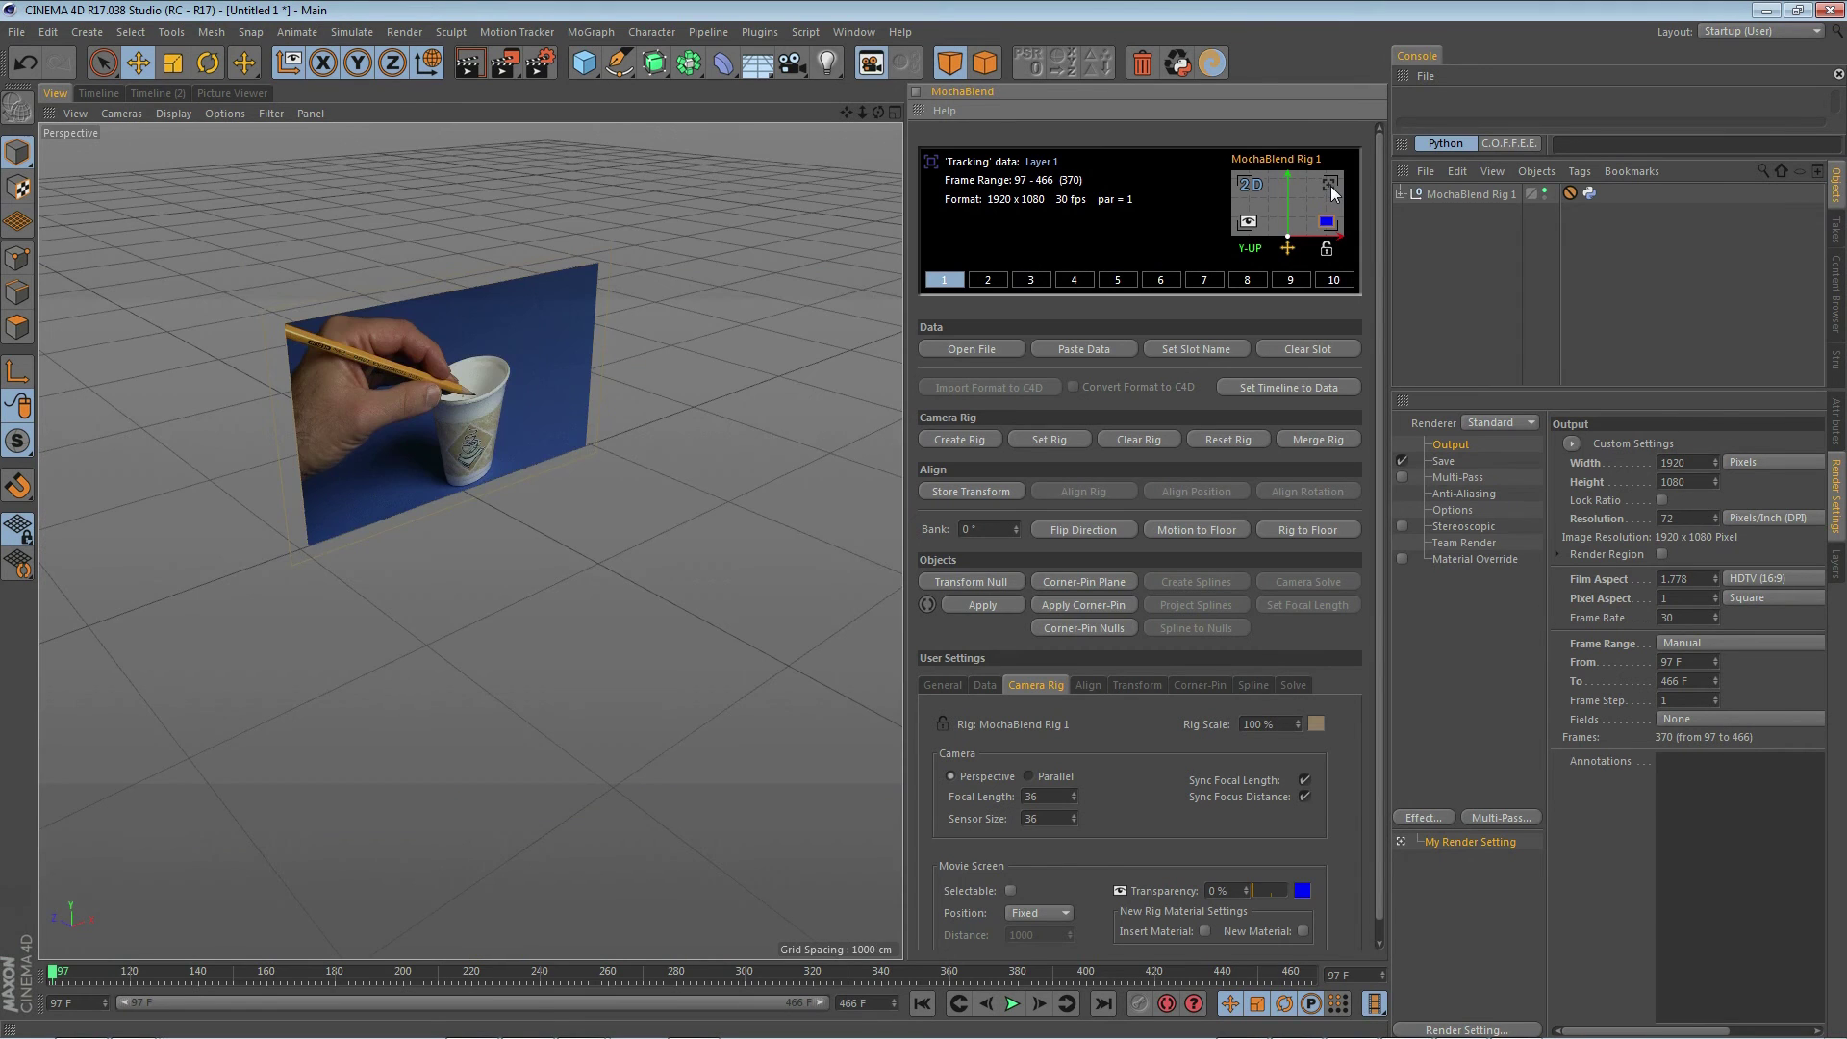
click(1248, 223)
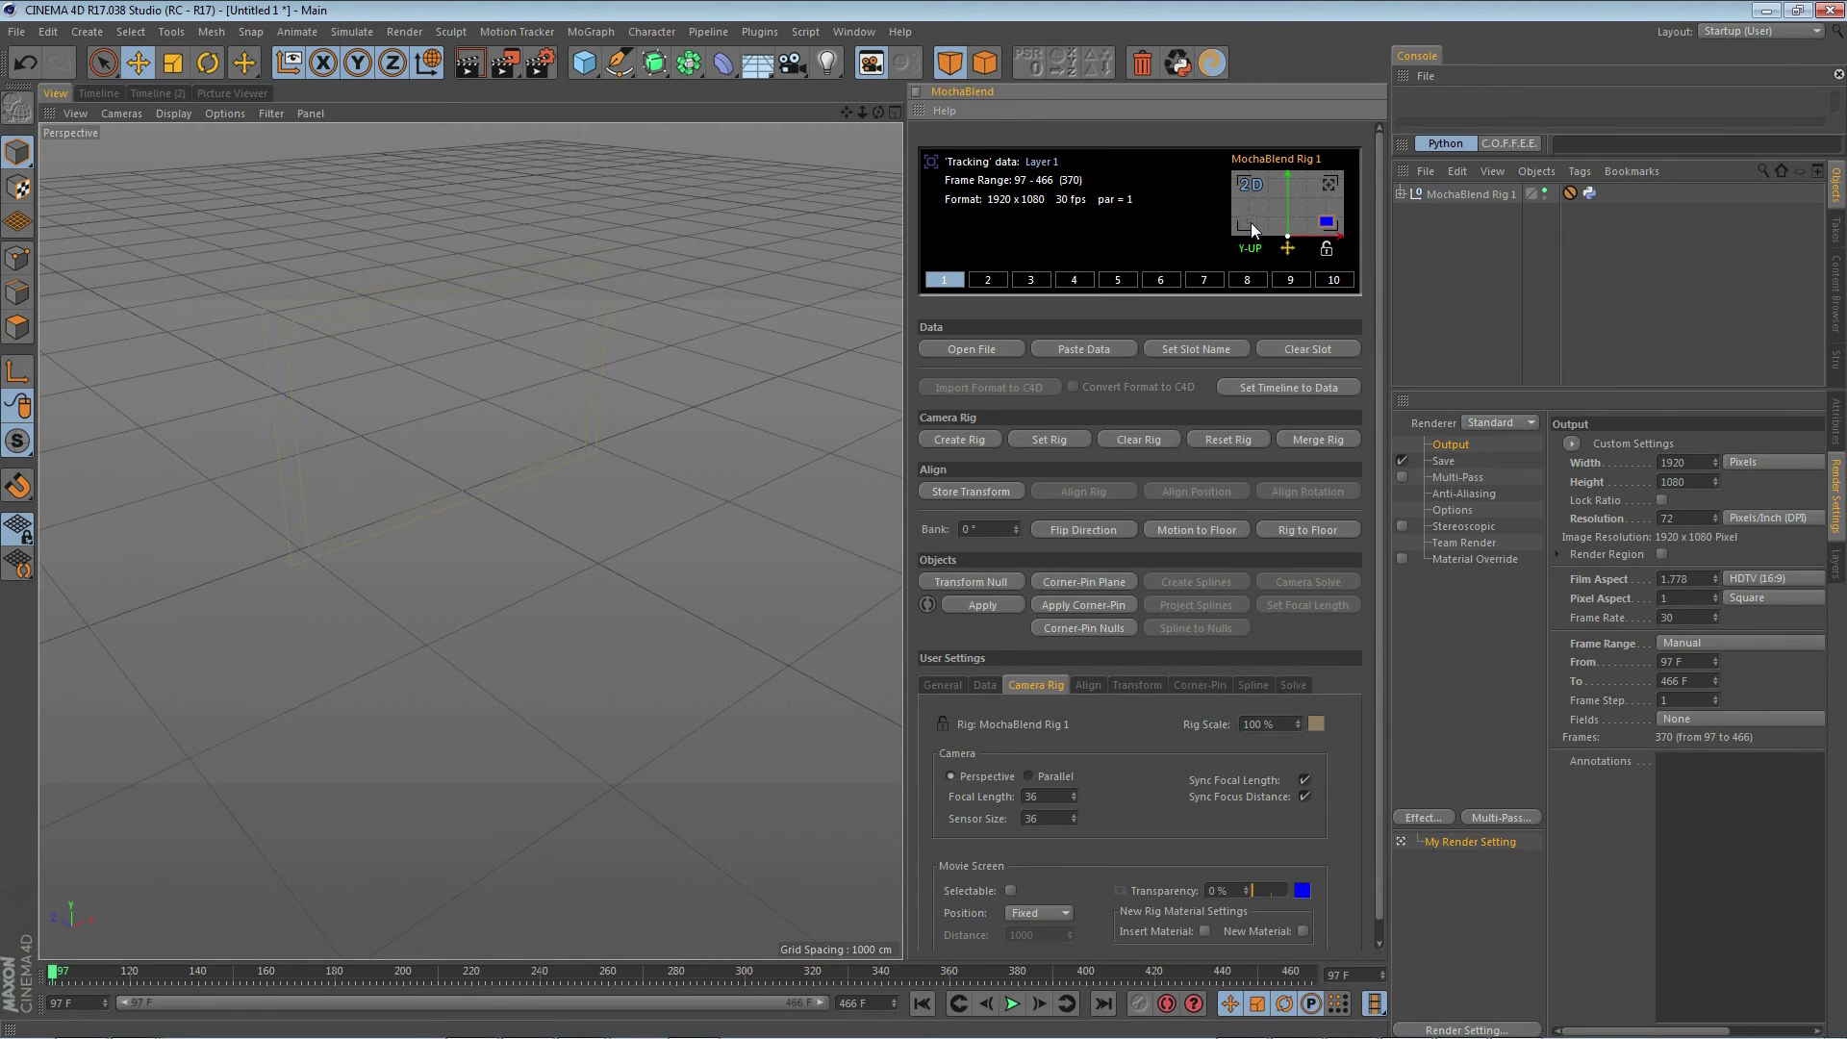
click(1251, 225)
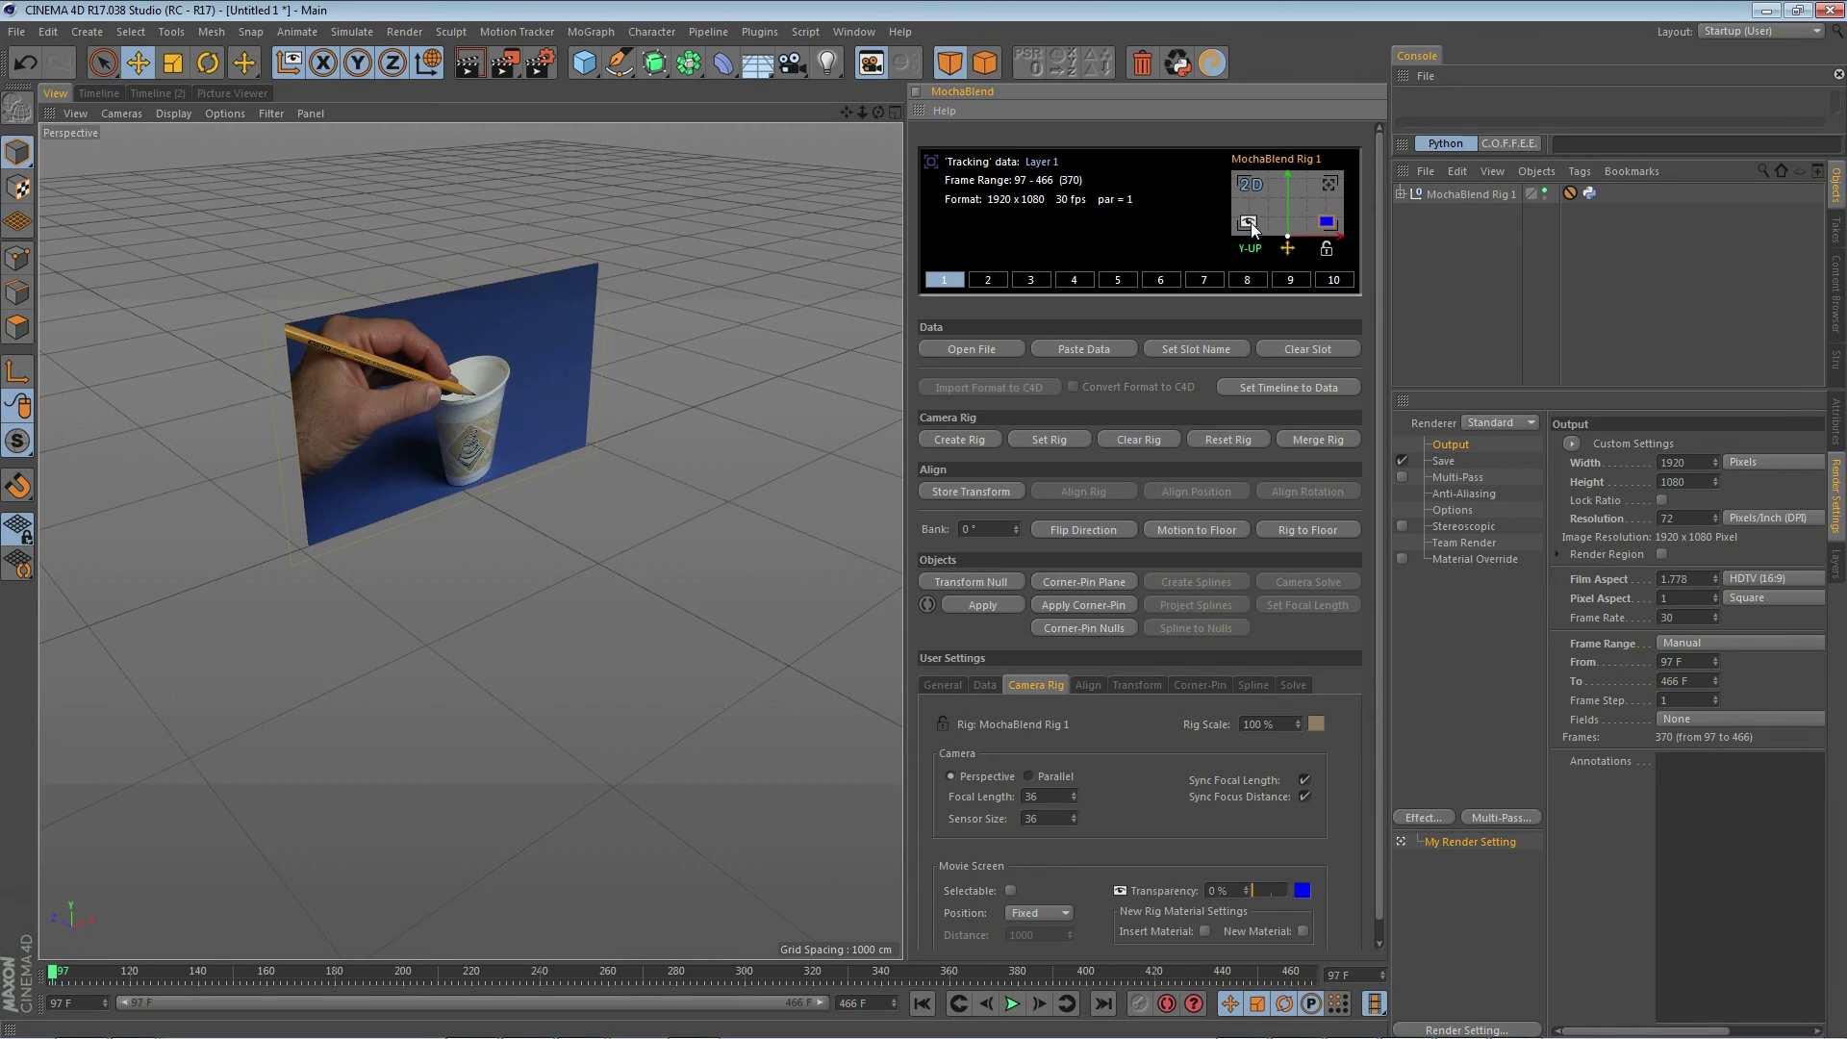
click(1326, 223)
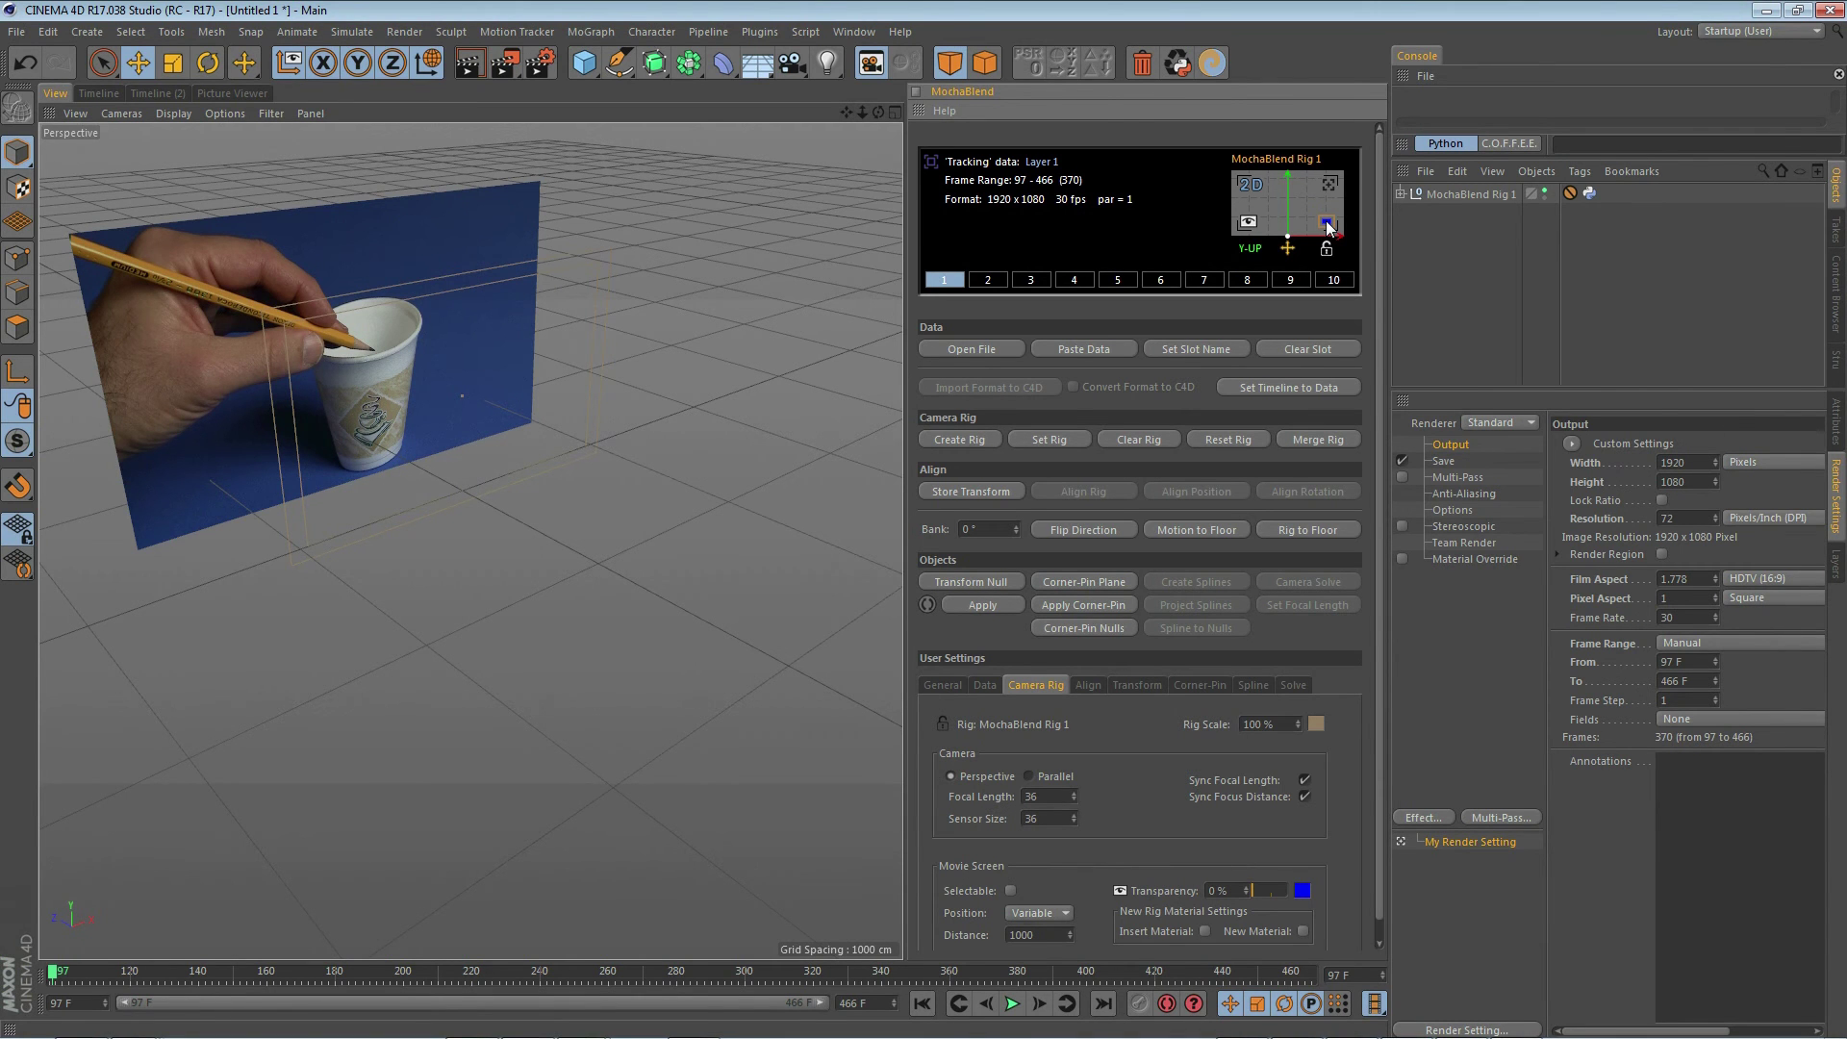
click(1326, 221)
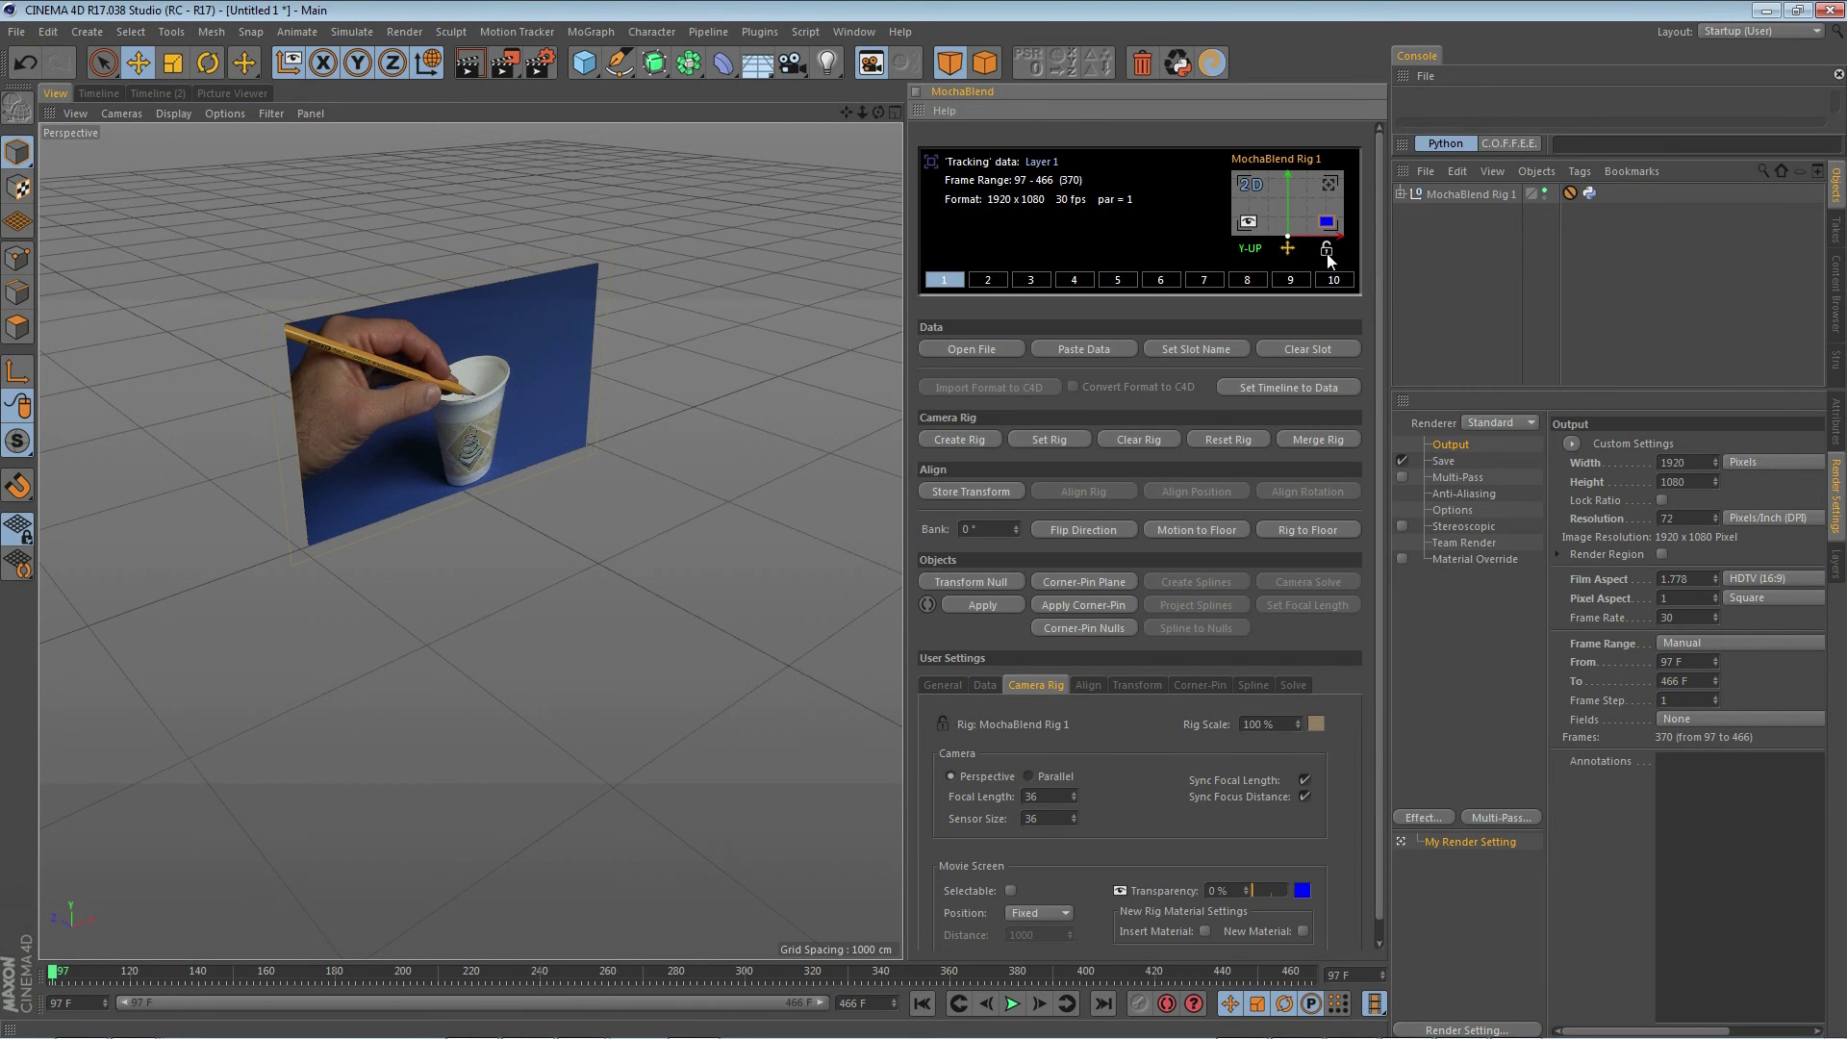
Lock MochaBlend Rig 1 from the rig widget's lock icon.
click(1327, 250)
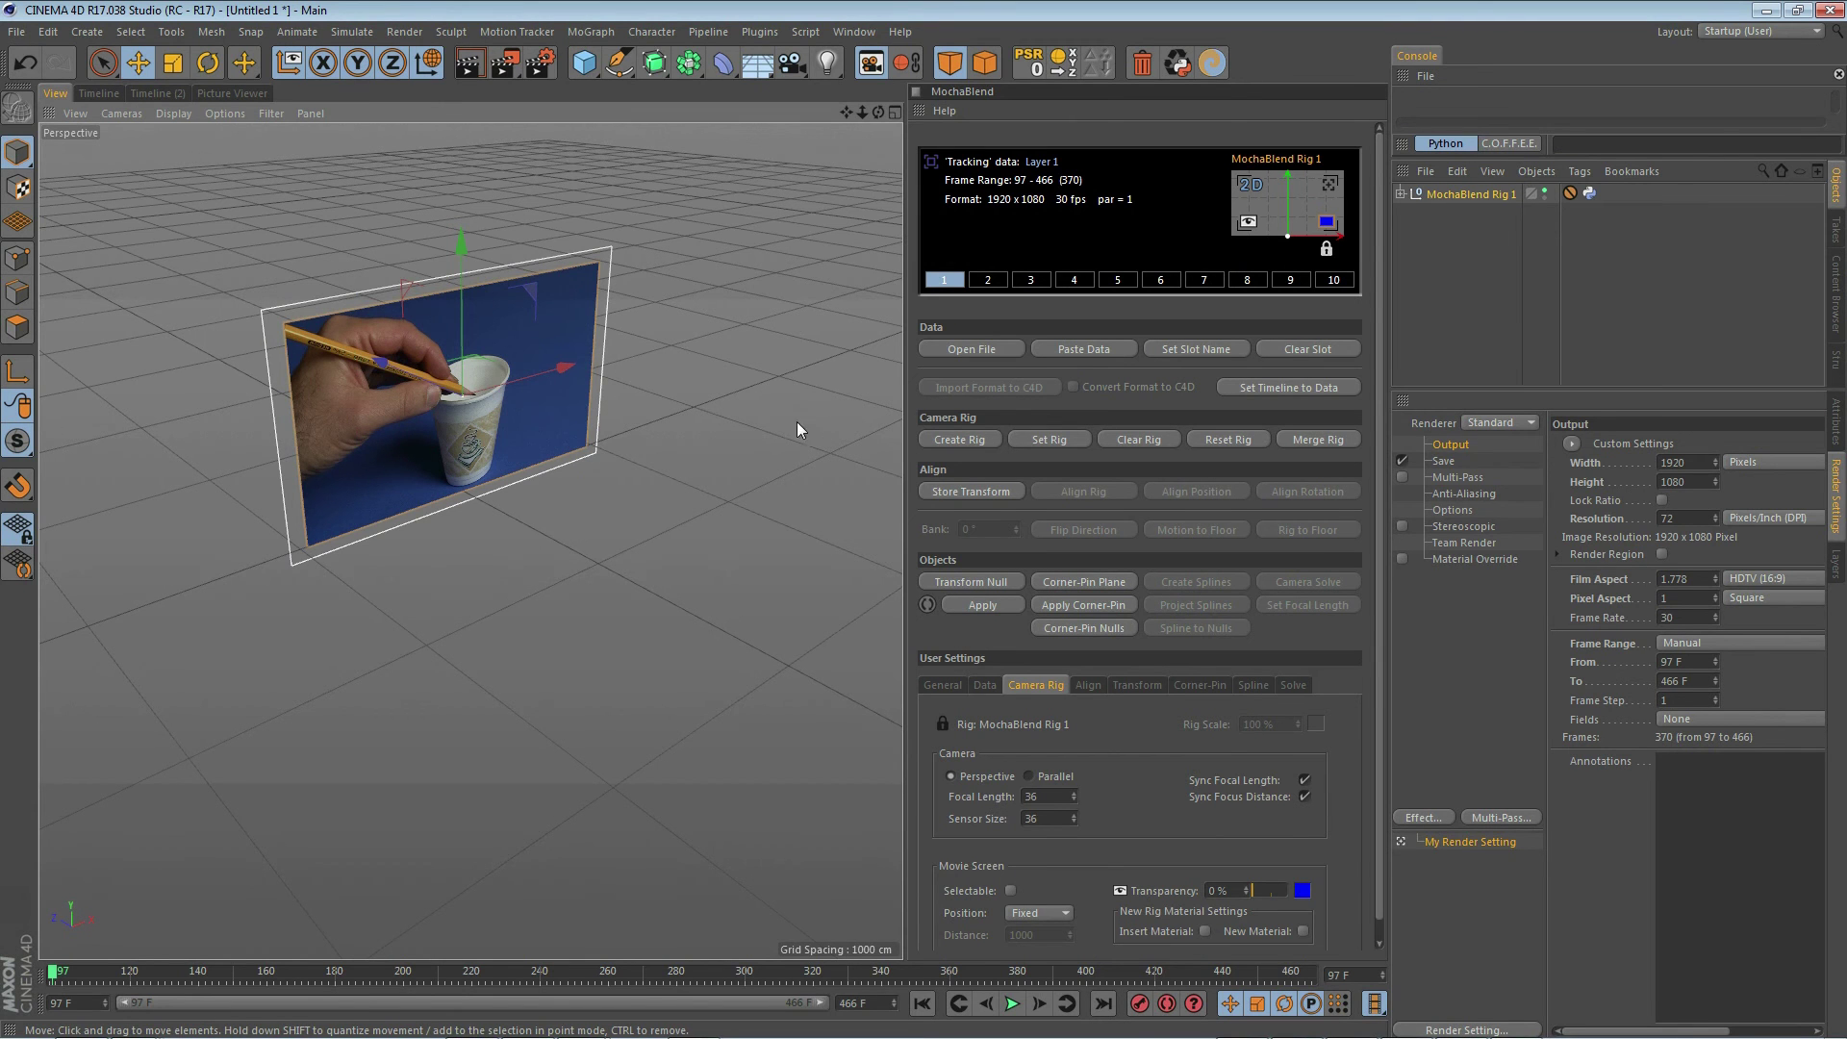
Expand MochaBlend Rig 1, make MochaBlend Cam visible in the editor, and set Focal Length to 40.
click(1400, 193)
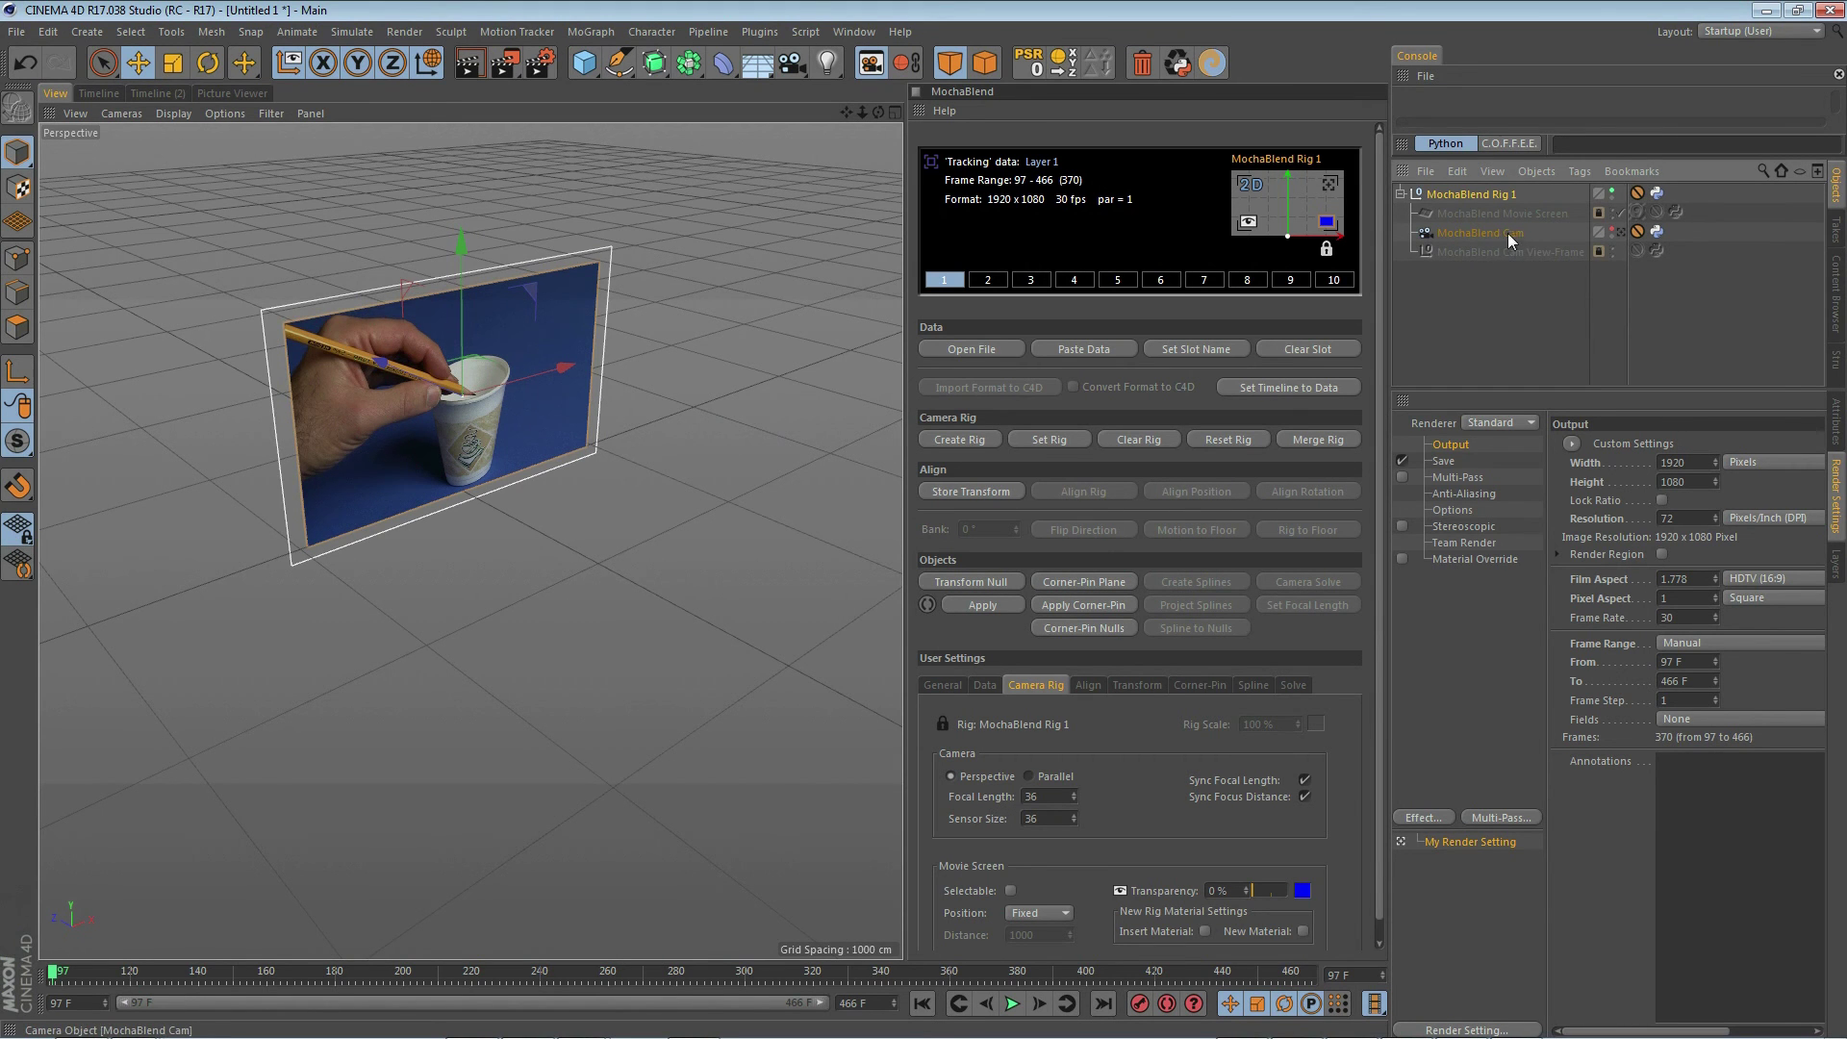
click(1613, 228)
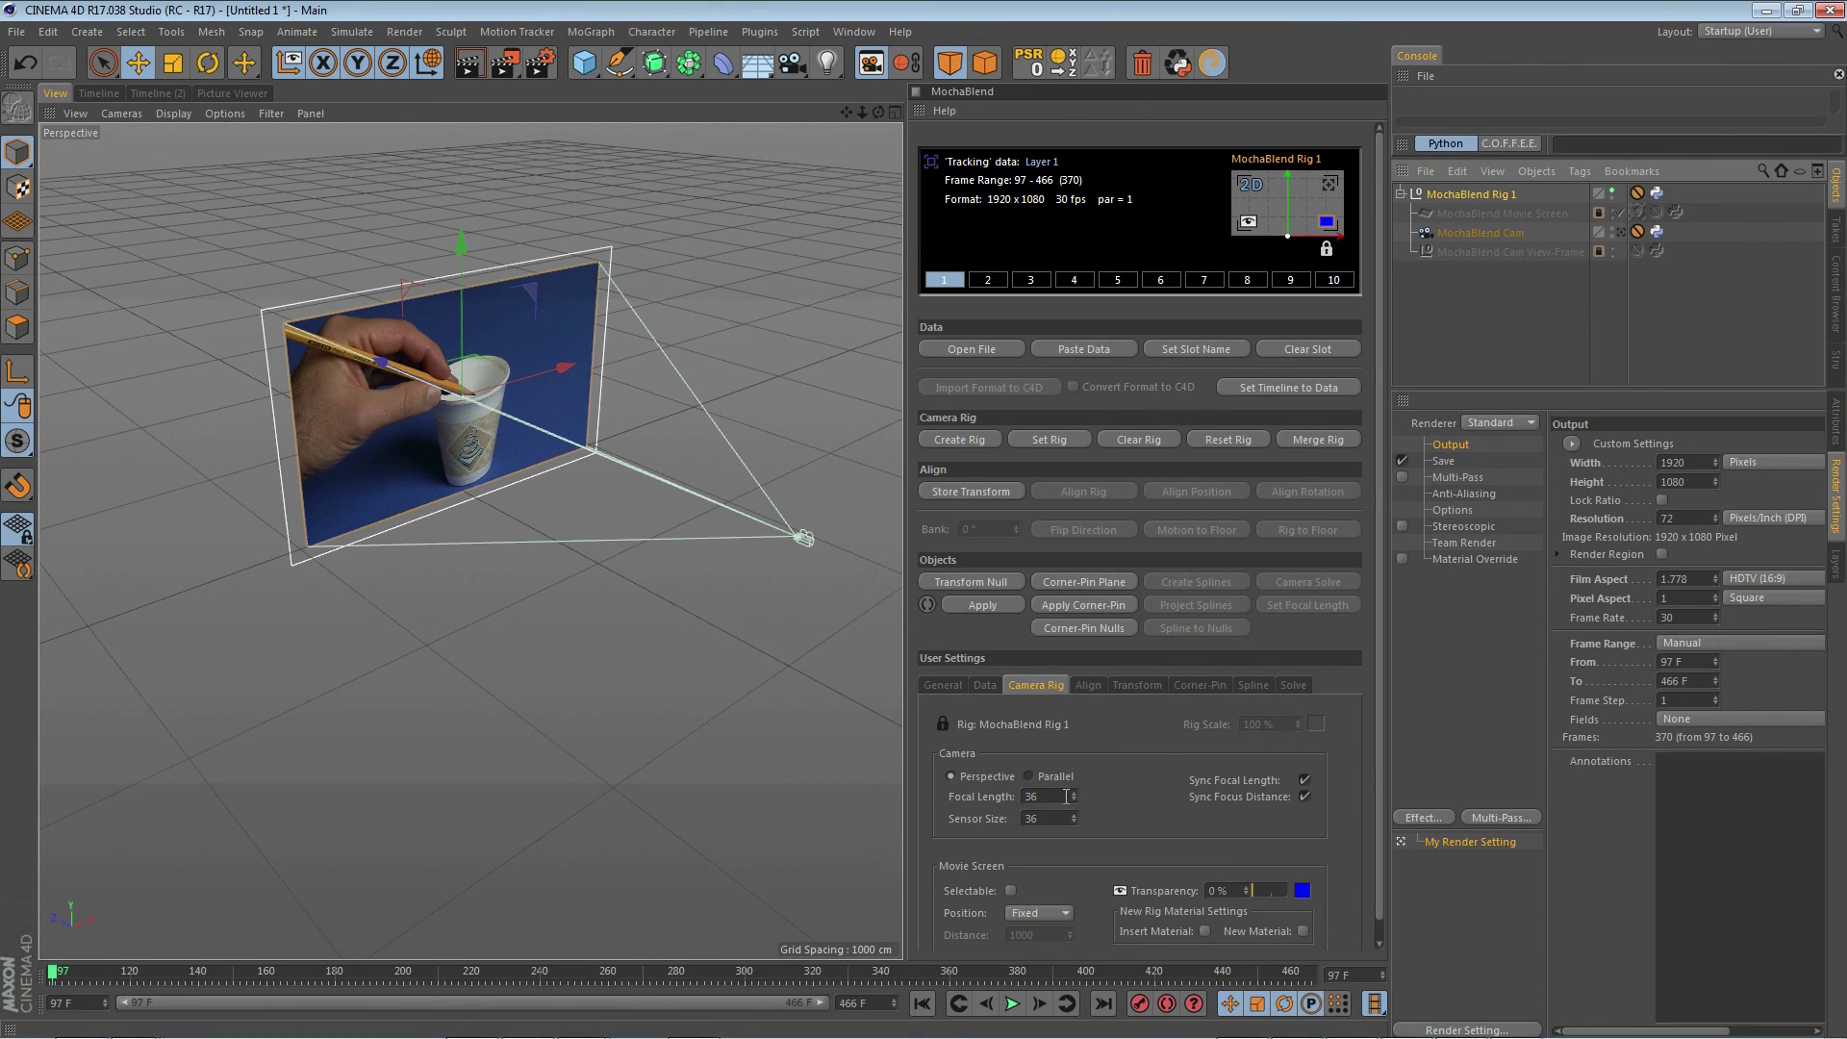
mouse_move(1073, 794)
mouse_down()
mouse_move(1071, 835)
mouse_move(1071, 794)
mouse_up()
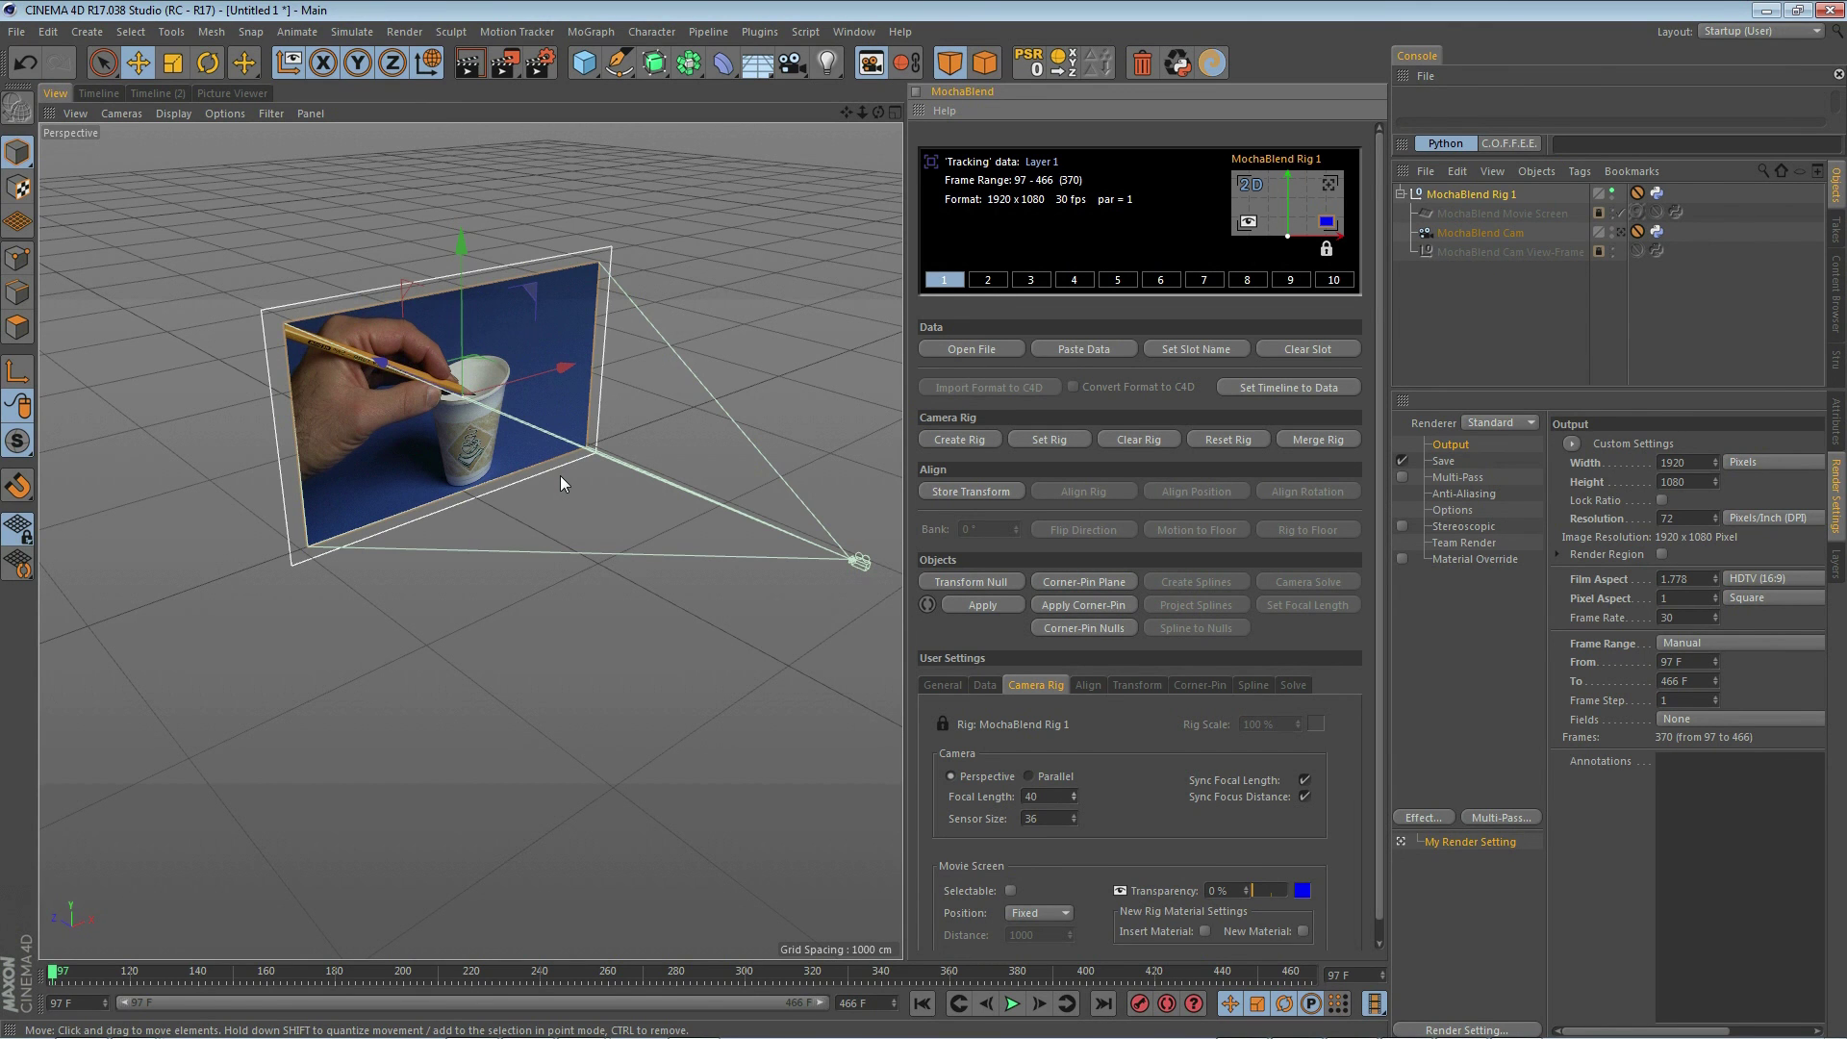
key(Tab)
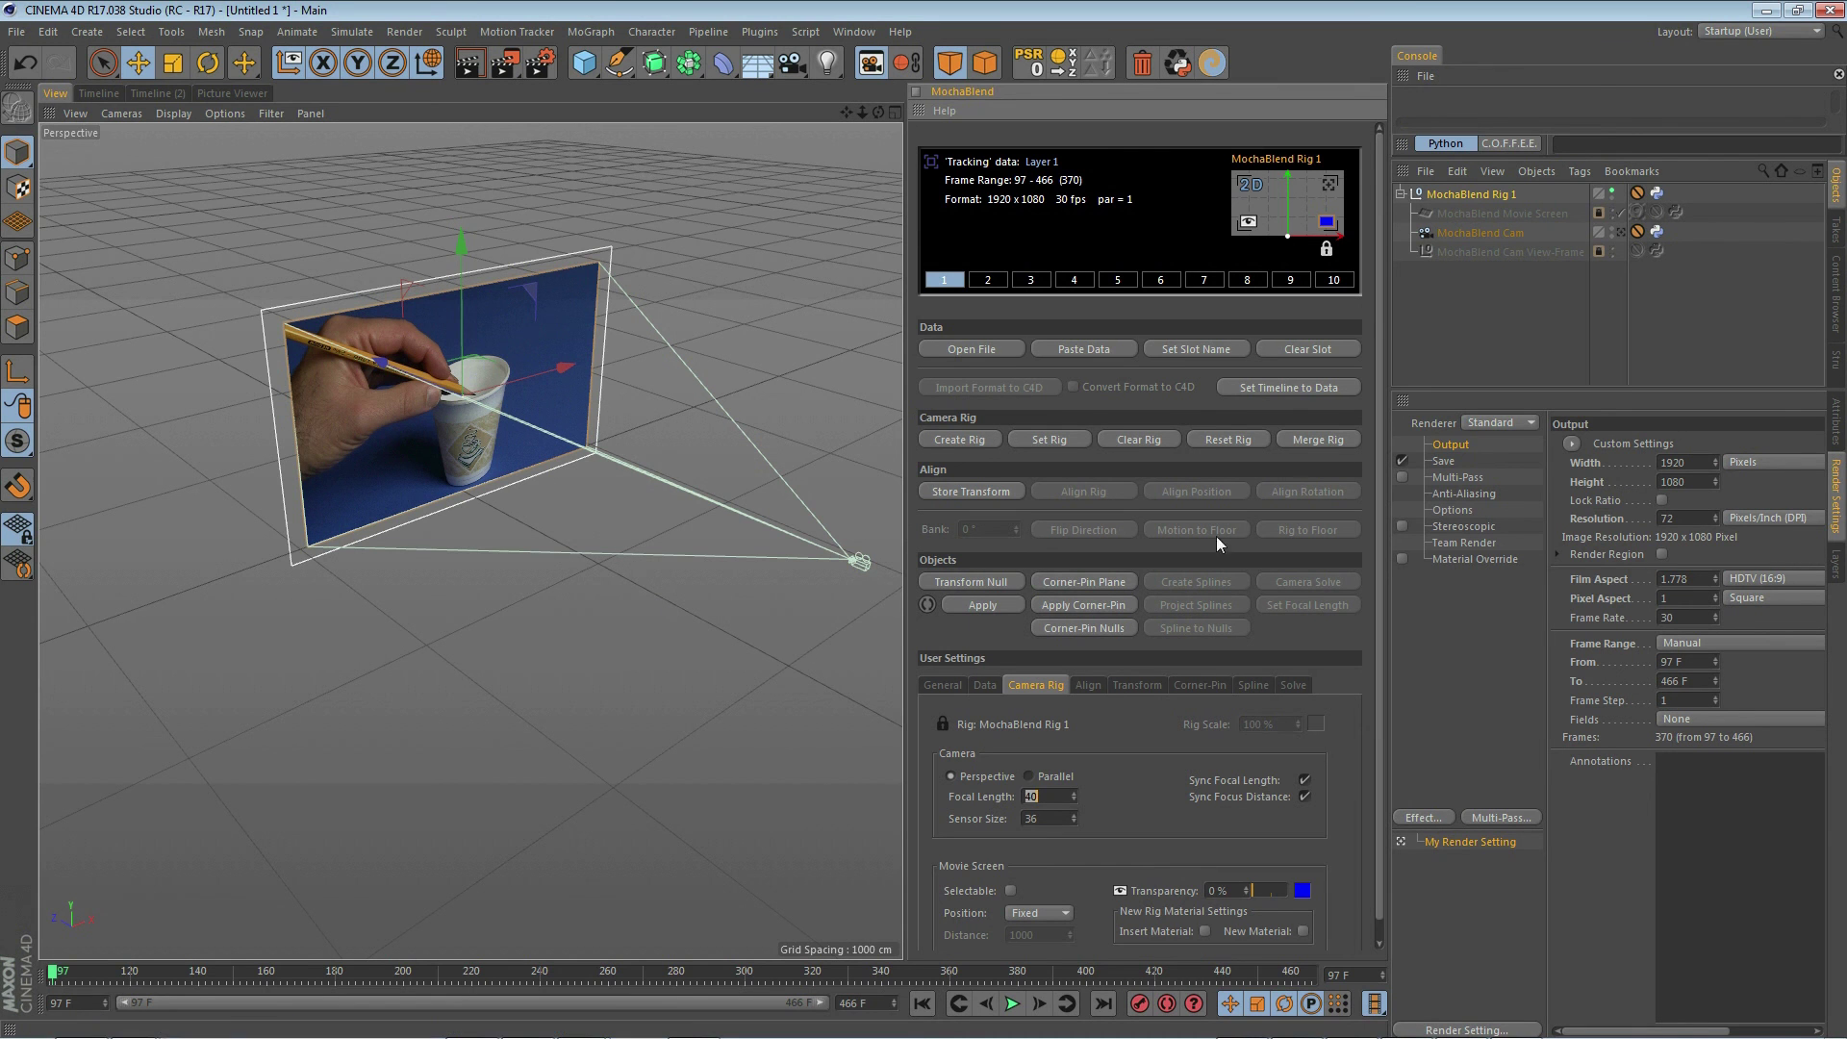
Set MochaBlend Cam's editor visibility to red and add a 2D Transform null to the rig.
click(1612, 228)
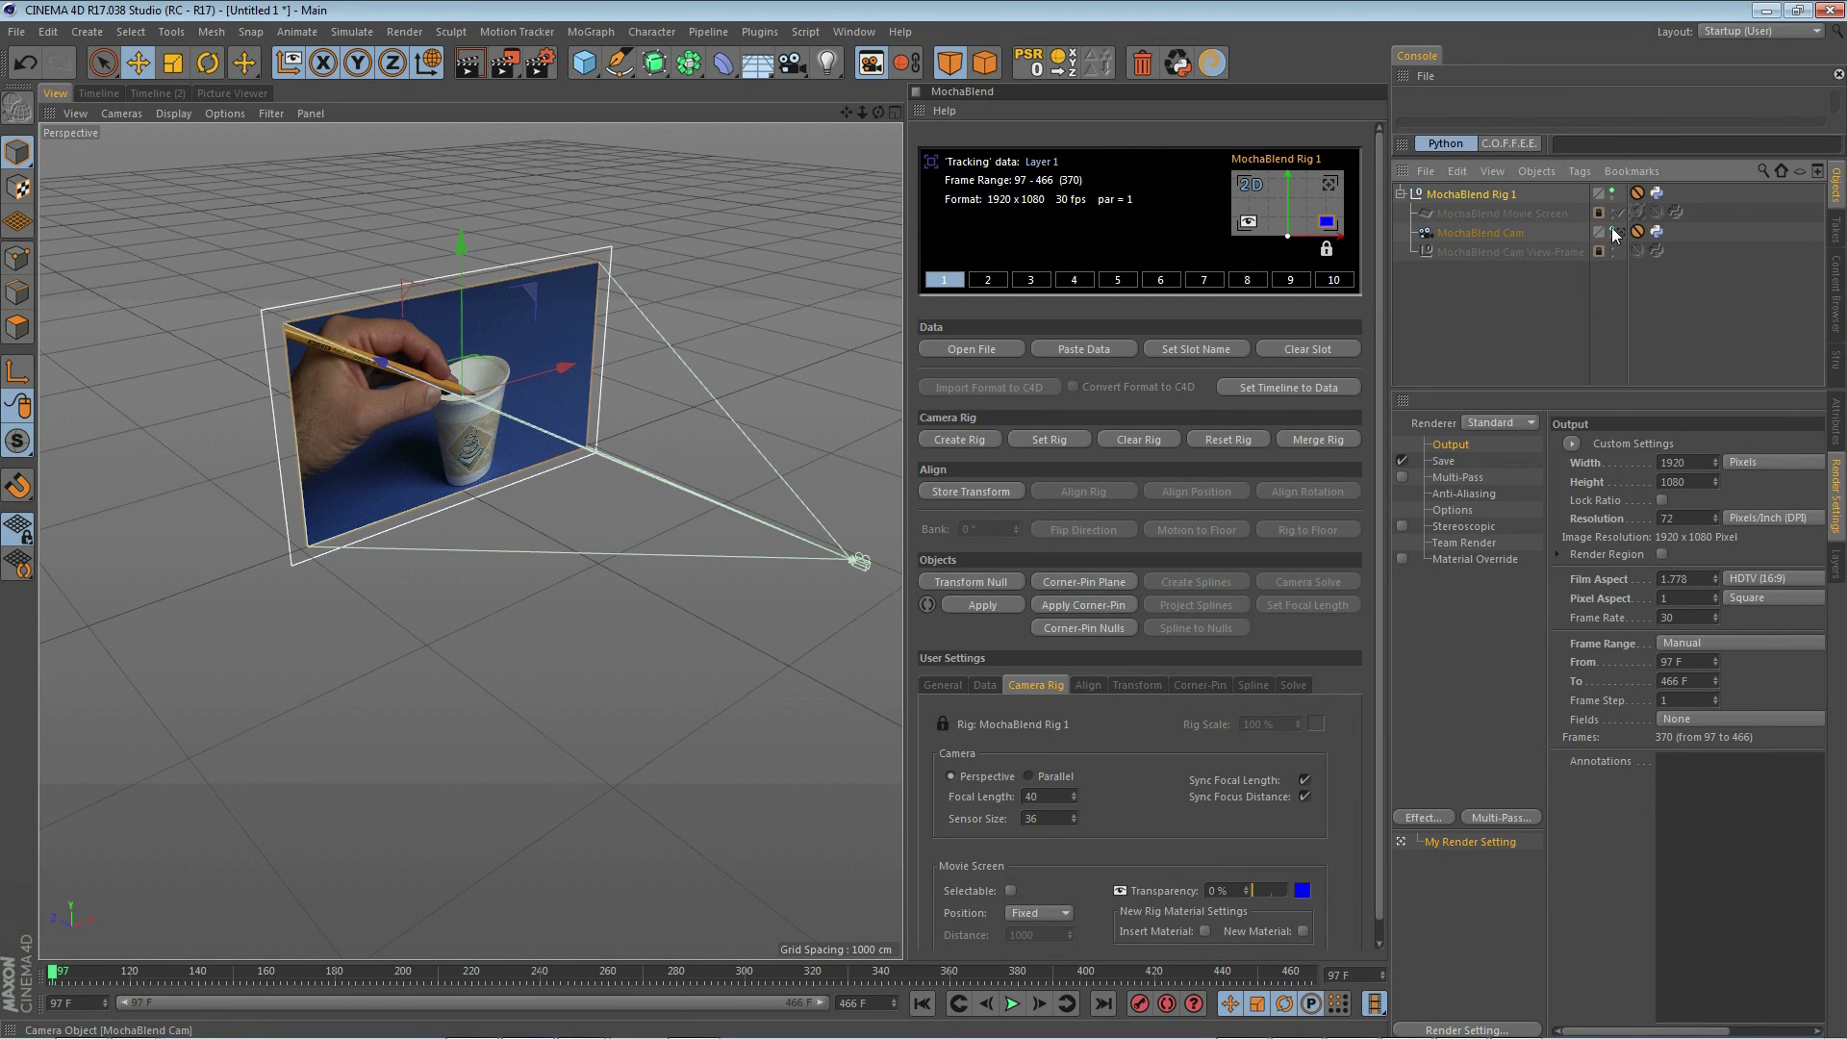
click(1612, 228)
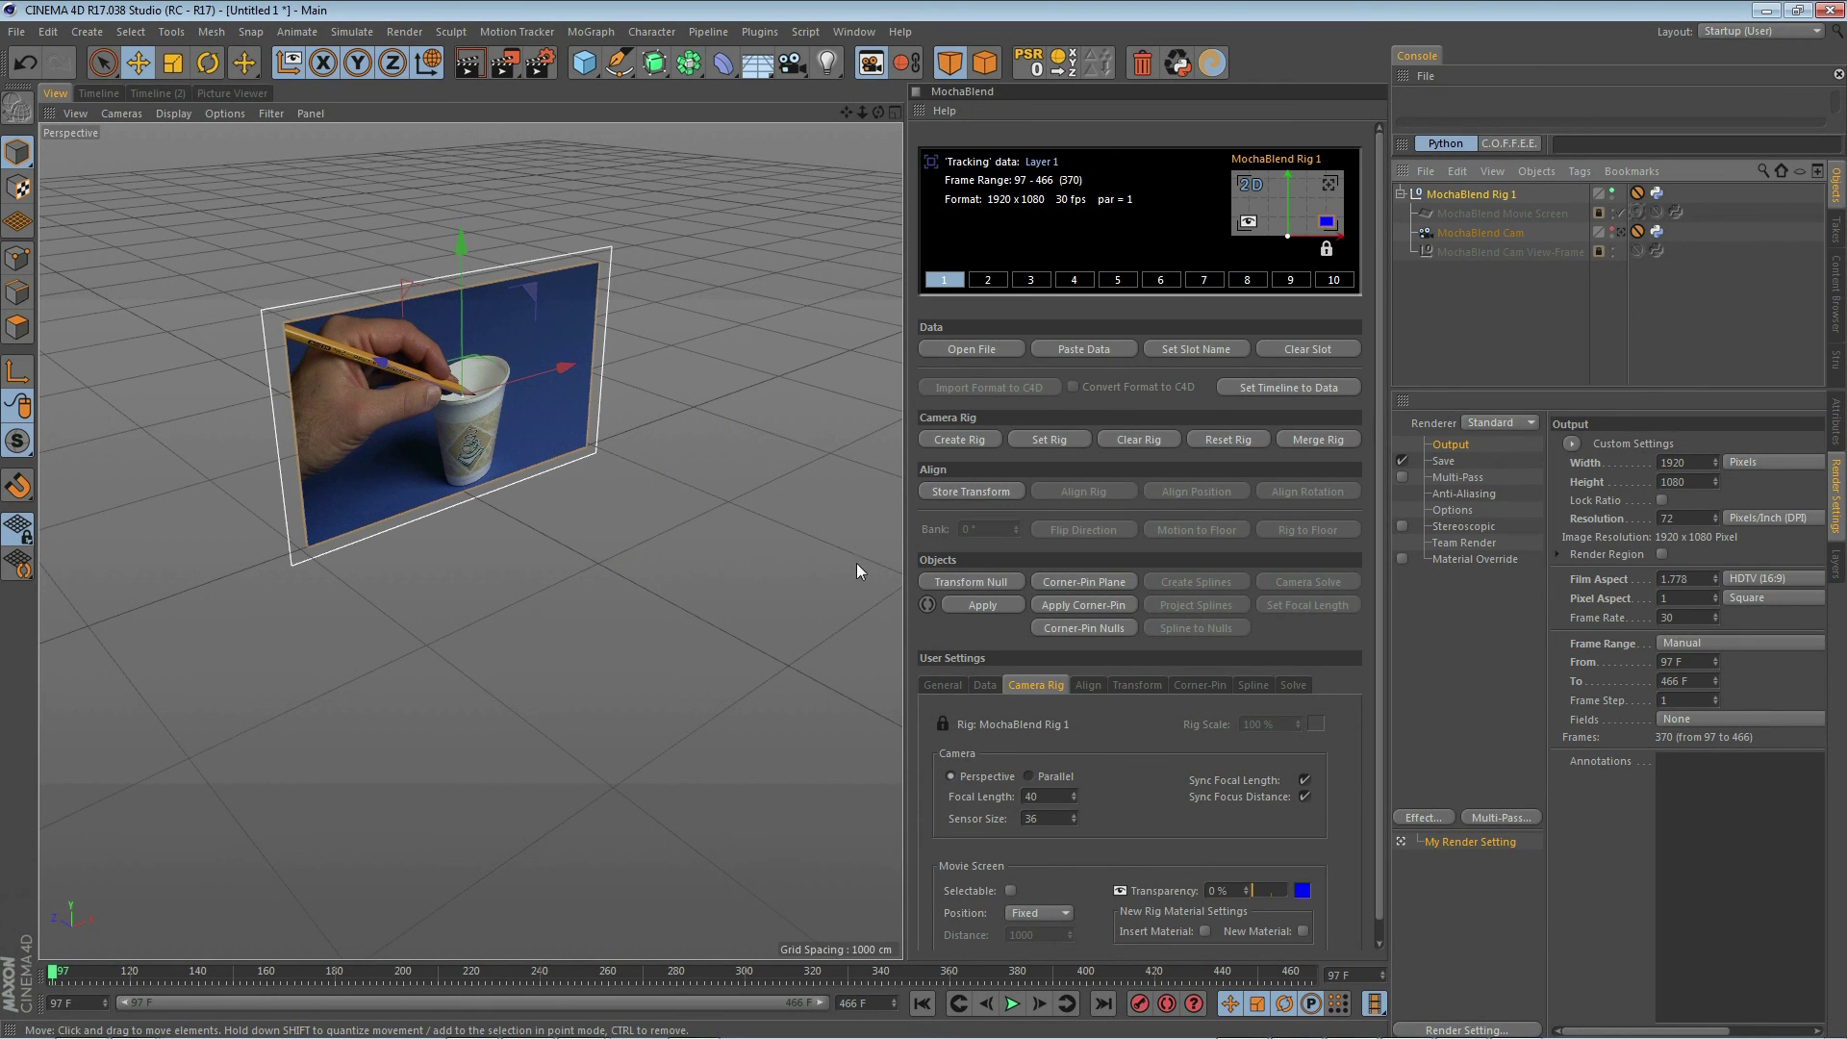
click(984, 580)
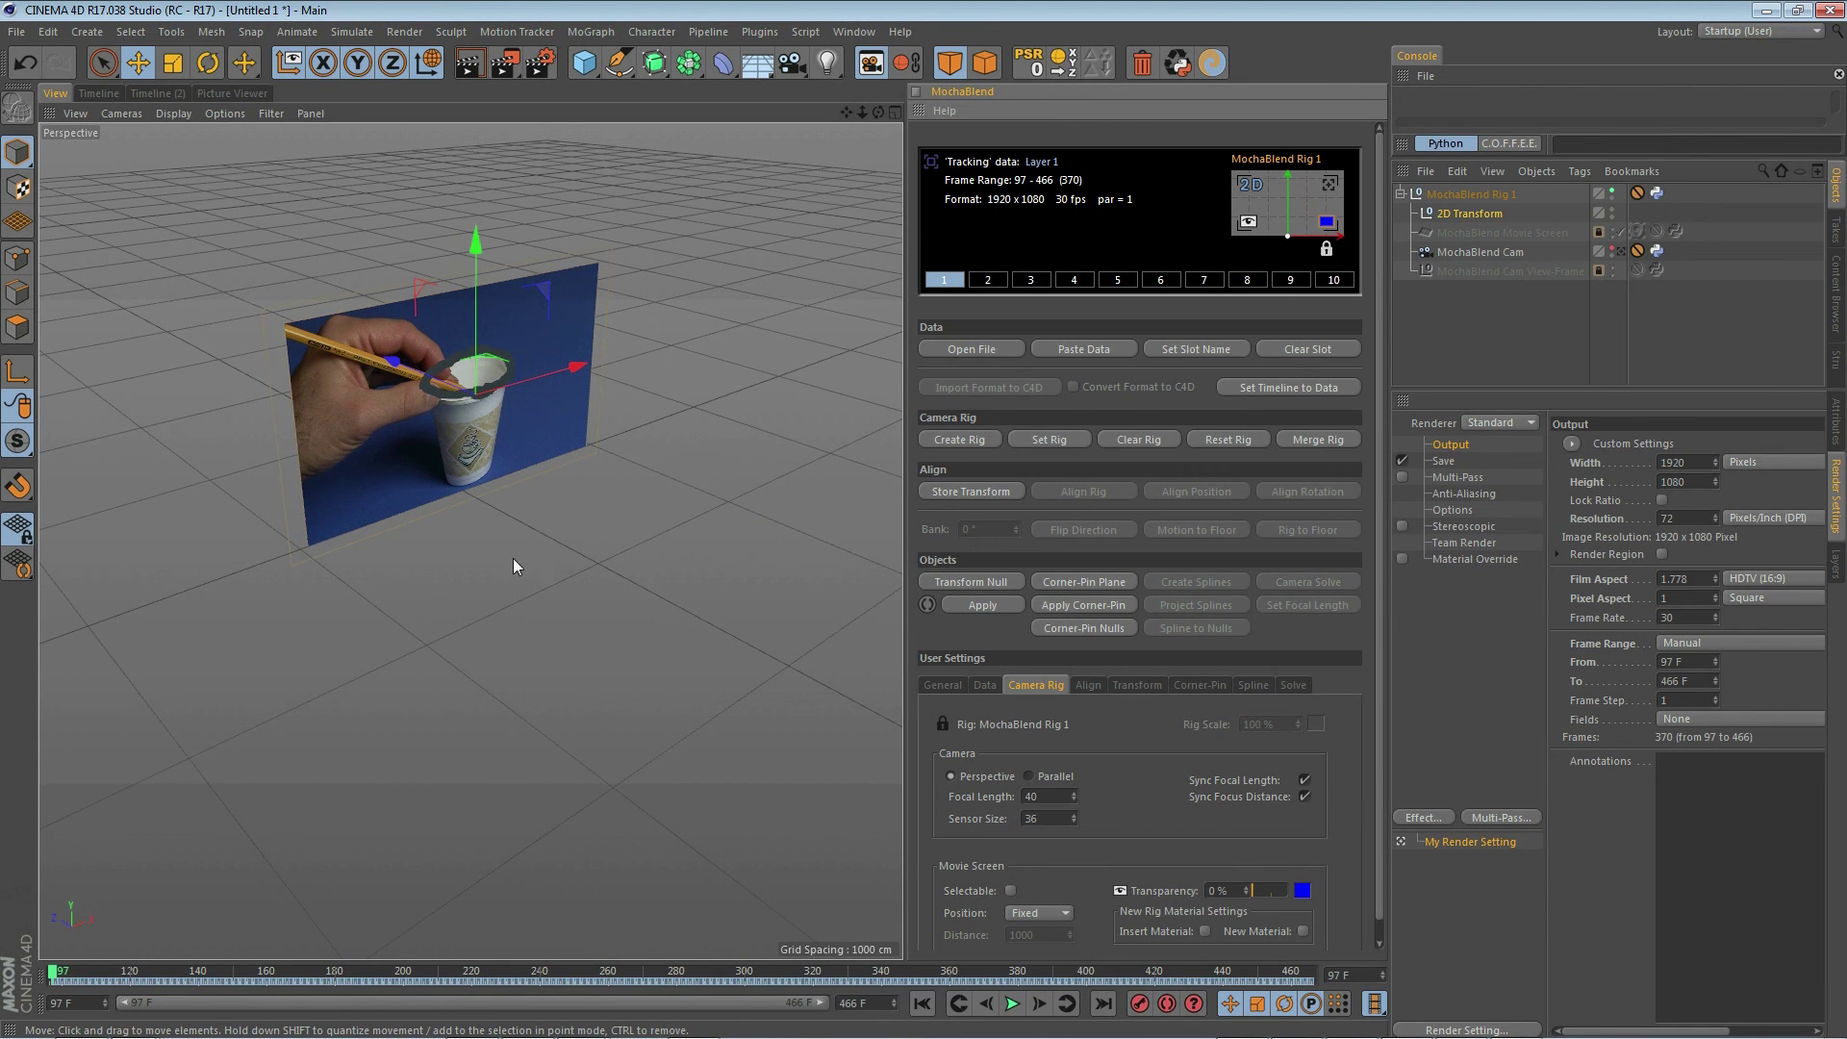
mouse_move(453, 577)
alt+mouse_down()
mouse_move(598, 566)
mouse_move(622, 525)
mouse_move(619, 549)
mouse_move(498, 592)
mouse_move(454, 555)
alt+mouse_up()
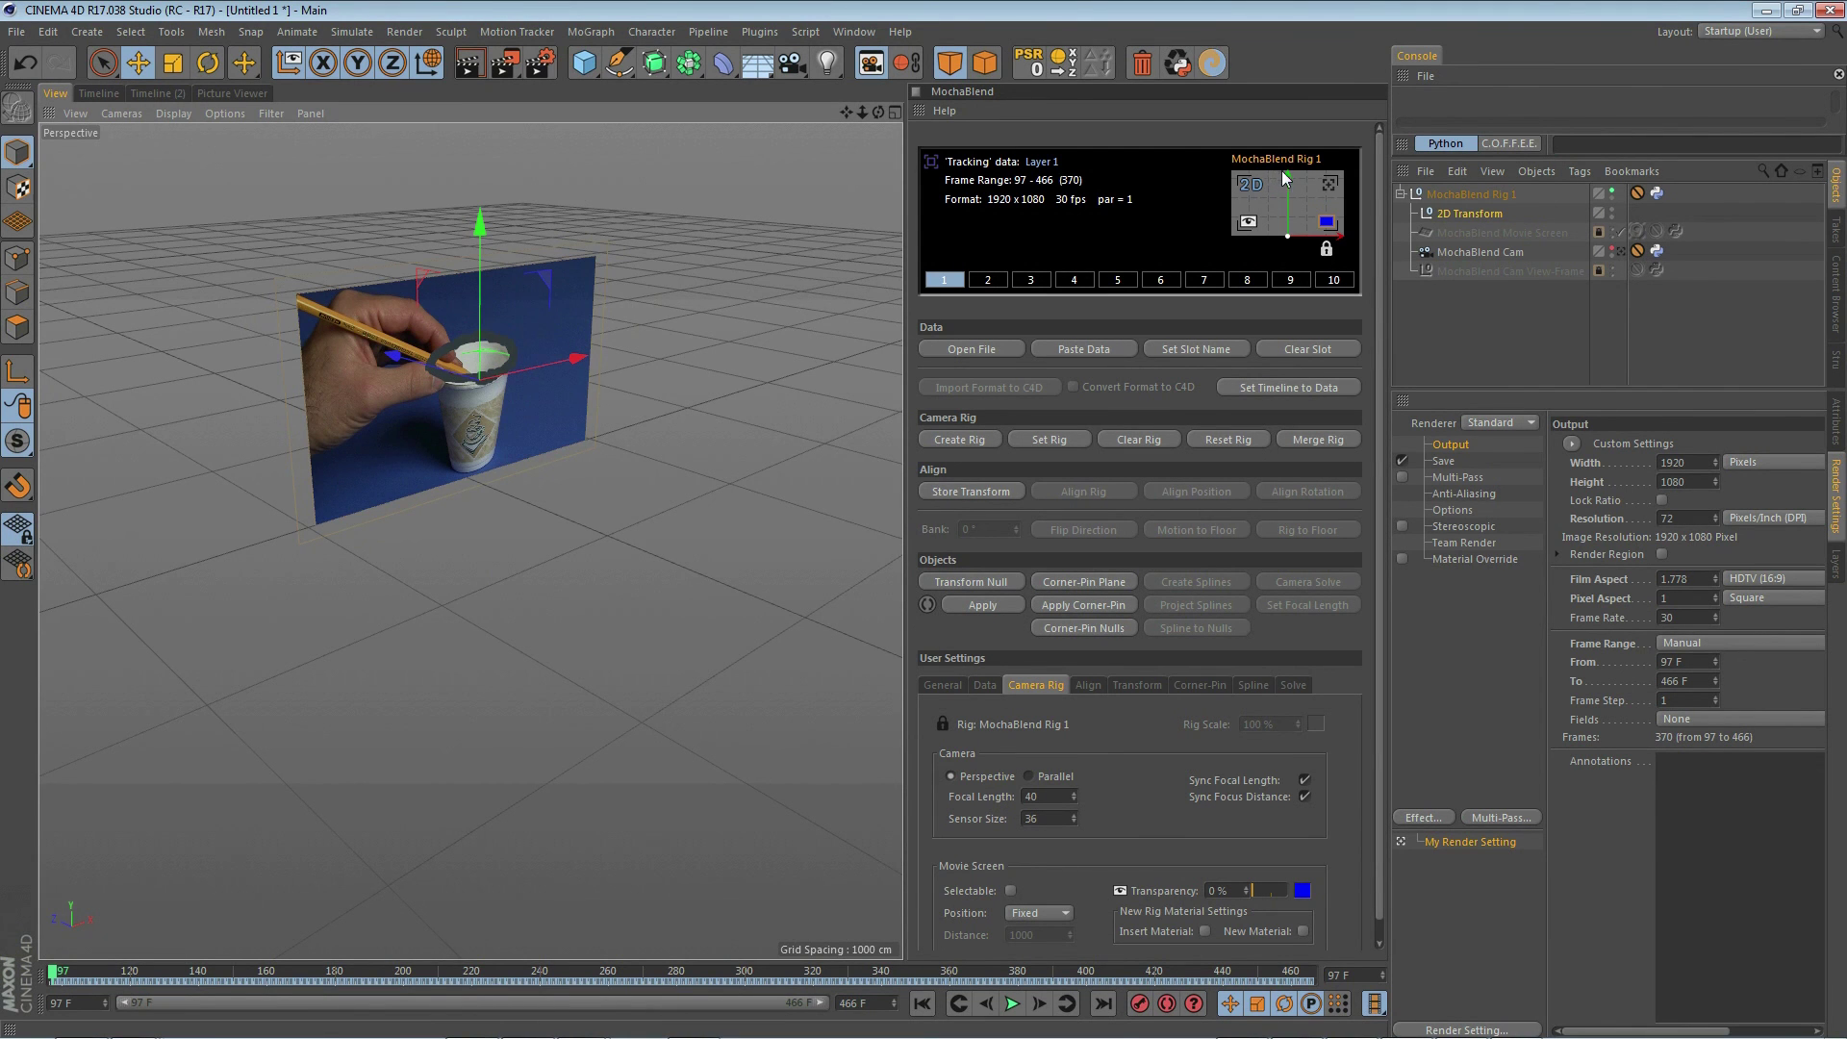
Look through the MochaBlend camera and scrub the footage to confirm the outline tracks the rim.
click(1331, 185)
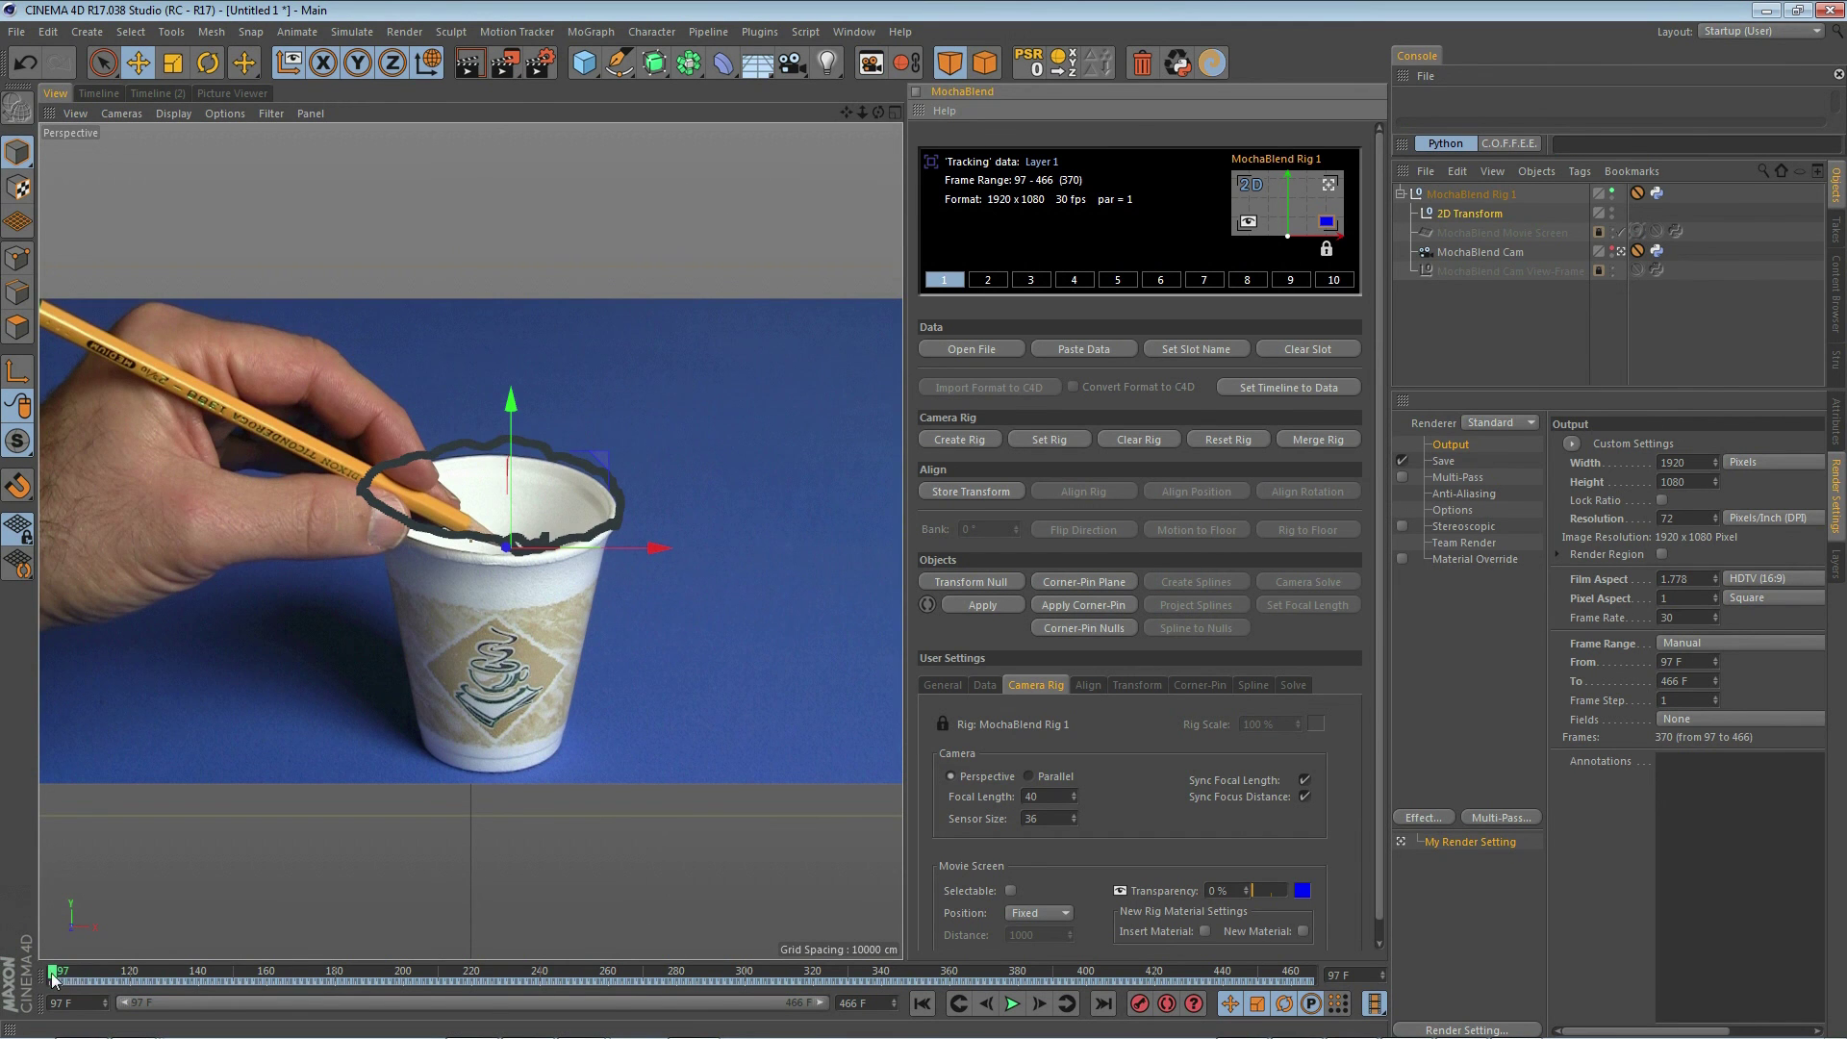
mouse_move(53, 976)
mouse_down()
mouse_move(1008, 949)
mouse_move(1238, 964)
mouse_move(239, 983)
mouse_move(43, 967)
mouse_up()
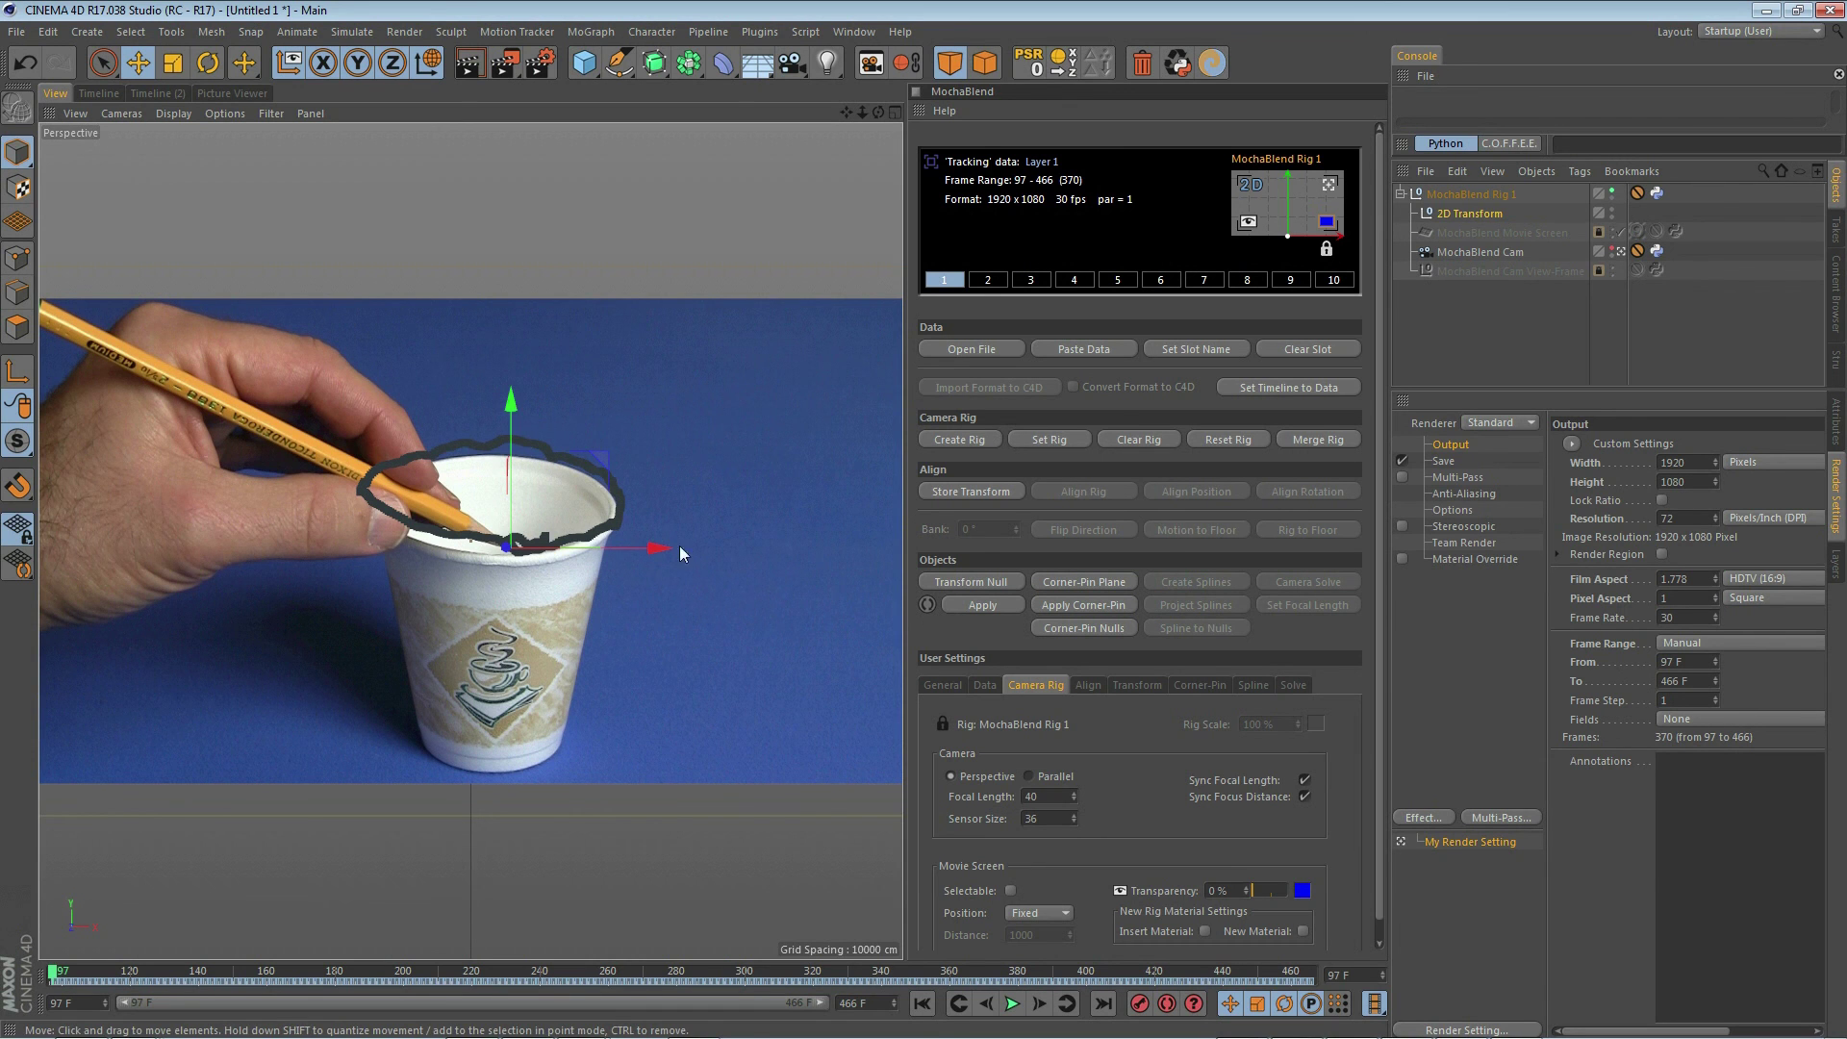
In perspective view, unlock the rig and raise MochaBlend Cam upward along Y.
click(1330, 188)
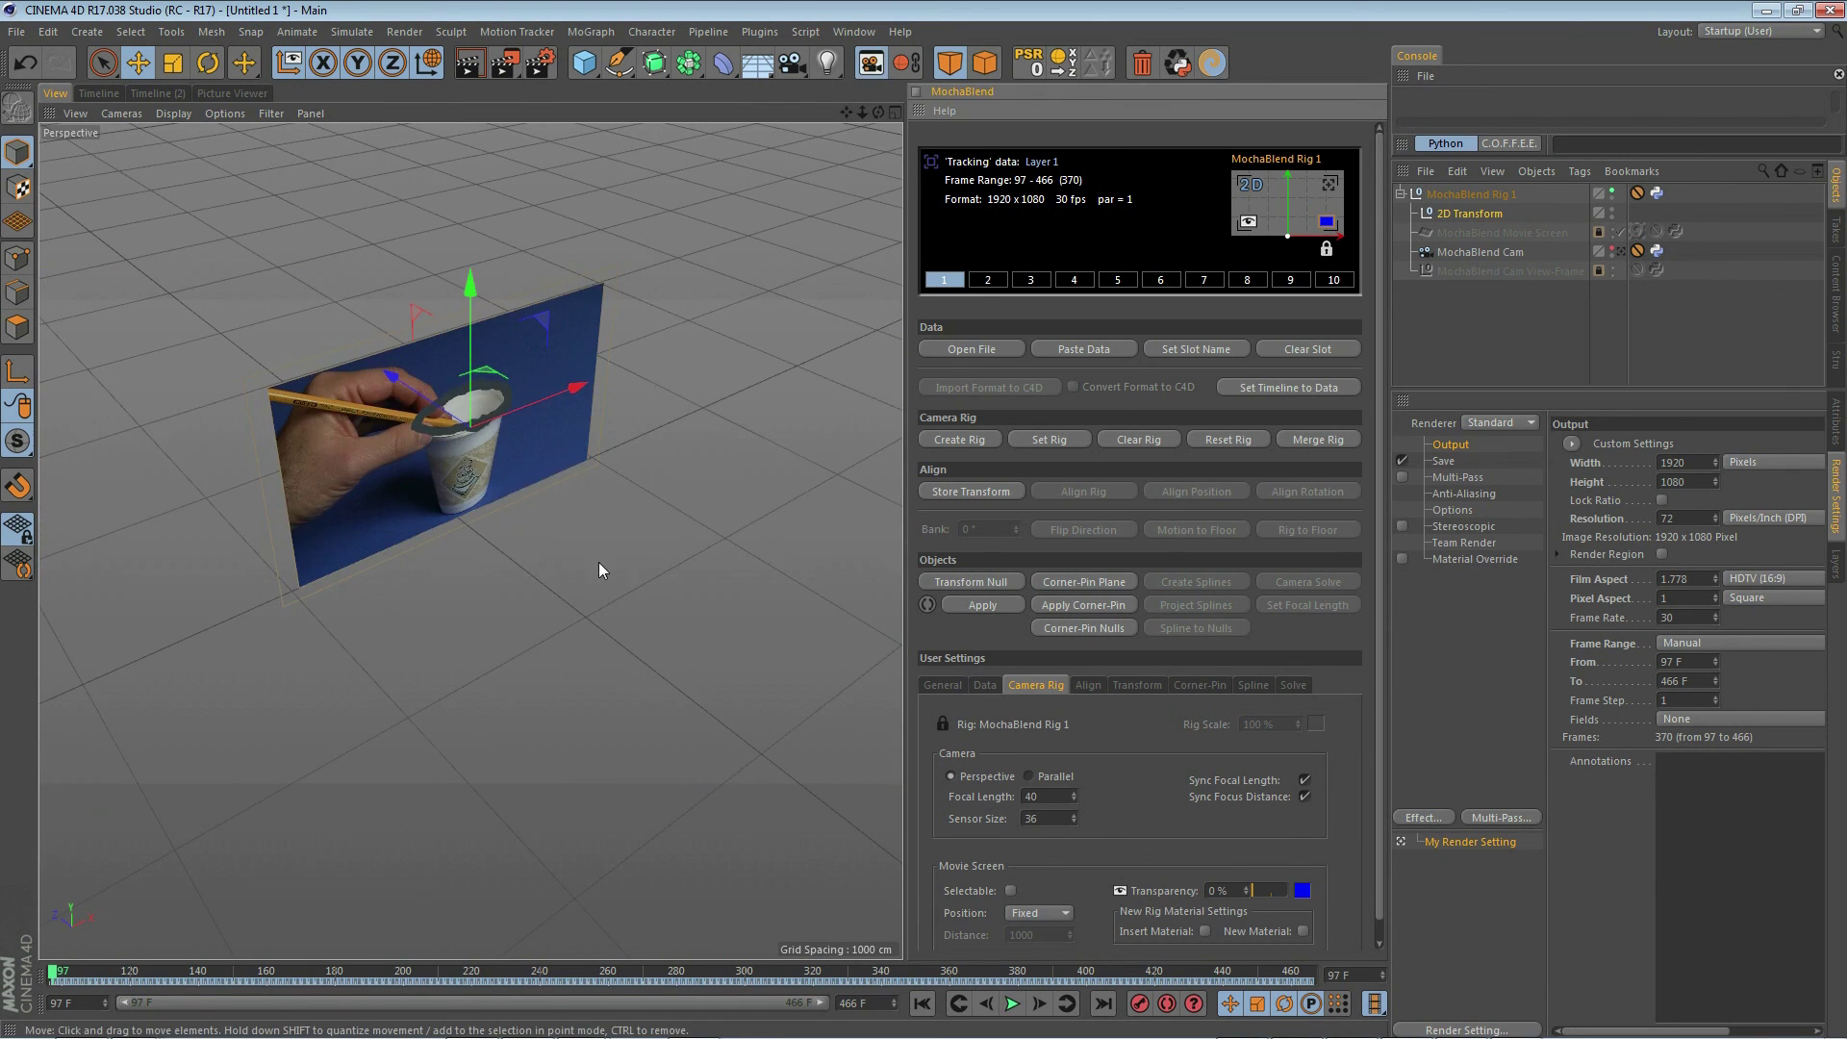
alt+drag(598, 562, 641, 540)
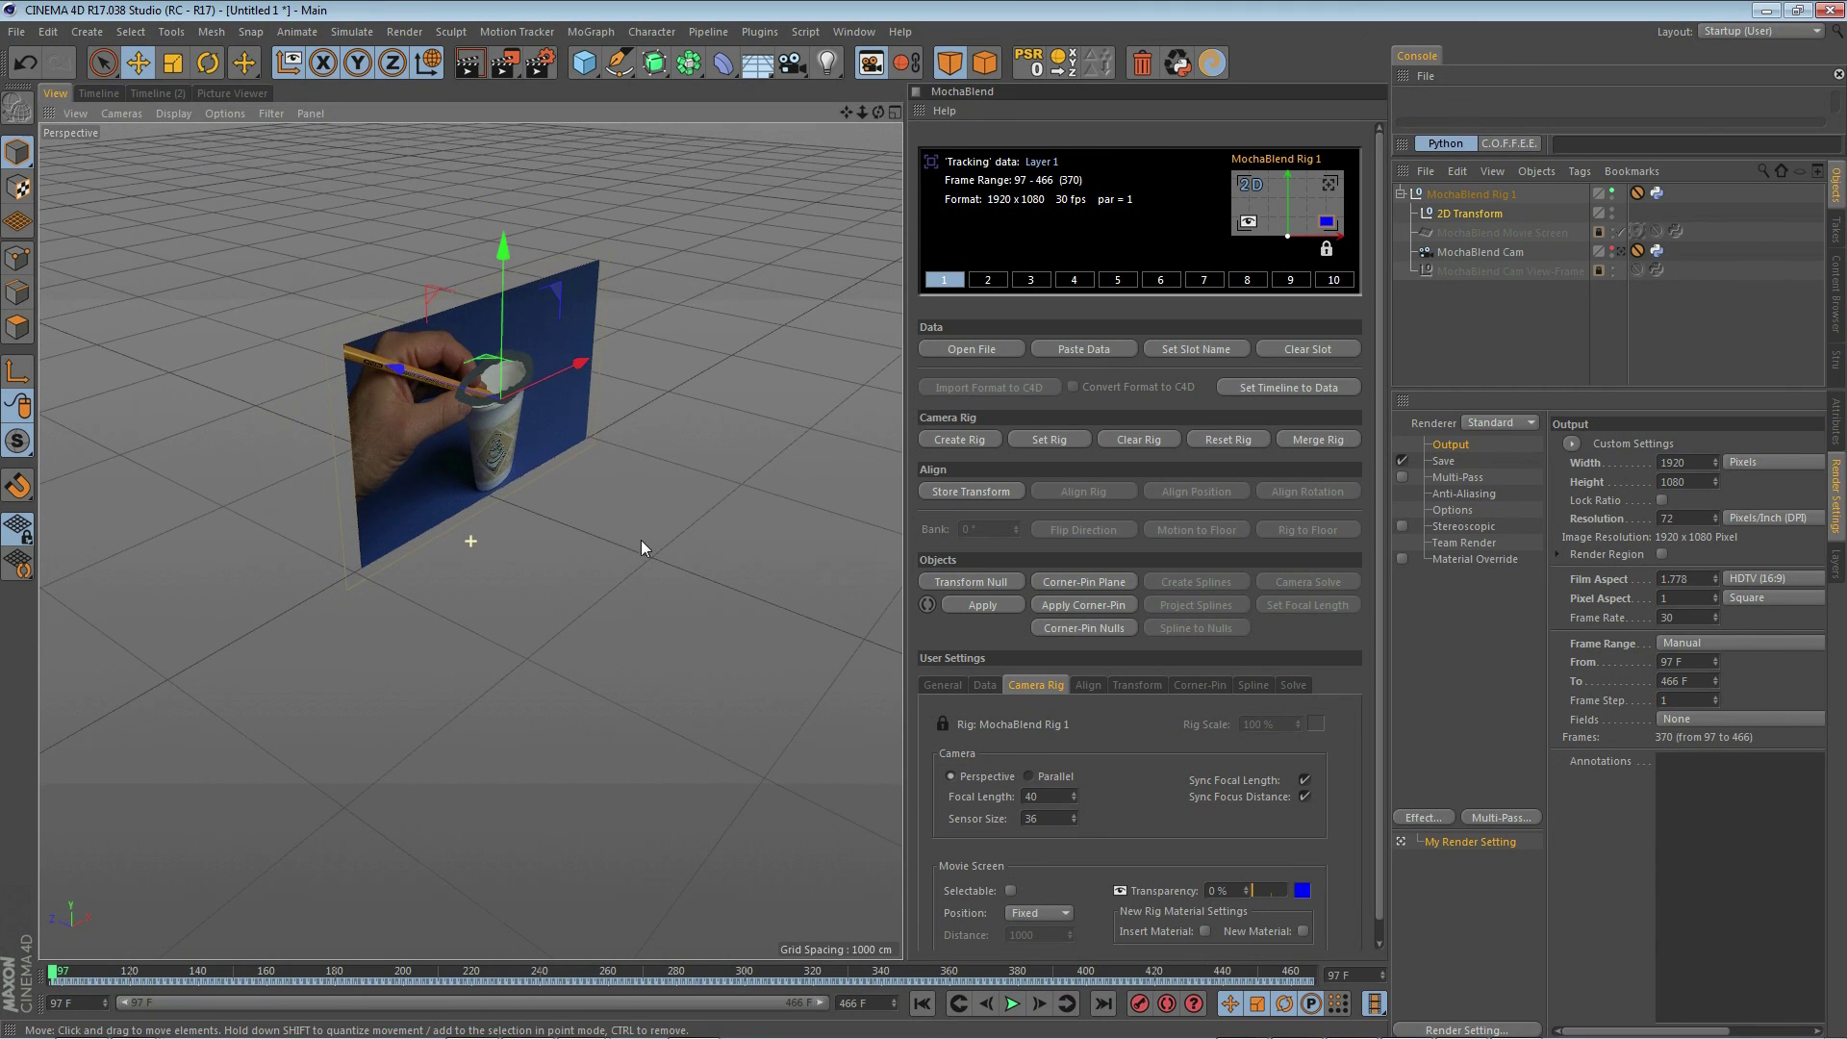
click(1325, 249)
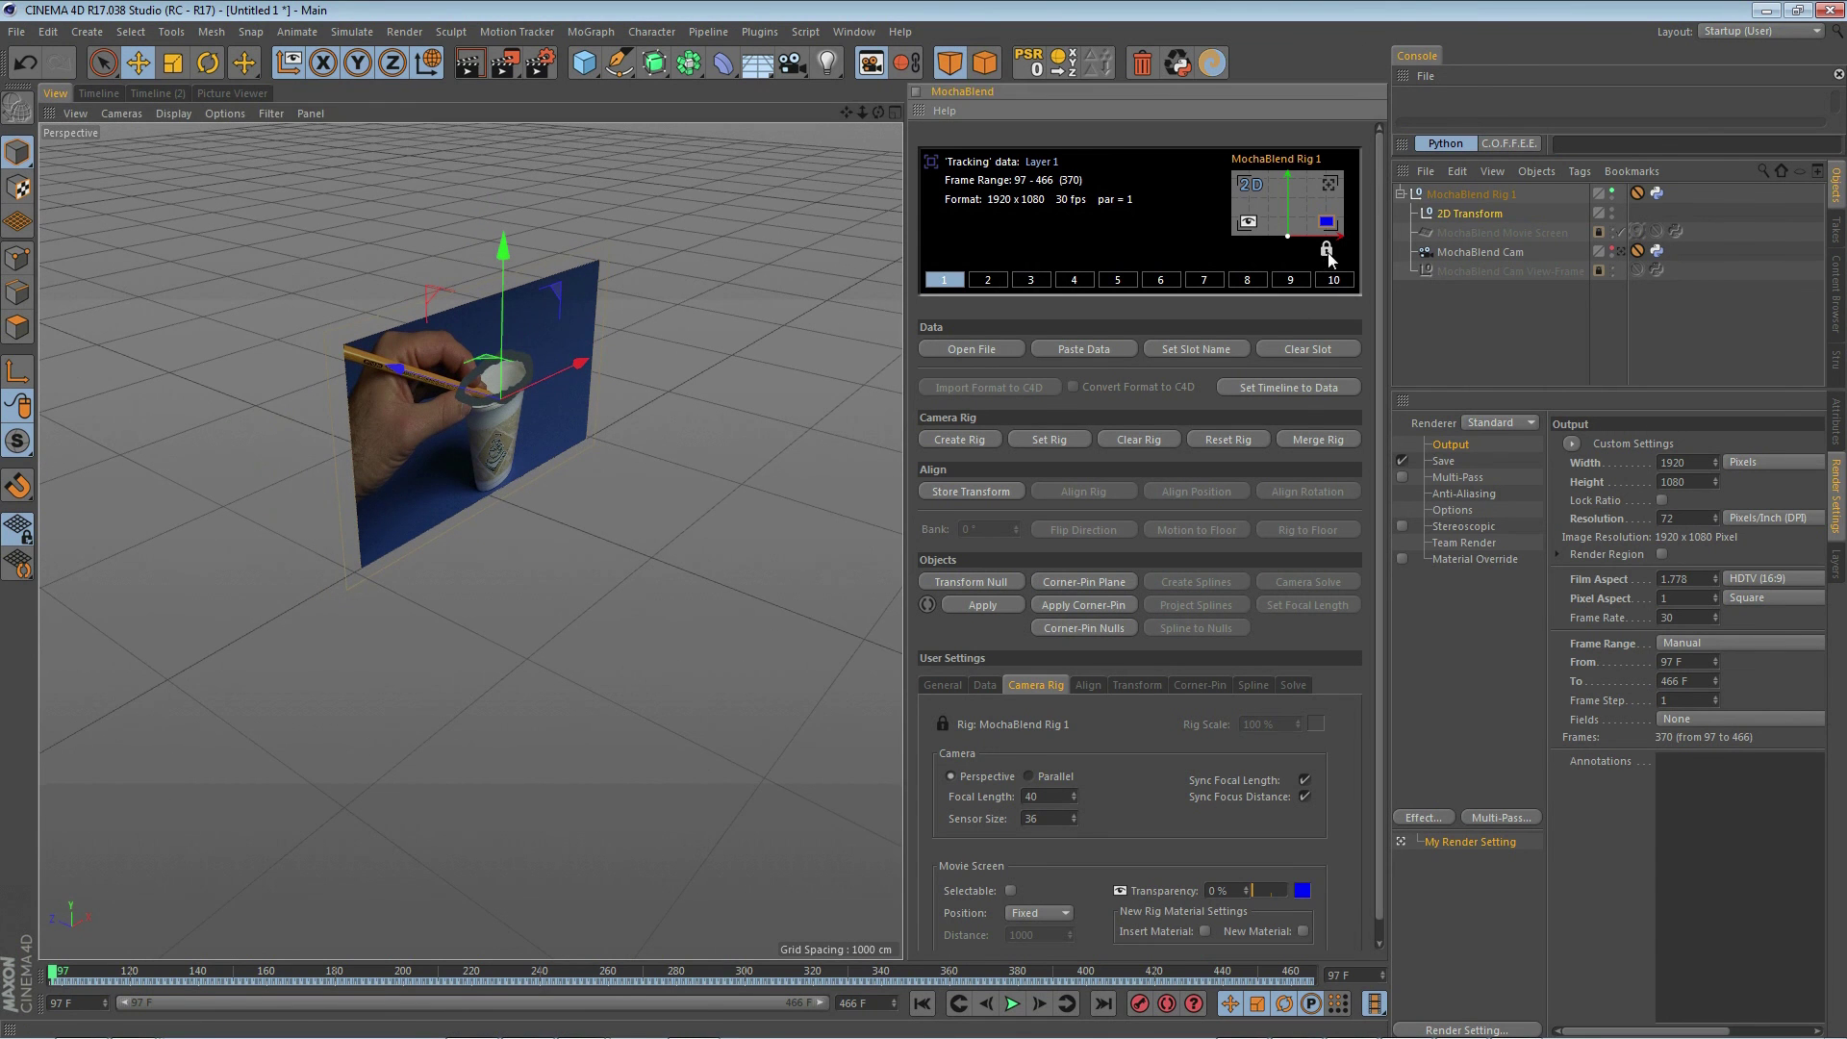
click(609, 277)
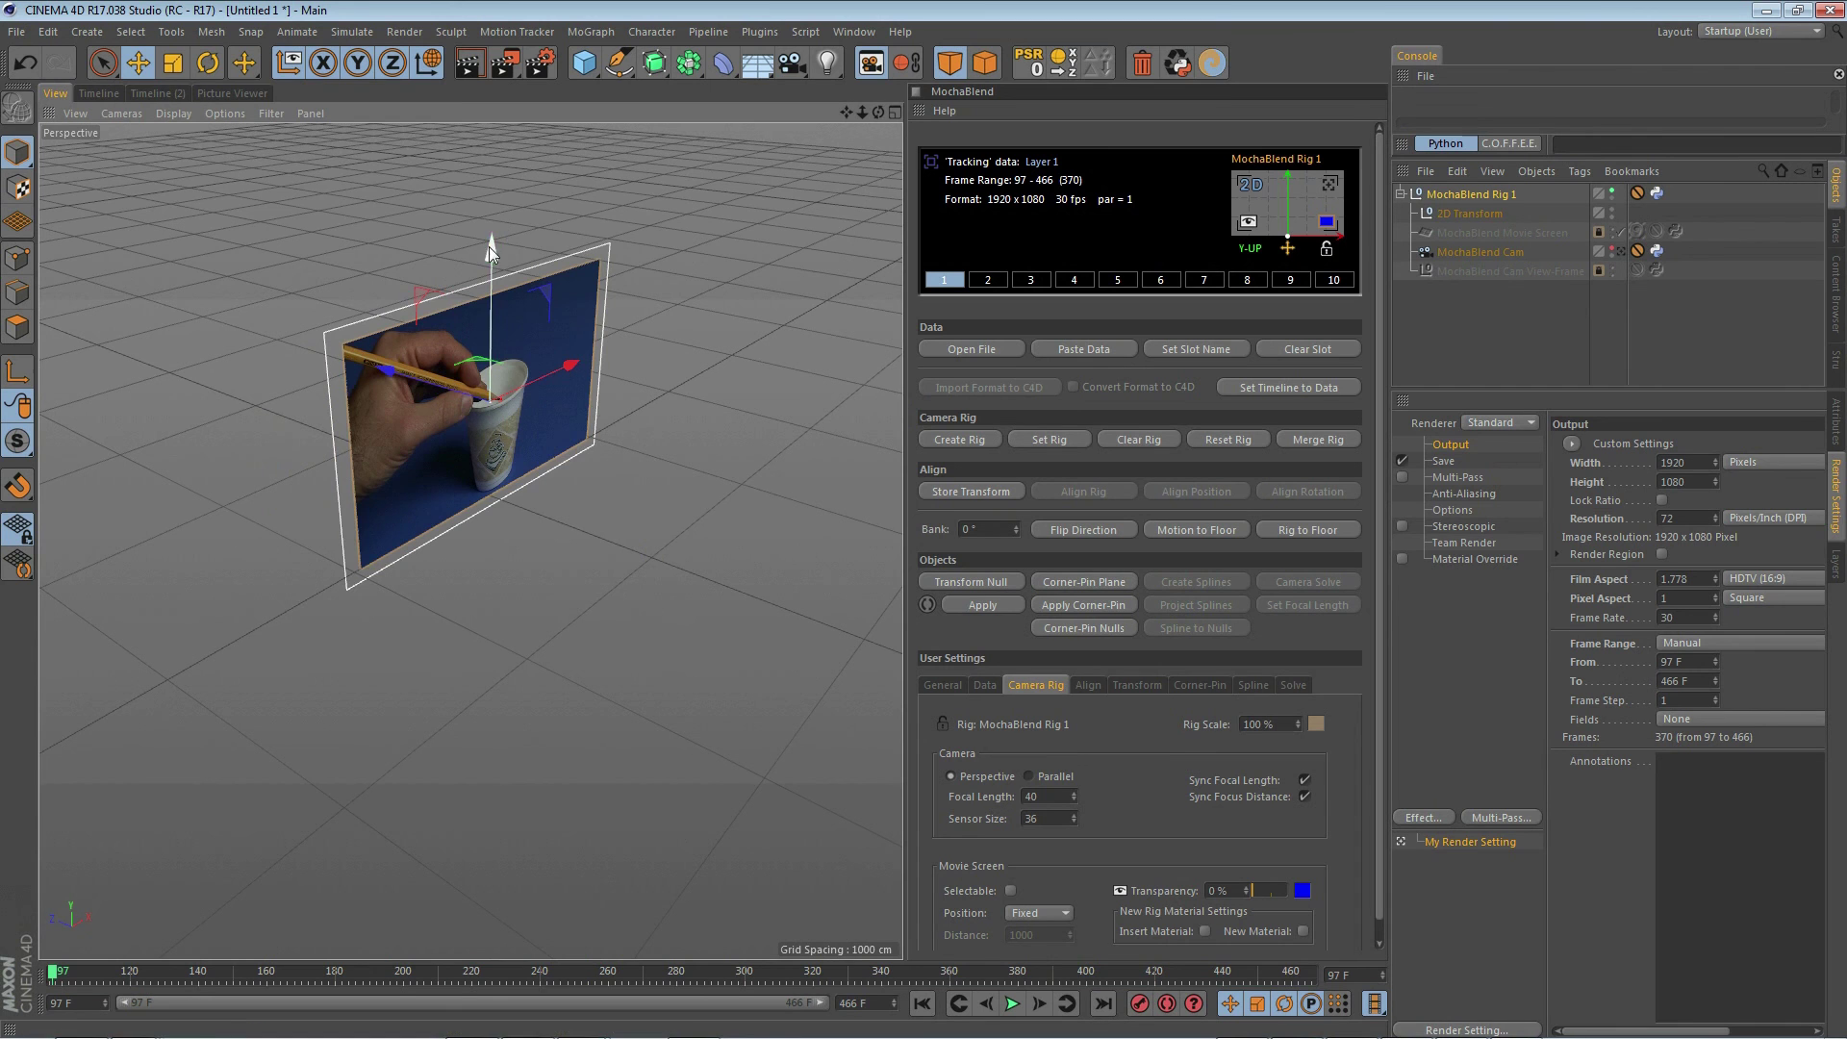
drag(489, 246, 481, 177)
Tilt the rig about -50° toward the floor, then return to camera view with 2D Transform selected.
key(r)
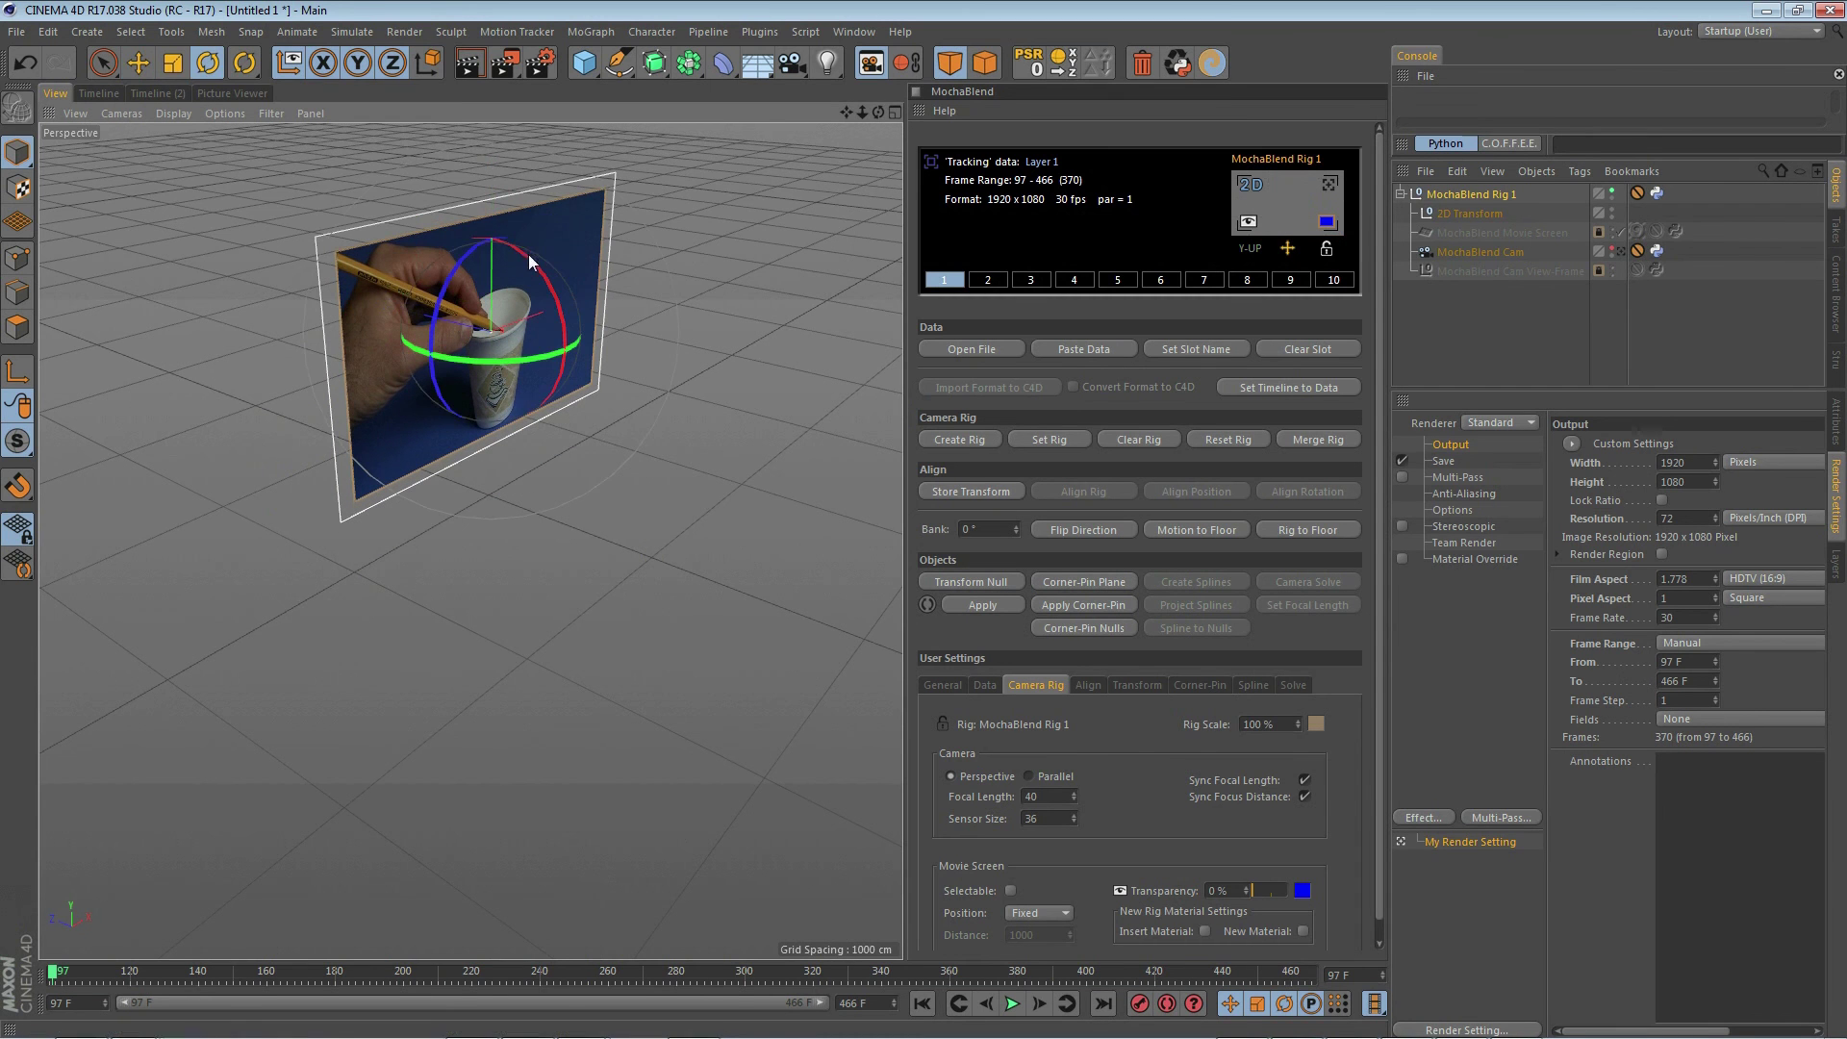
drag(535, 262, 472, 227)
key(e)
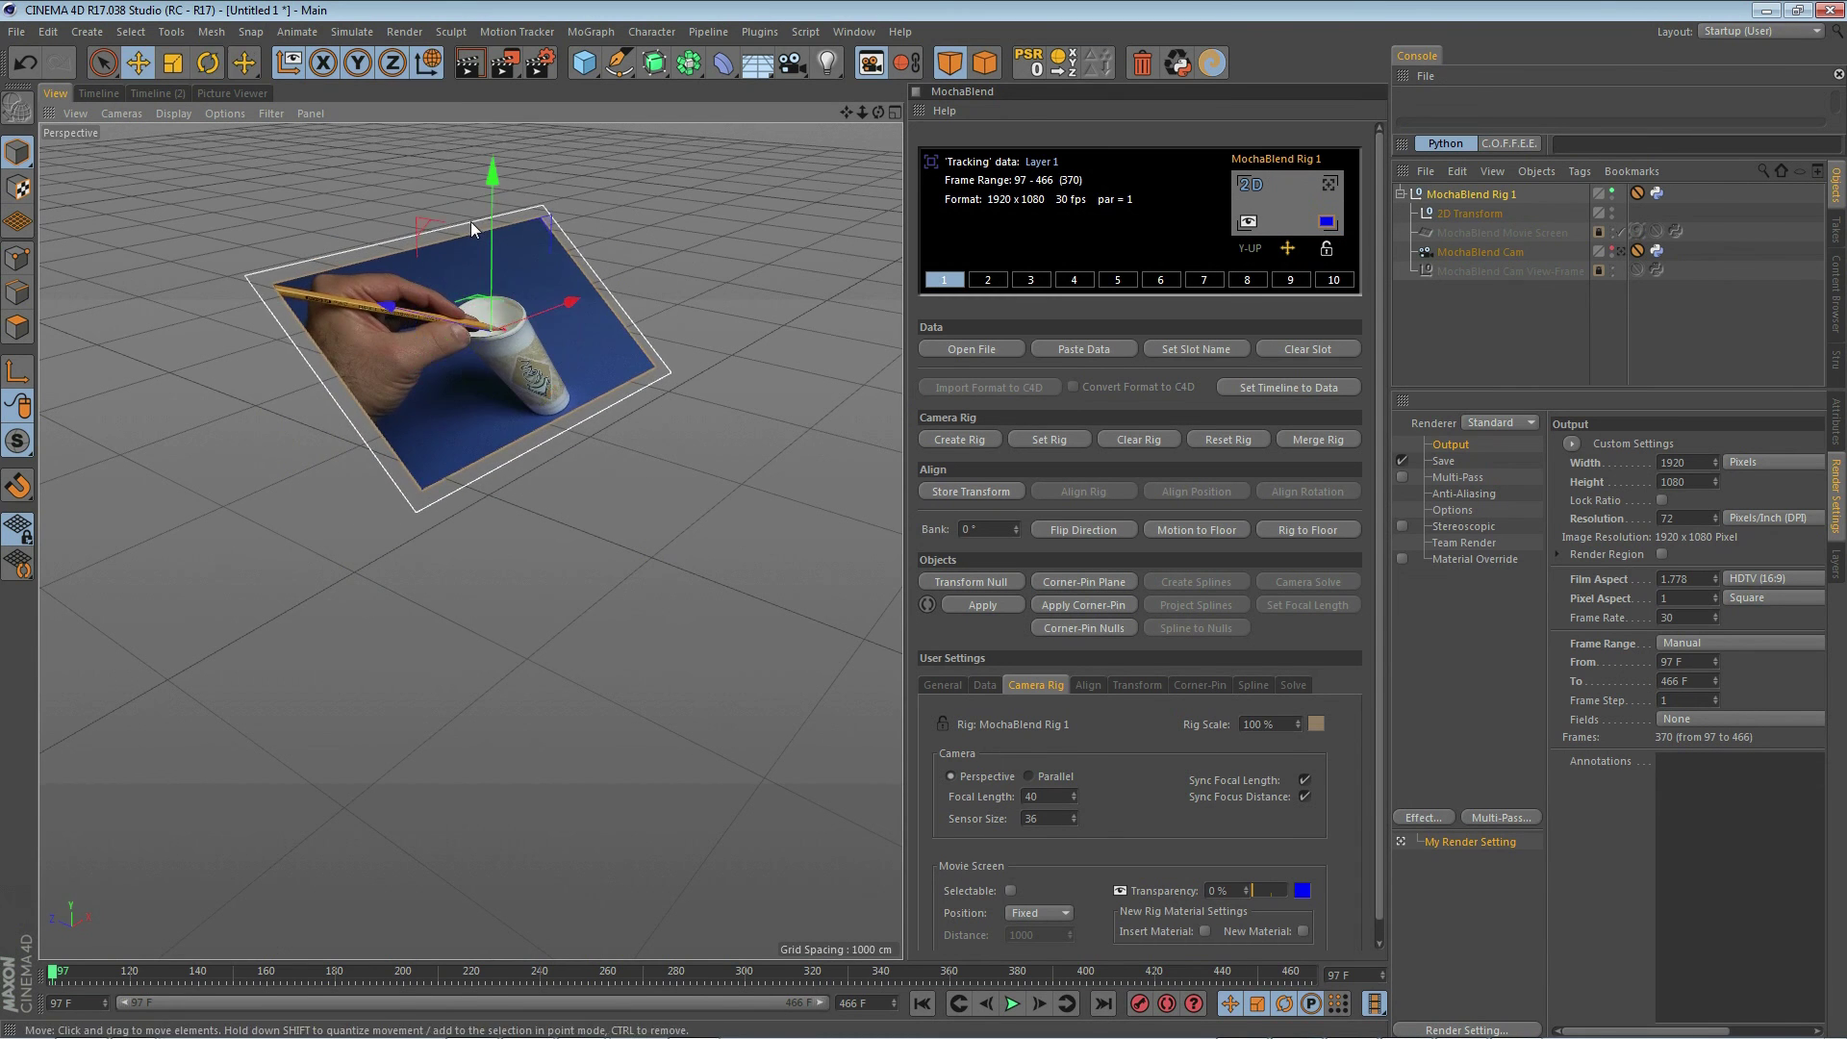
click(1328, 192)
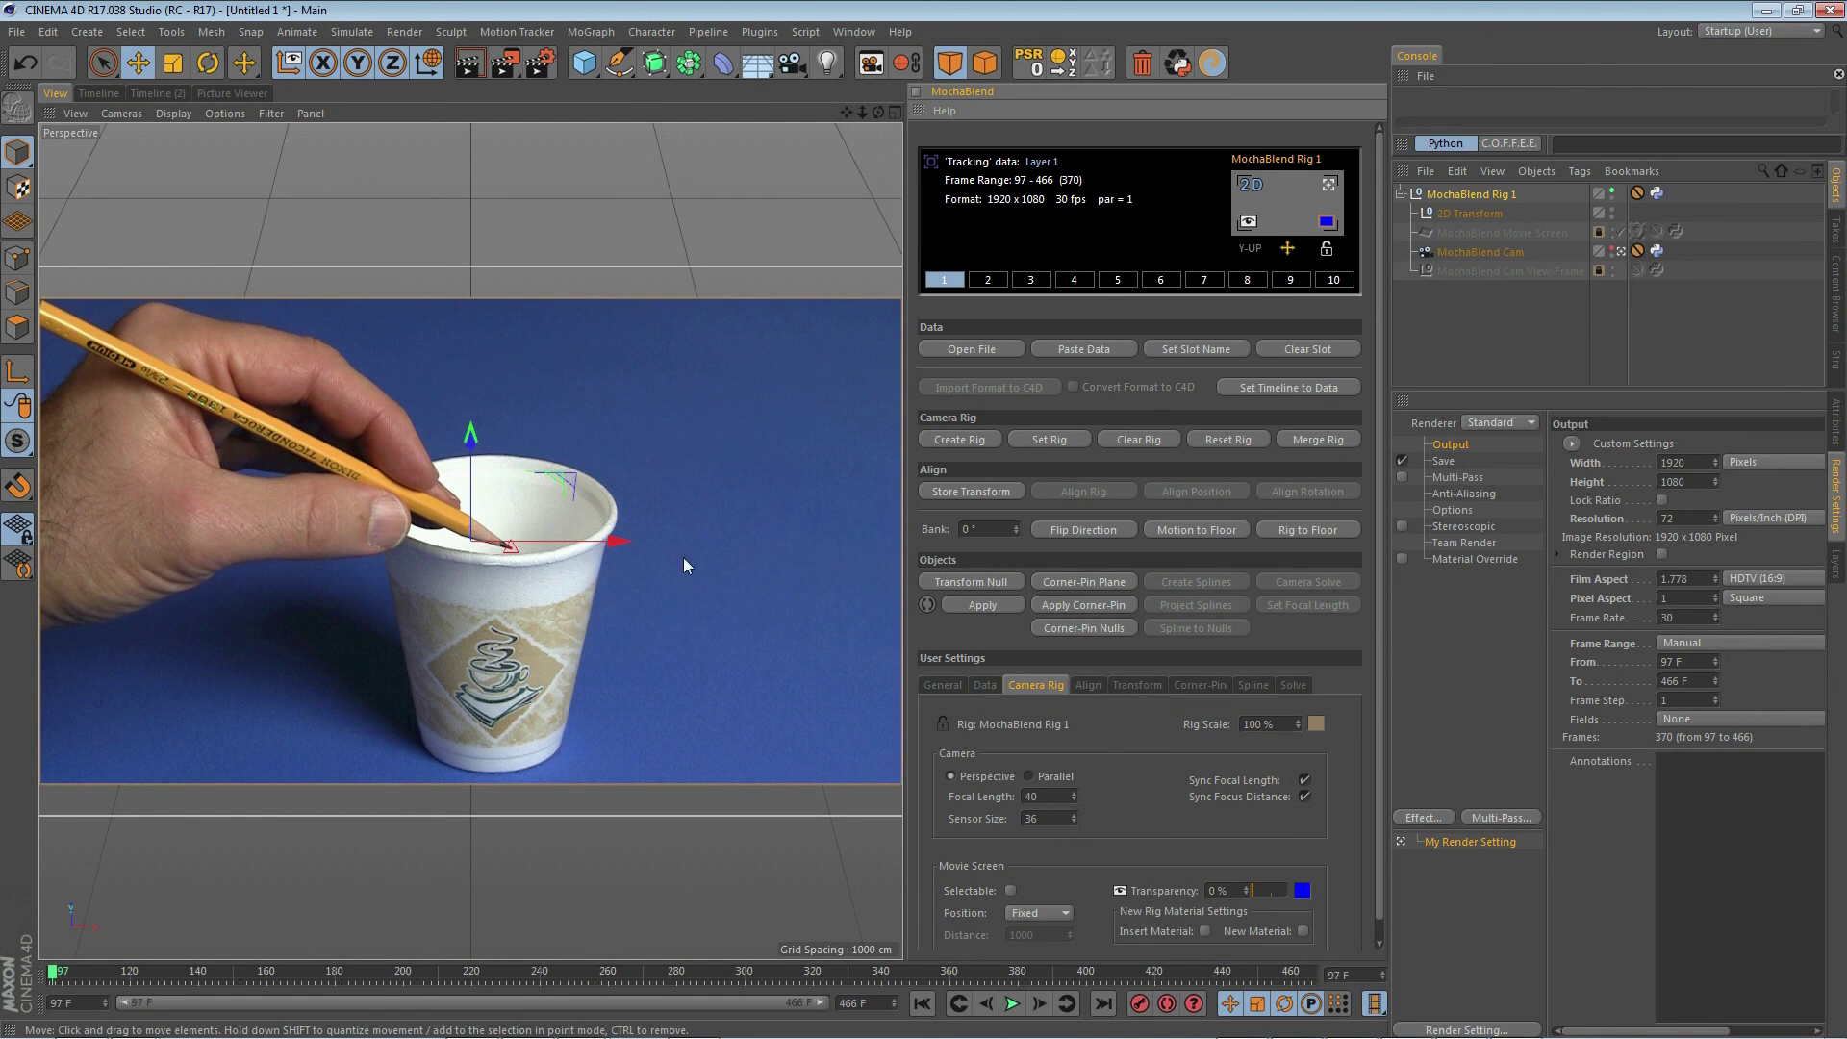
click(1462, 213)
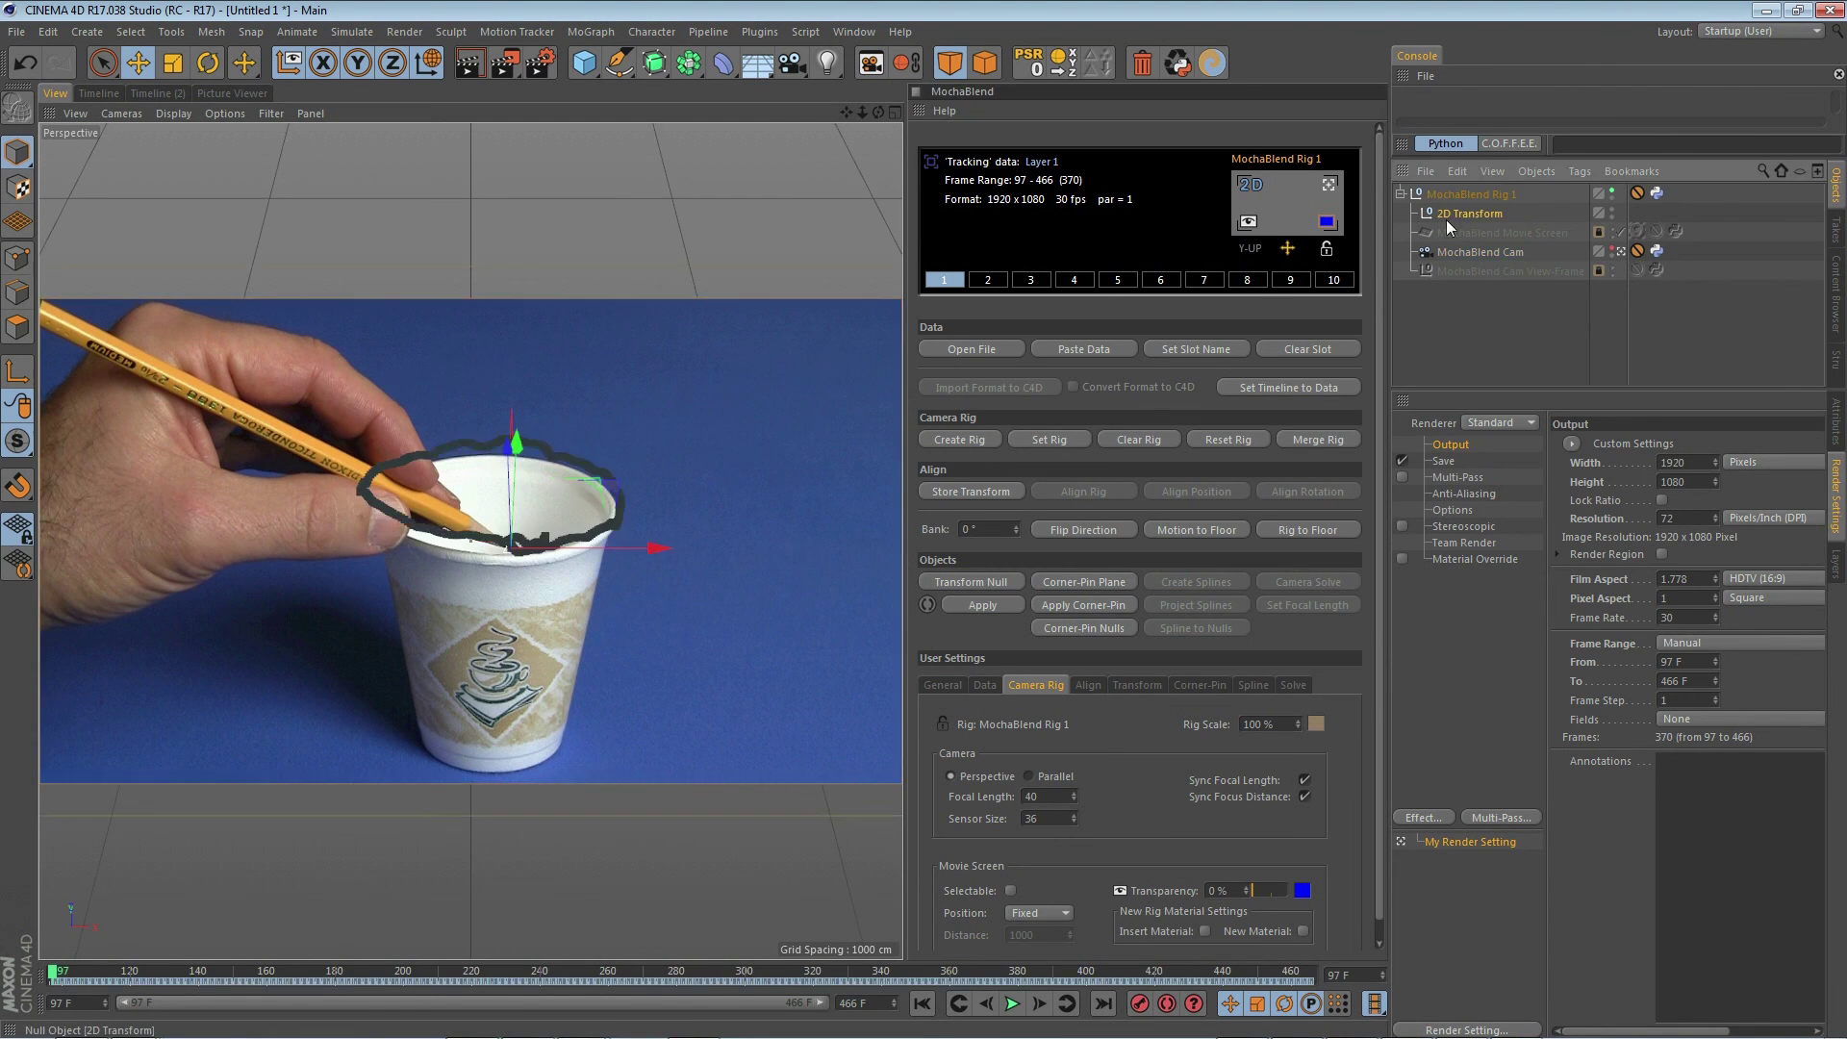